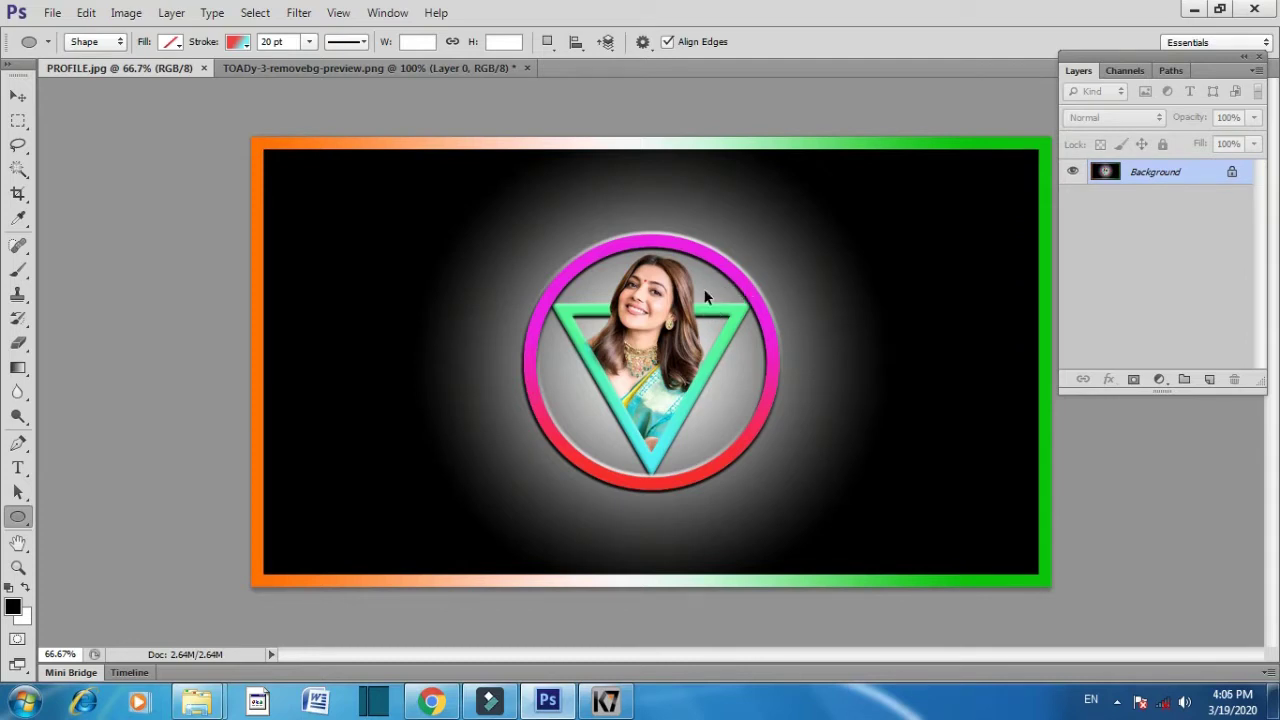
Start a Custom-preset new document in pixels and enter first width and height values
{"action": "key", "text": "ctrl+n"}
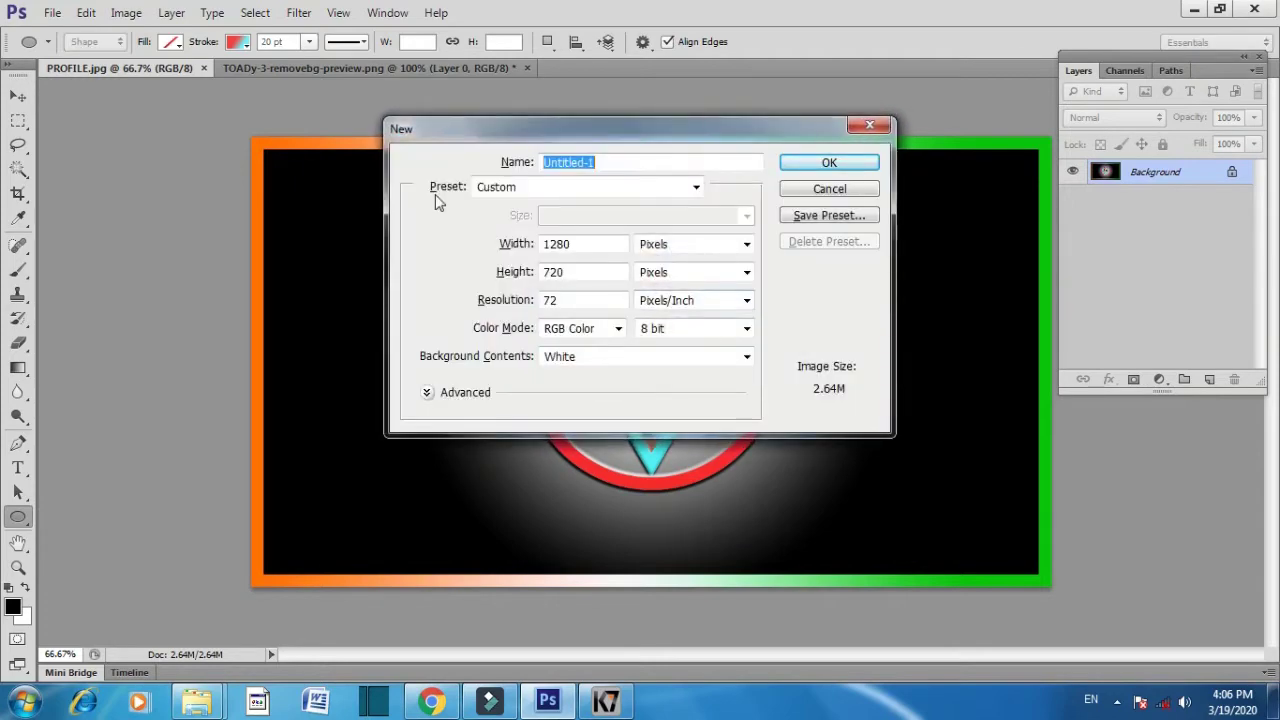
{"action": "left_click", "coordinate": [532, 189]}
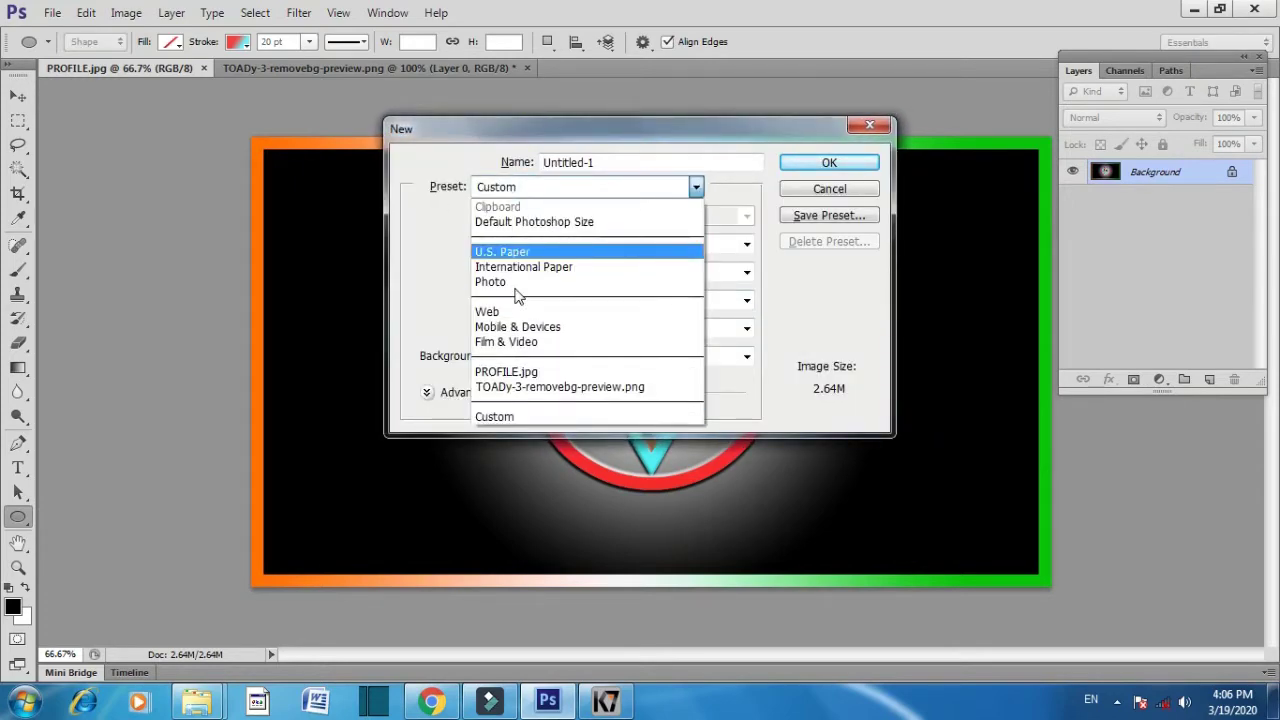
{"action": "left_click", "coordinate": [514, 418]}
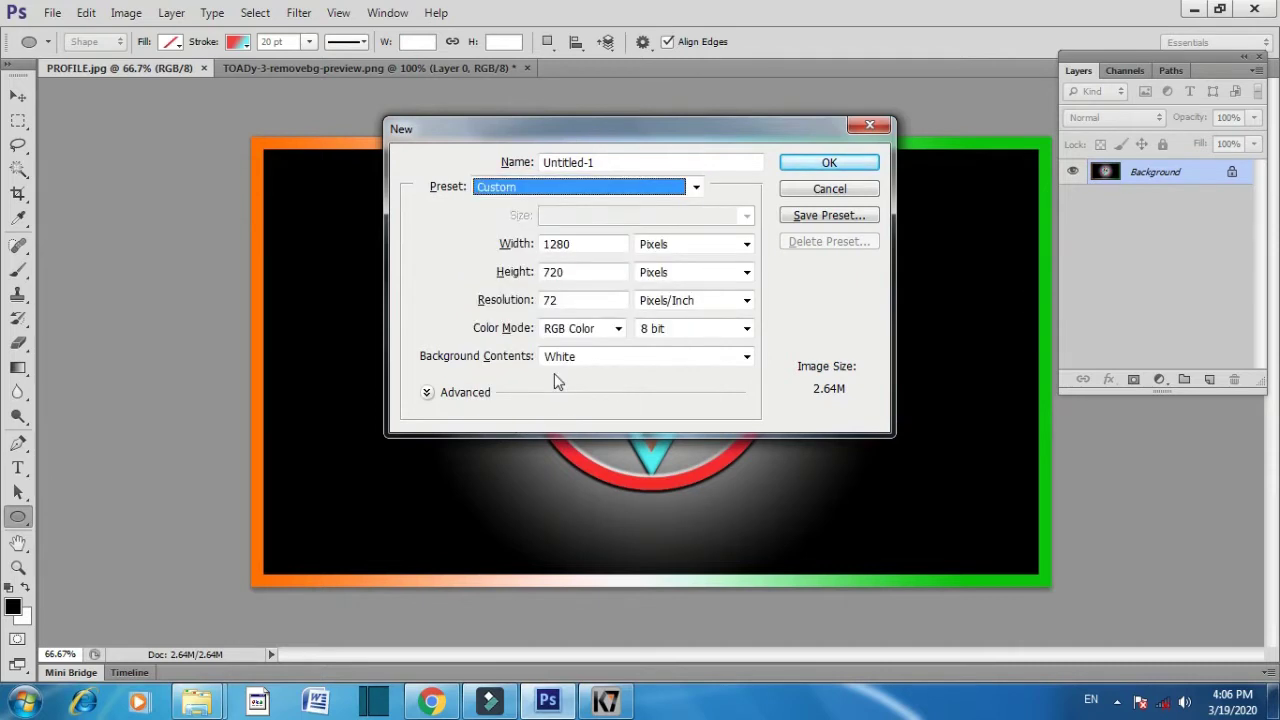
{"action": "left_click", "coordinate": [677, 247]}
{"action": "left_click", "coordinate": [668, 265]}
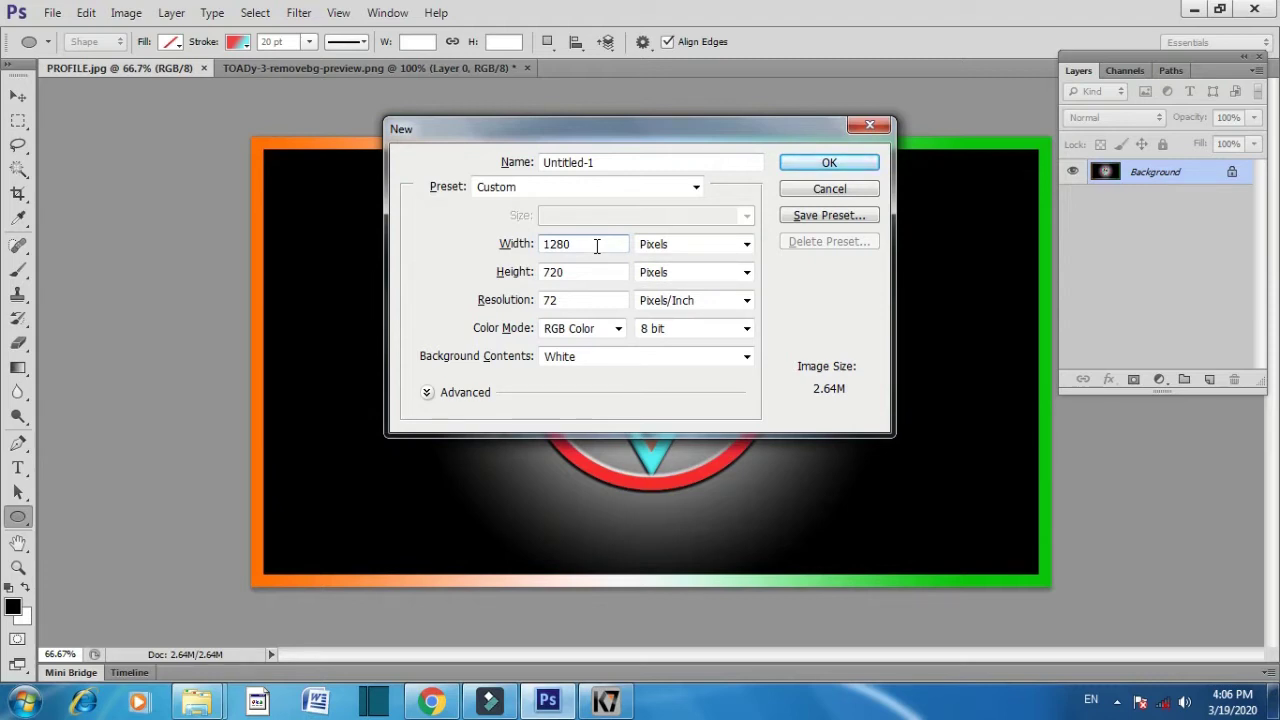
{"action": "key", "text": "BackSpace"}
{"action": "key", "text": "BackSpace"}
{"action": "key", "text": "BackSpace"}
{"action": "key", "text": "BackSpace"}
{"action": "type", "text": "180"}
{"action": "key", "text": "Tab"}
{"action": "type", "text": "18"}
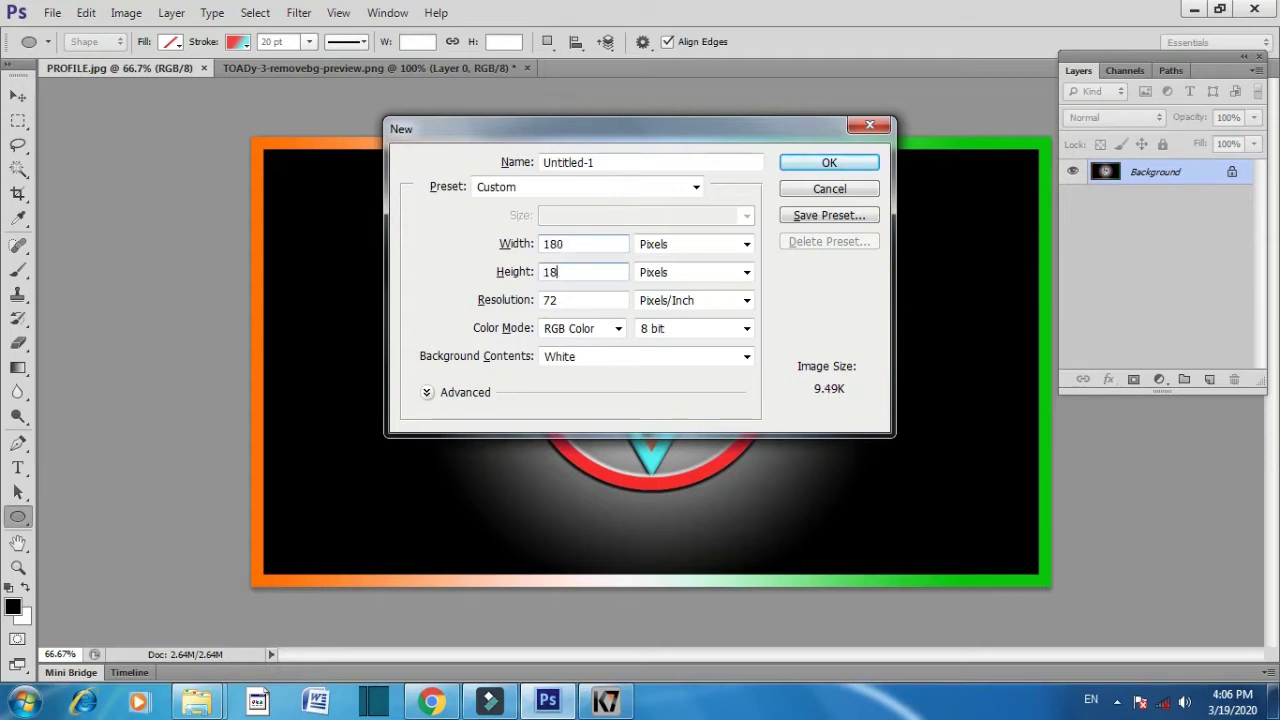
{"action": "type", "text": "0"}
Correct the width to 1280 and height to 720 px, then create the document
{"action": "left_click", "coordinate": [594, 244]}
{"action": "key", "text": "BackSpace"}
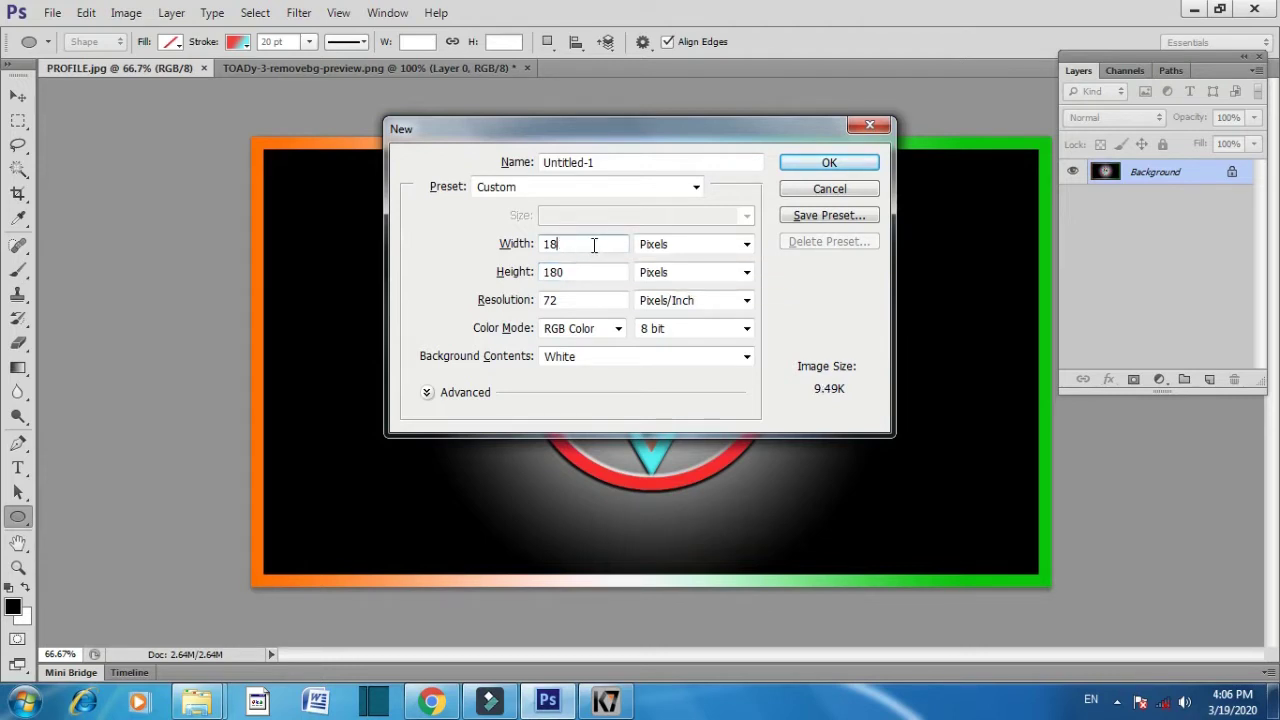
{"action": "key", "text": "BackSpace"}
{"action": "type", "text": "280"}
{"action": "key", "text": "Tab"}
{"action": "key", "text": "Tab"}
{"action": "type", "text": "720"}
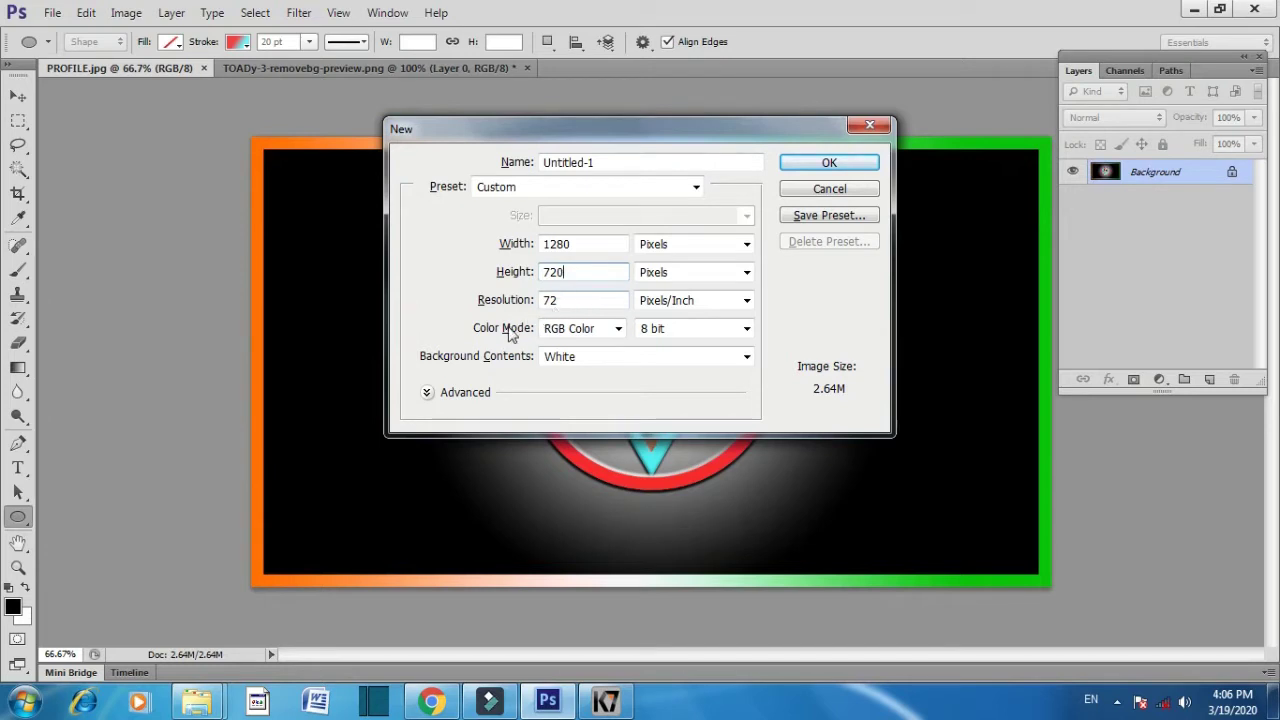
{"action": "left_click", "coordinate": [829, 164]}
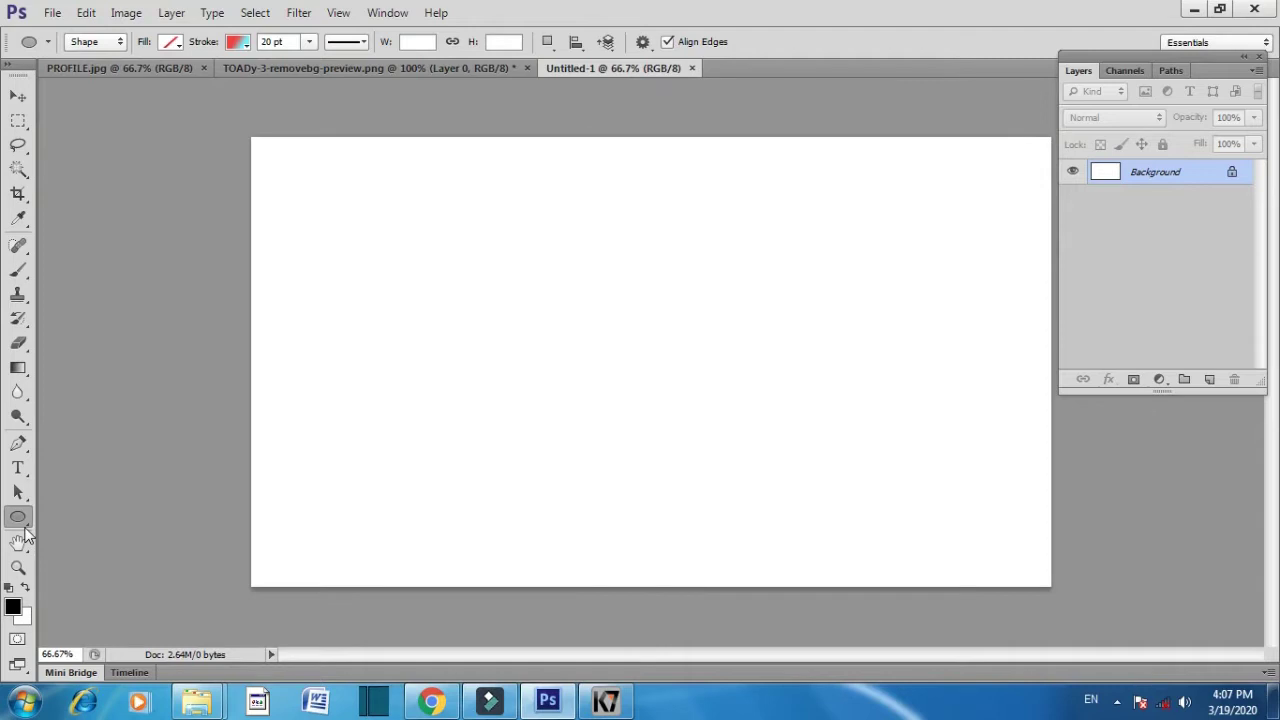
Switch to the Polygon Tool in Shape mode with no fill
{"action": "right_click", "coordinate": [26, 523]}
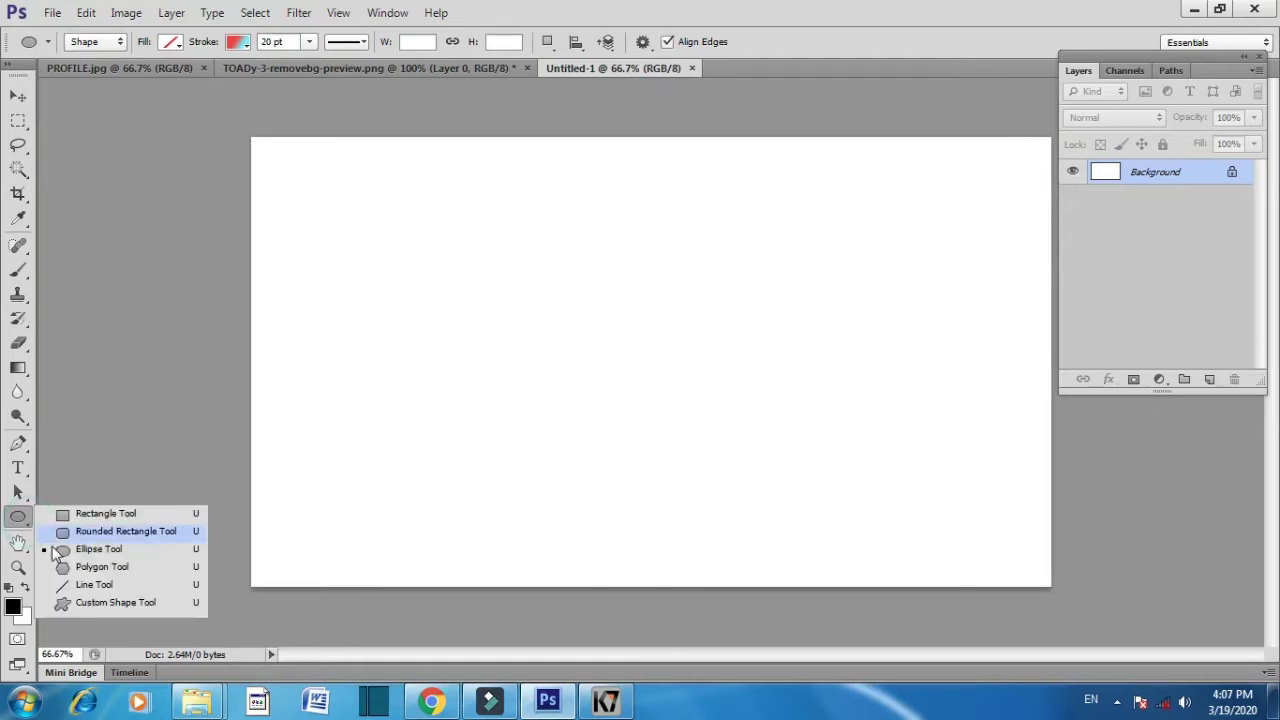
{"action": "left_click", "coordinate": [88, 568]}
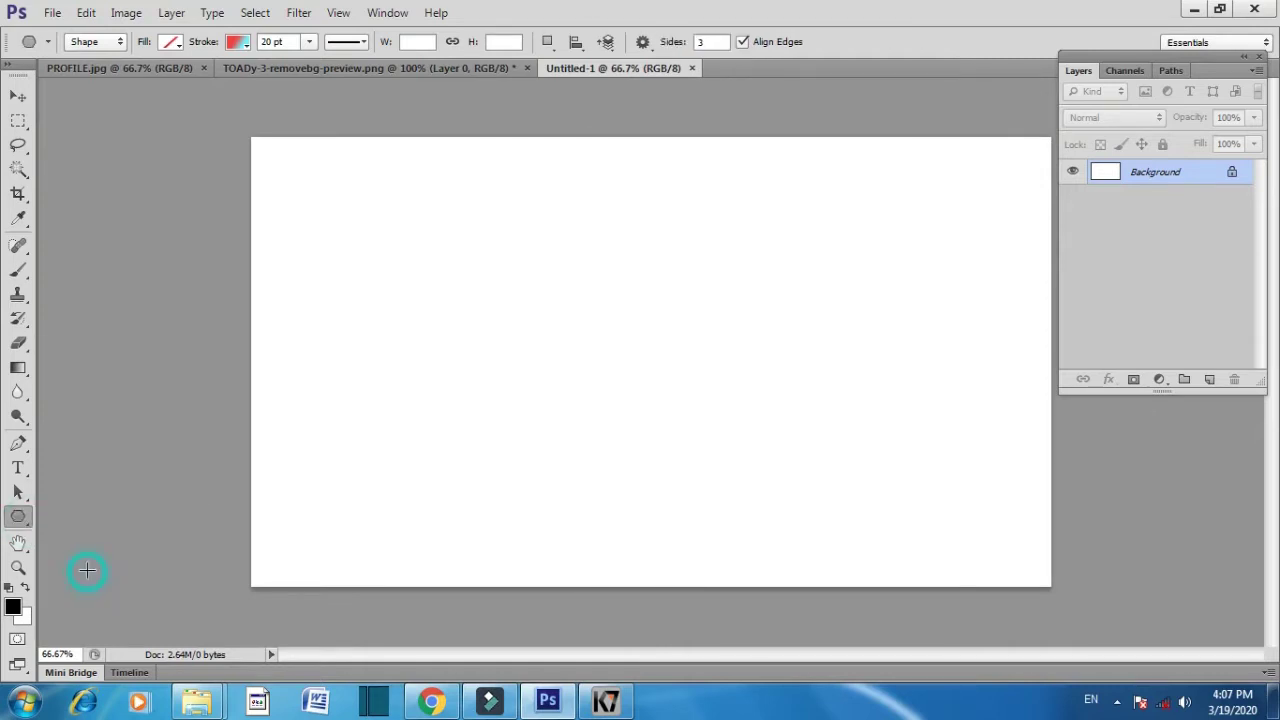
{"action": "left_click", "coordinate": [100, 40]}
{"action": "left_click", "coordinate": [100, 42]}
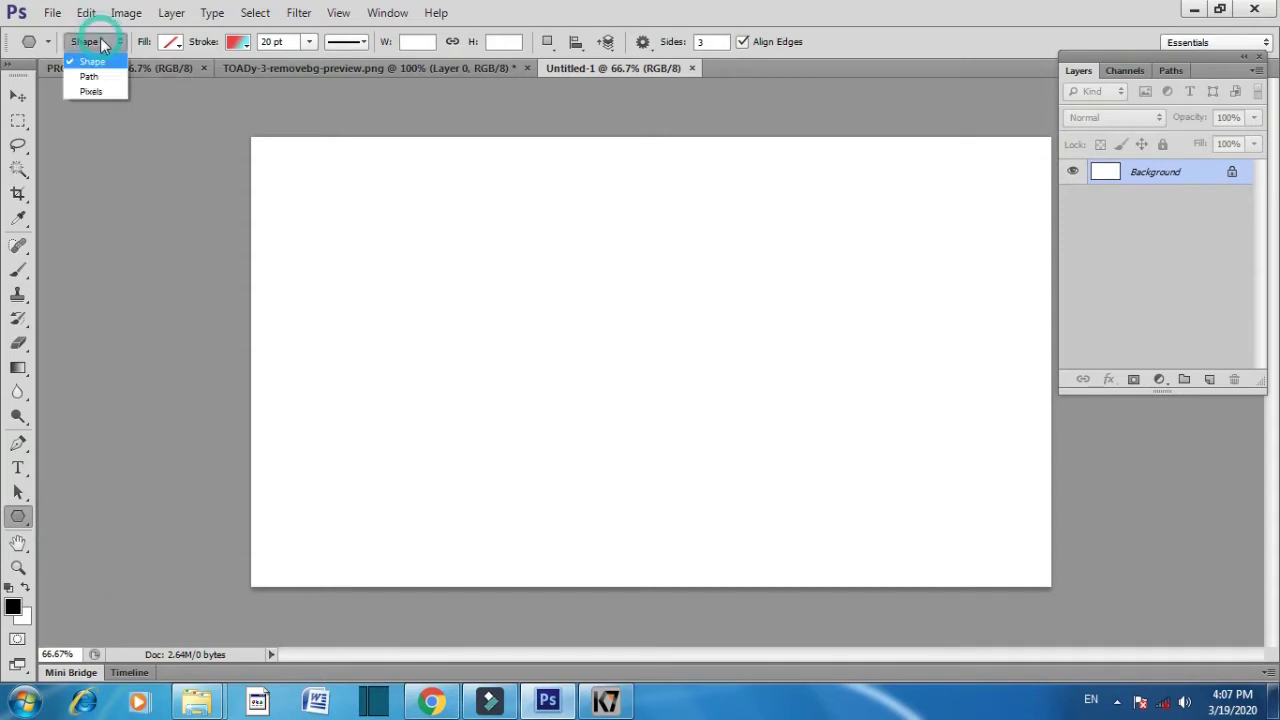
{"action": "left_click", "coordinate": [92, 62]}
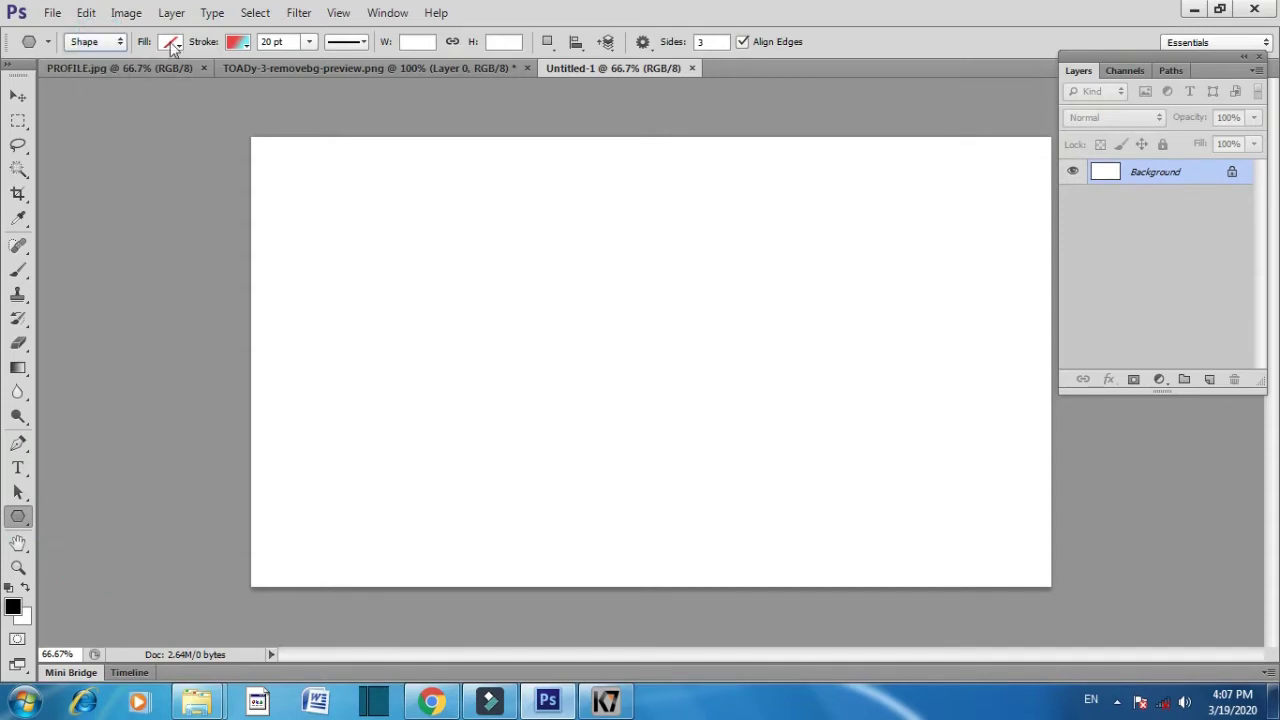
{"action": "left_click", "coordinate": [172, 44]}
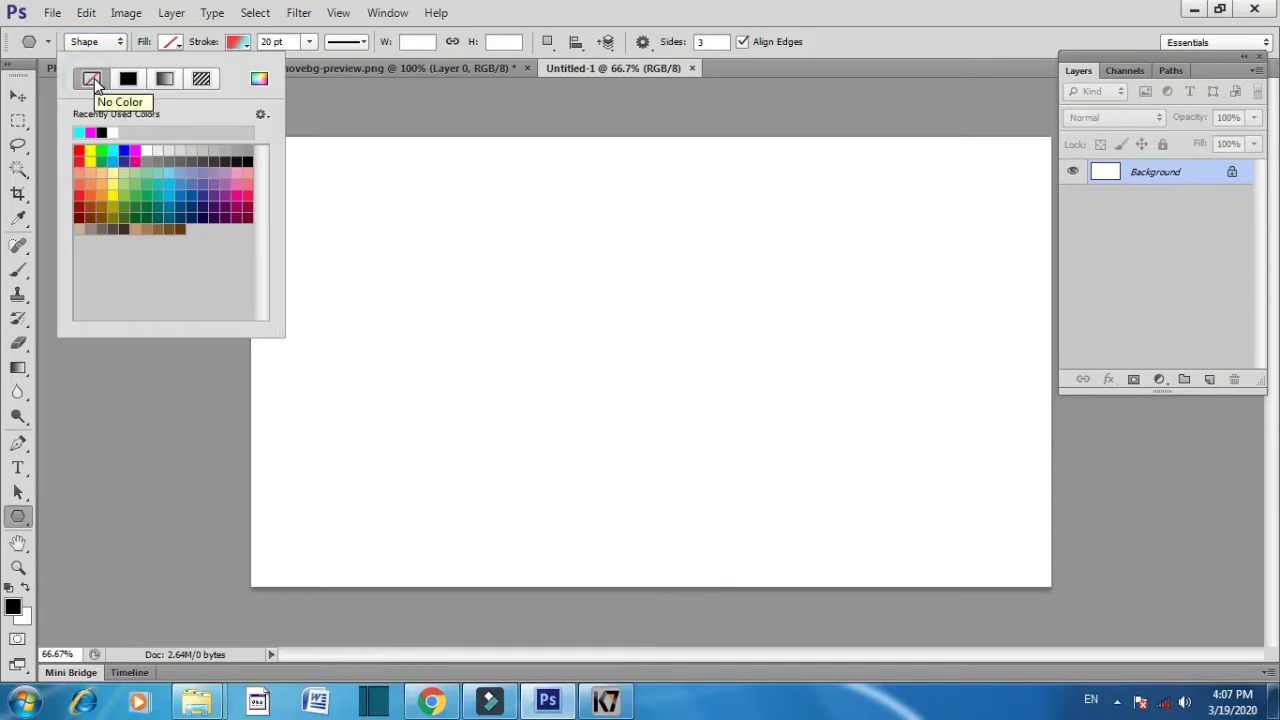
{"action": "left_click", "coordinate": [172, 46]}
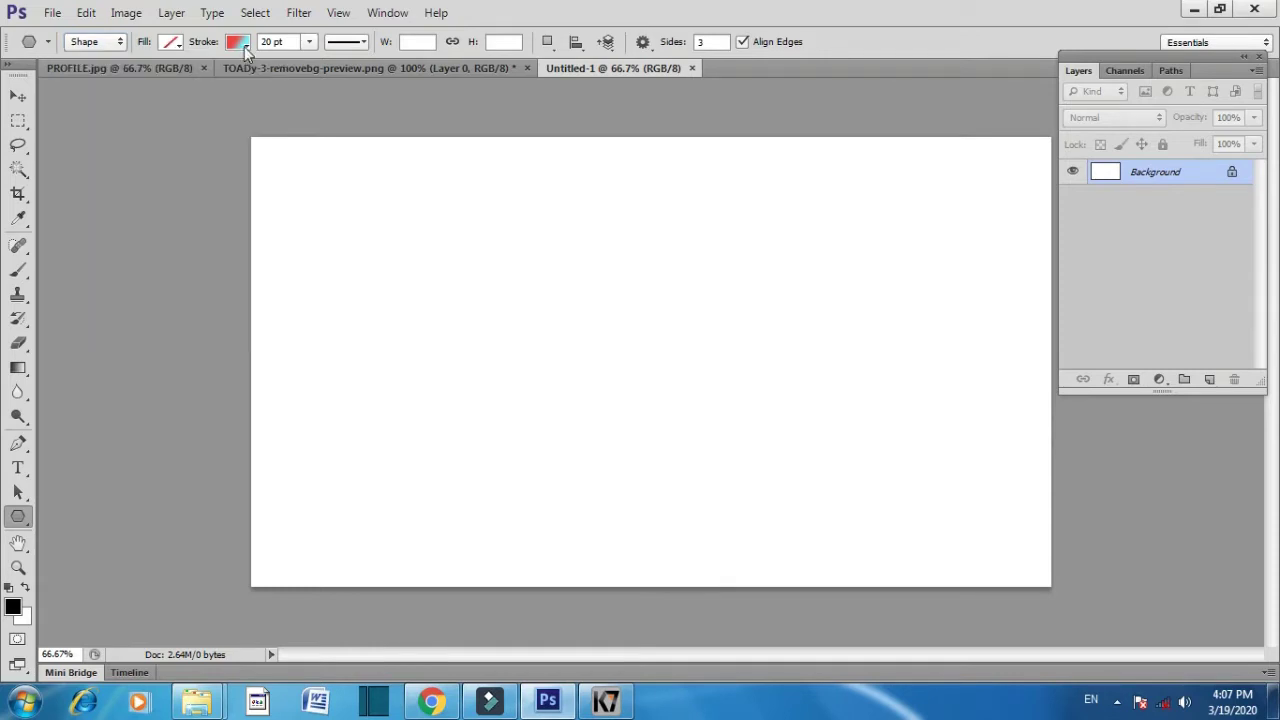
Give the polygon outline a red-to-cyan gradient
{"action": "left_click", "coordinate": [240, 44]}
{"action": "left_click", "coordinate": [195, 79]}
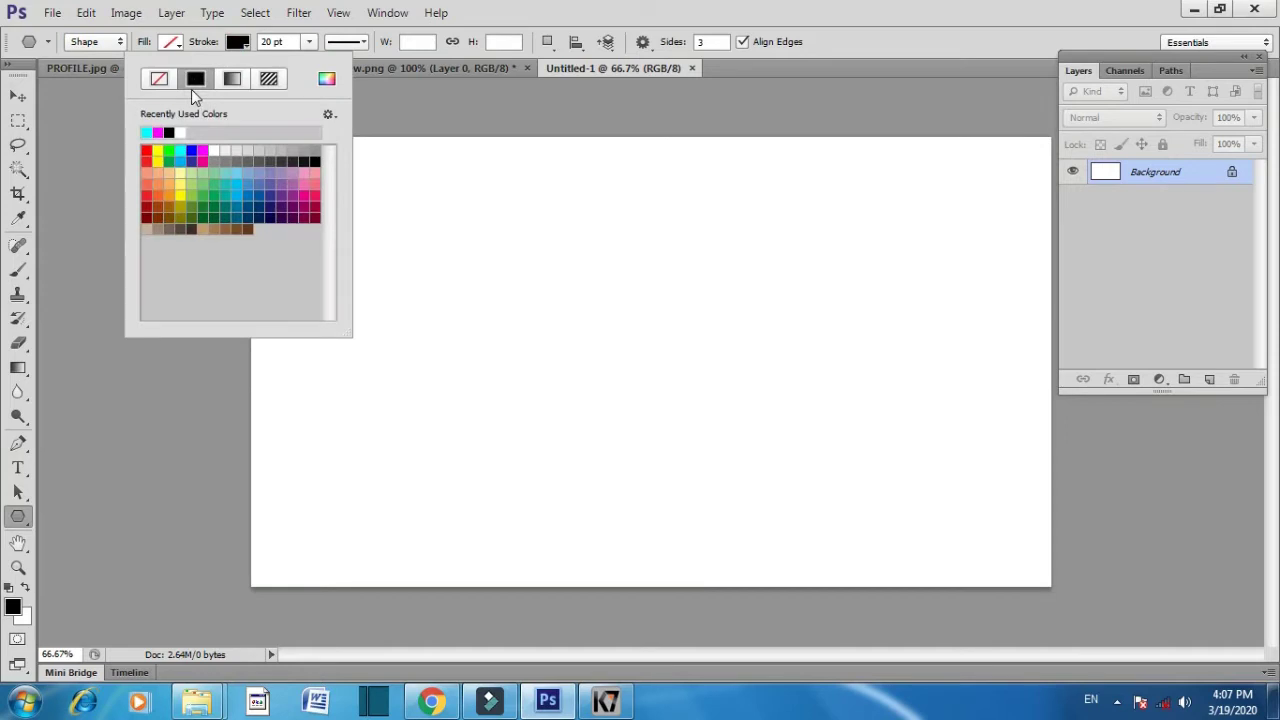
{"action": "left_click", "coordinate": [240, 44]}
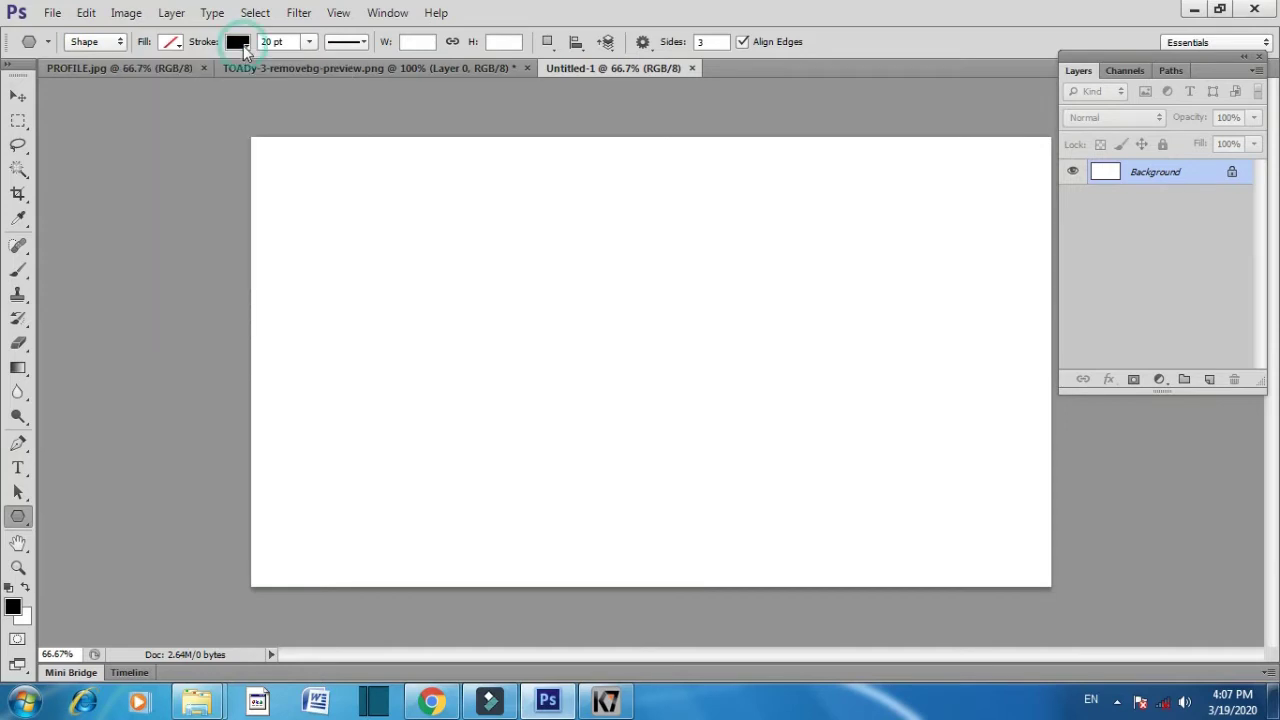
{"action": "left_click", "coordinate": [240, 44]}
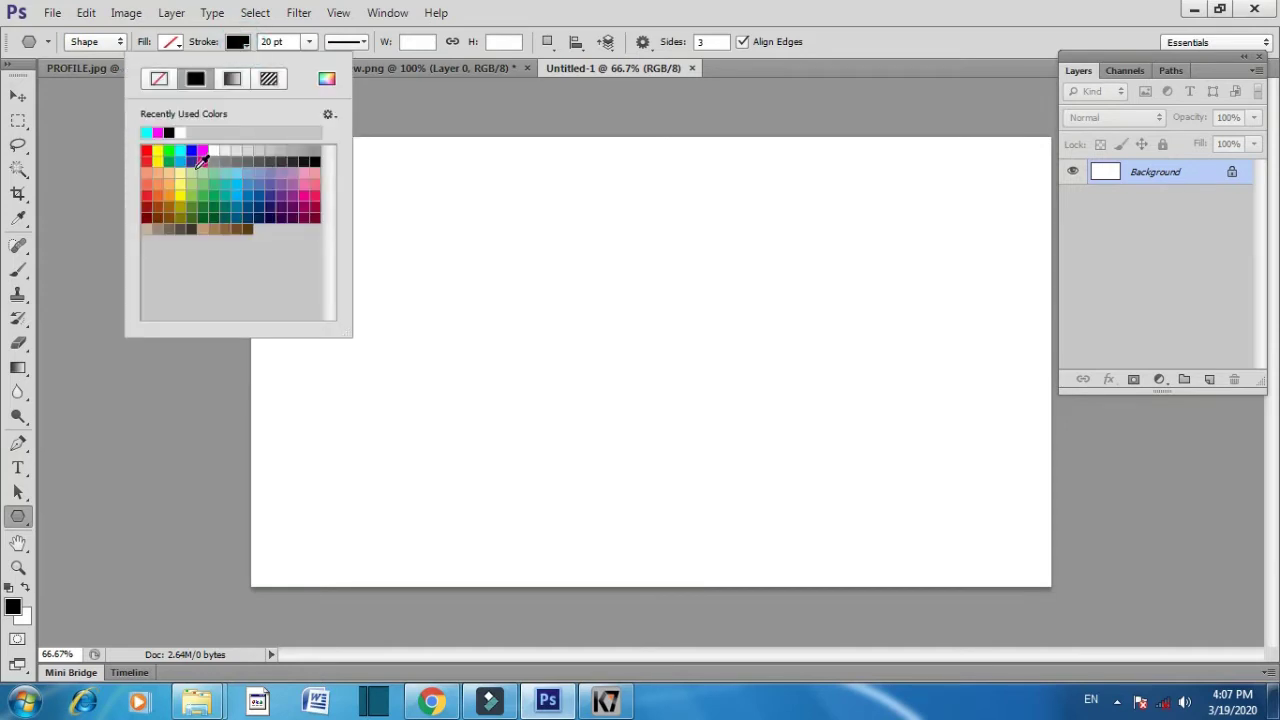
{"action": "left_click", "coordinate": [232, 79]}
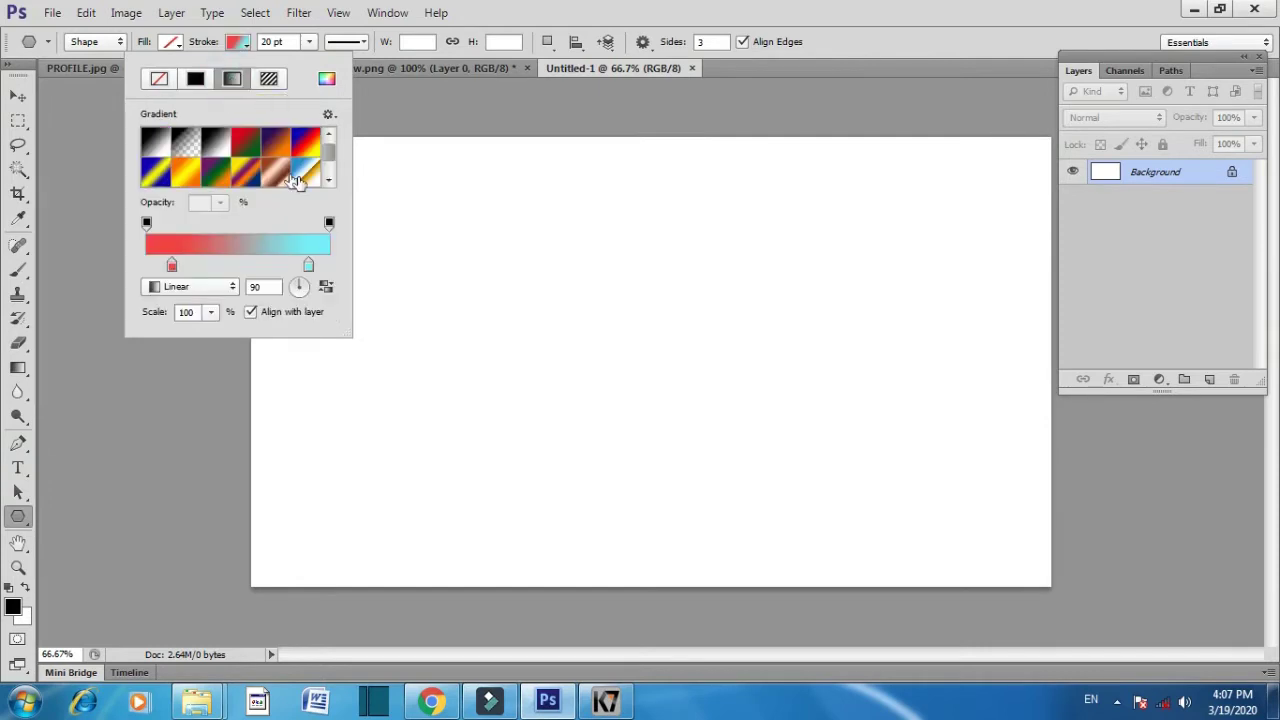
{"action": "scroll", "coordinate": [330, 163], "scroll_direction": "down", "scroll_amount": 2}
{"action": "scroll", "coordinate": [330, 160], "scroll_direction": "up", "scroll_amount": 2}
{"action": "scroll", "coordinate": [330, 160], "scroll_direction": "down", "scroll_amount": 2}
{"action": "scroll", "coordinate": [300, 170], "scroll_direction": "up", "scroll_amount": 1}
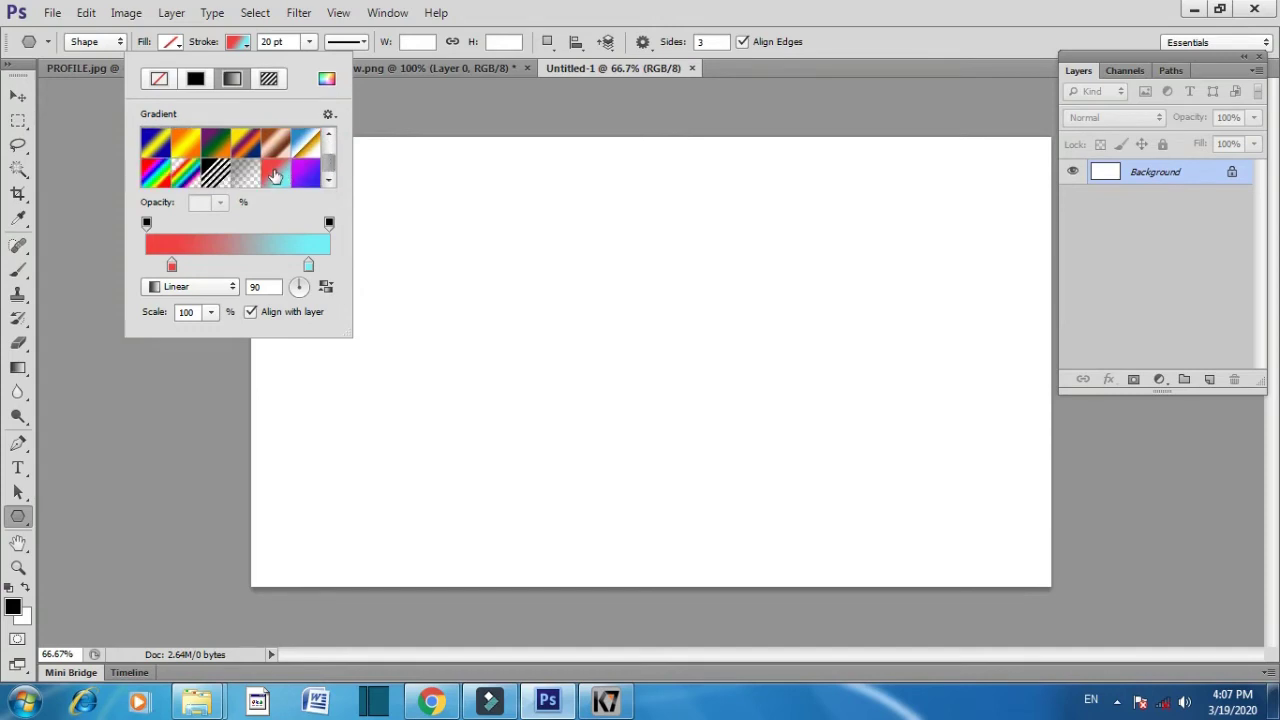
Set the outline to 20 pt solid line and confirm 3 sides
{"action": "left_click", "coordinate": [290, 41]}
{"action": "left_click_drag", "start_coordinate": [290, 41], "coordinate": [273, 46]}
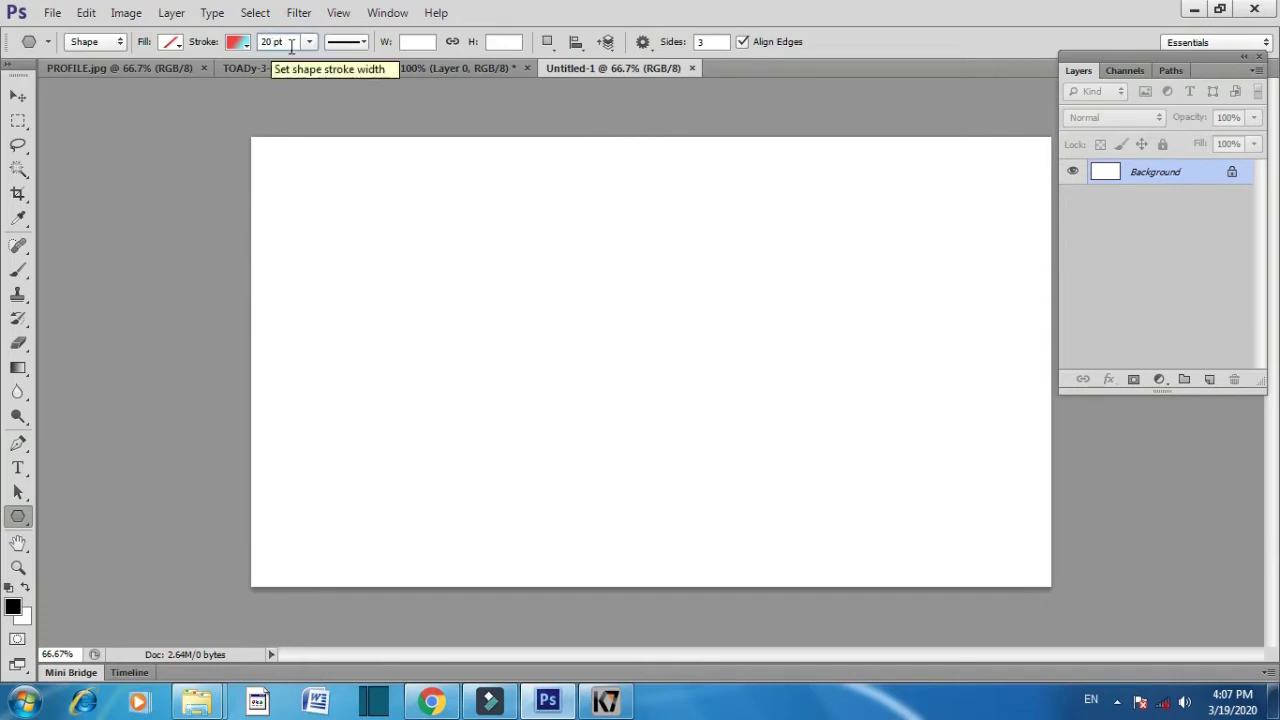
{"action": "left_click", "coordinate": [345, 45]}
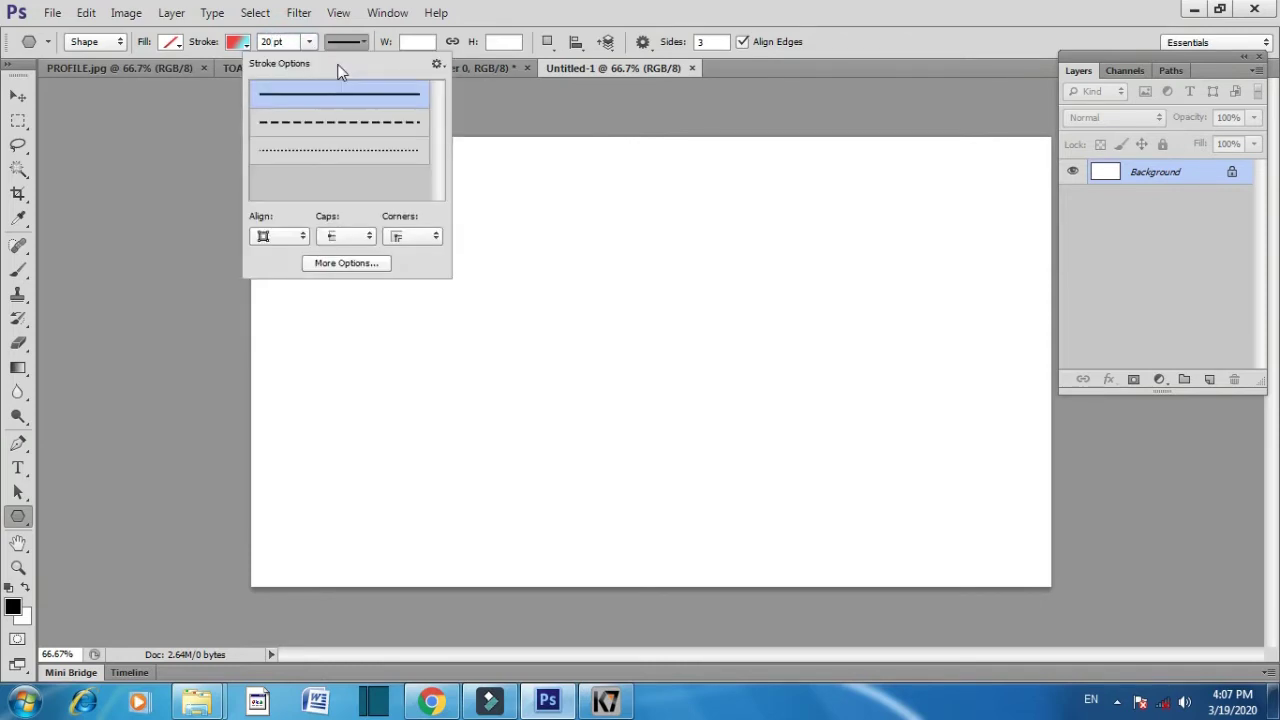
{"action": "left_click", "coordinate": [337, 93]}
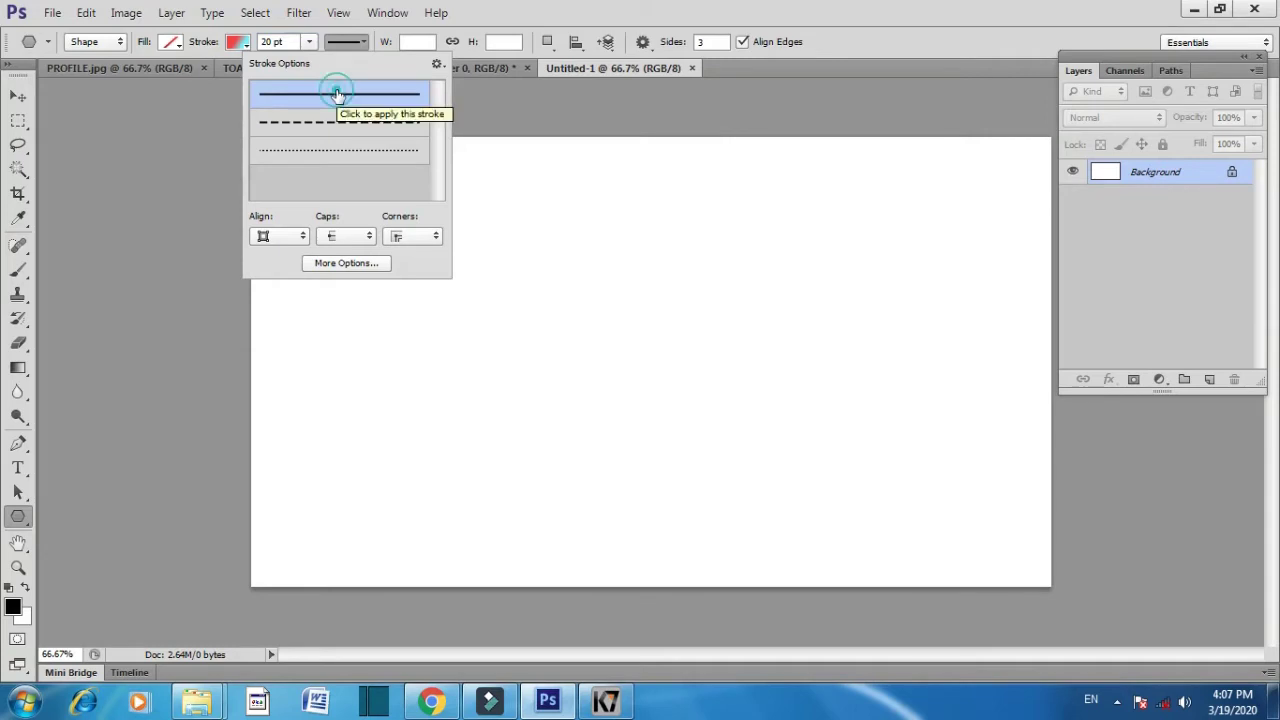
{"action": "left_click", "coordinate": [346, 42]}
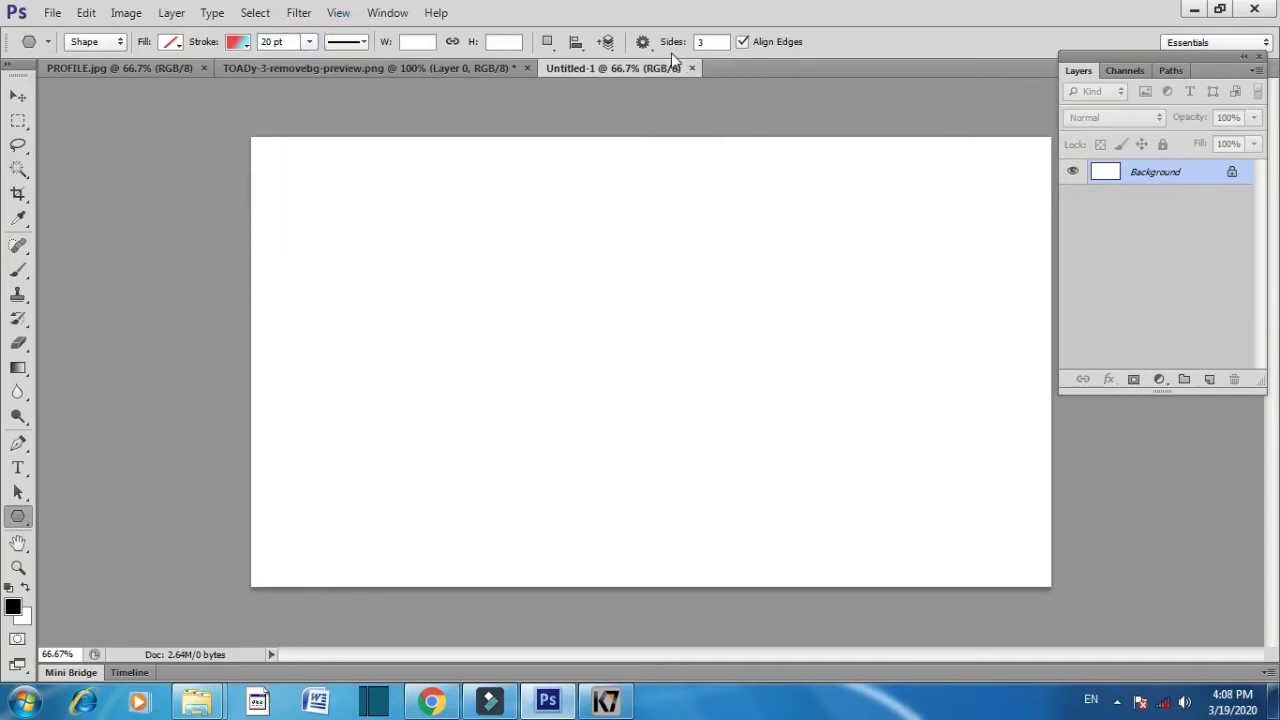
{"action": "left_click", "coordinate": [711, 43]}
Draw the triangle, move and rotate it upright with cyan apex on top, and show rulers
{"action": "left_click_drag", "start_coordinate": [580, 284], "coordinate": [709, 421]}
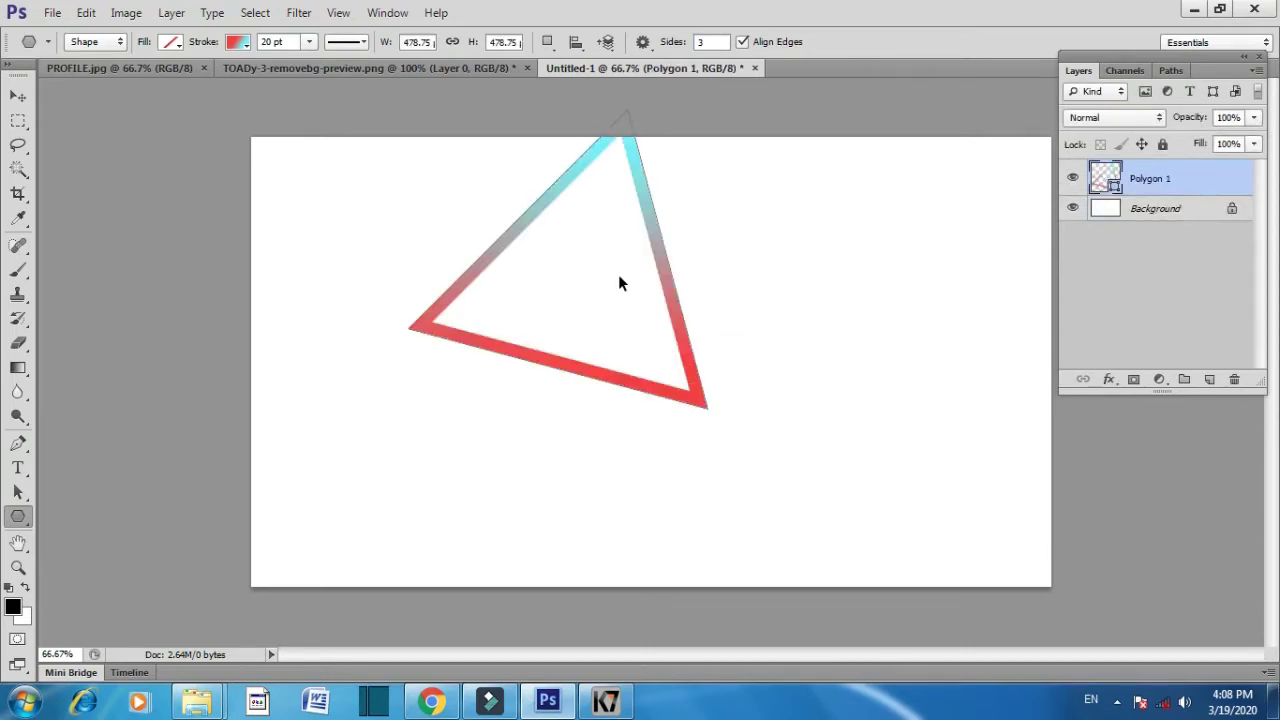
{"action": "key", "text": "ctrl+t"}
{"action": "left_click_drag", "start_coordinate": [588, 275], "coordinate": [612, 360]}
{"action": "left_click_drag", "start_coordinate": [760, 523], "coordinate": [800, 488]}
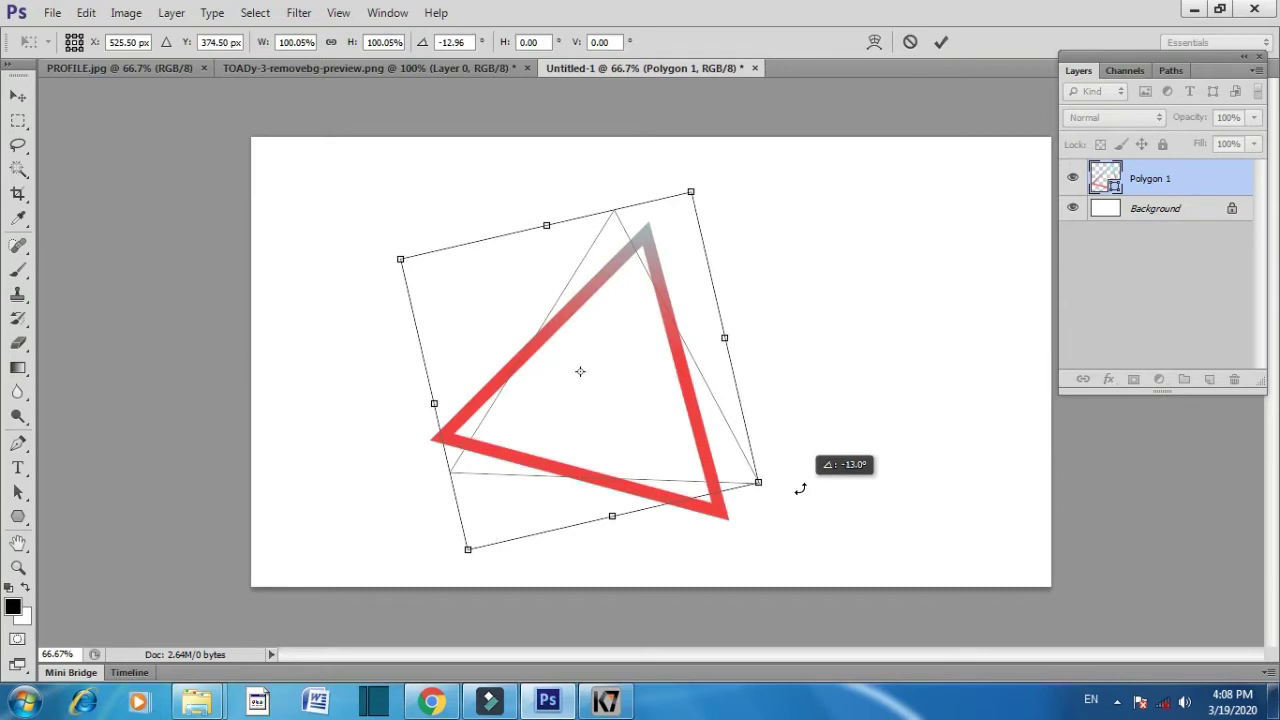
{"action": "left_click_drag", "start_coordinate": [618, 395], "coordinate": [635, 388]}
{"action": "key", "text": "u"}
{"action": "key", "text": "Return"}
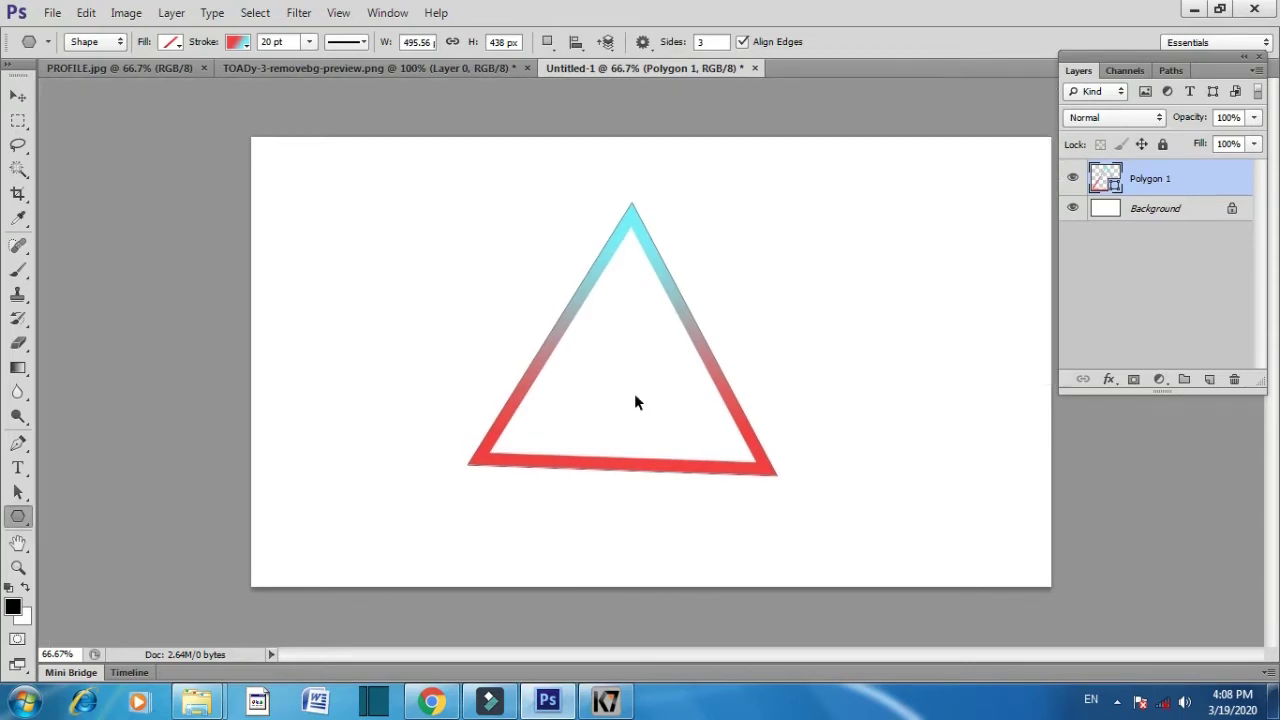
{"action": "key", "text": "ctrl+r"}
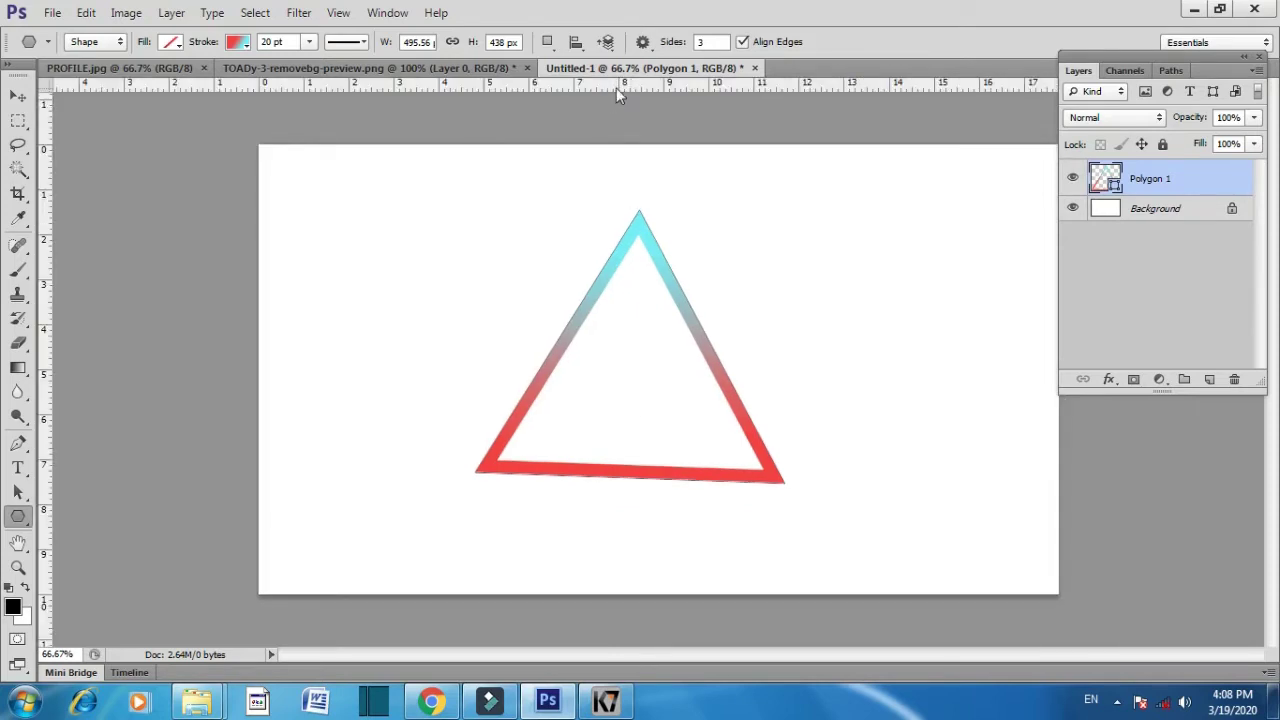
Add horizontal guides at the triangle's top point and along its base
{"action": "left_click_drag", "start_coordinate": [618, 95], "coordinate": [616, 197]}
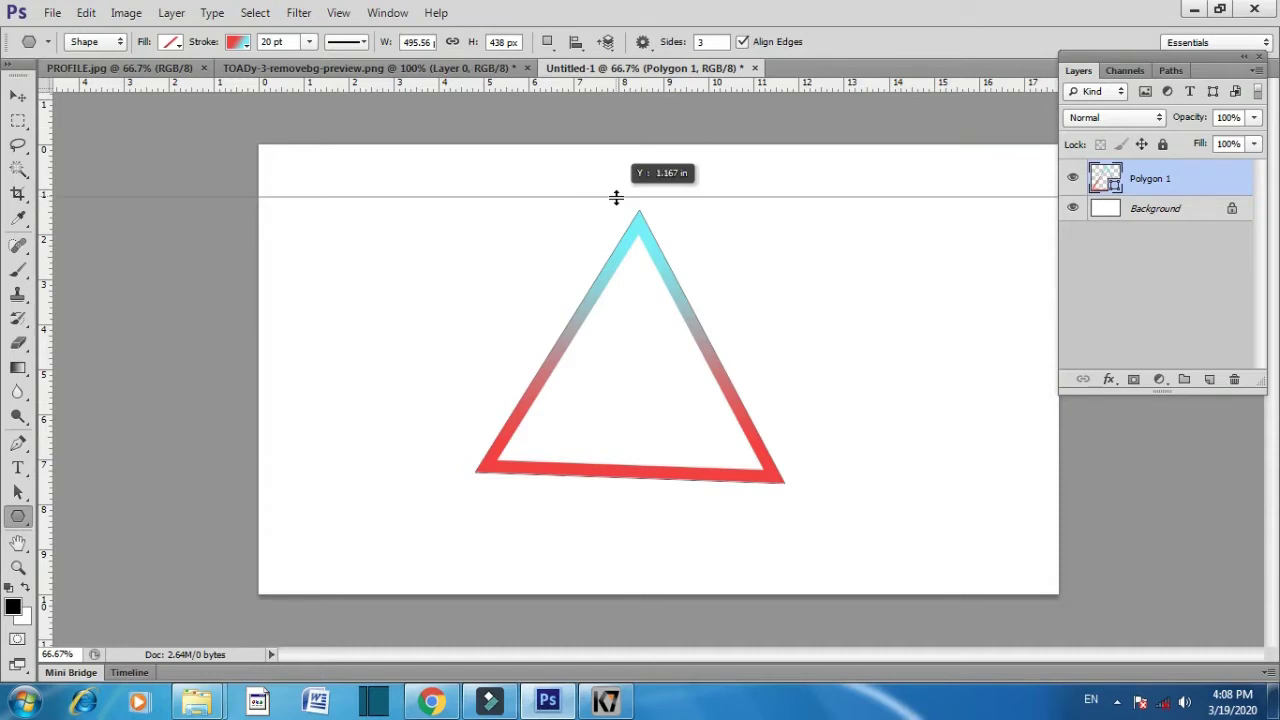
{"action": "left_click_drag", "start_coordinate": [616, 197], "coordinate": [615, 205]}
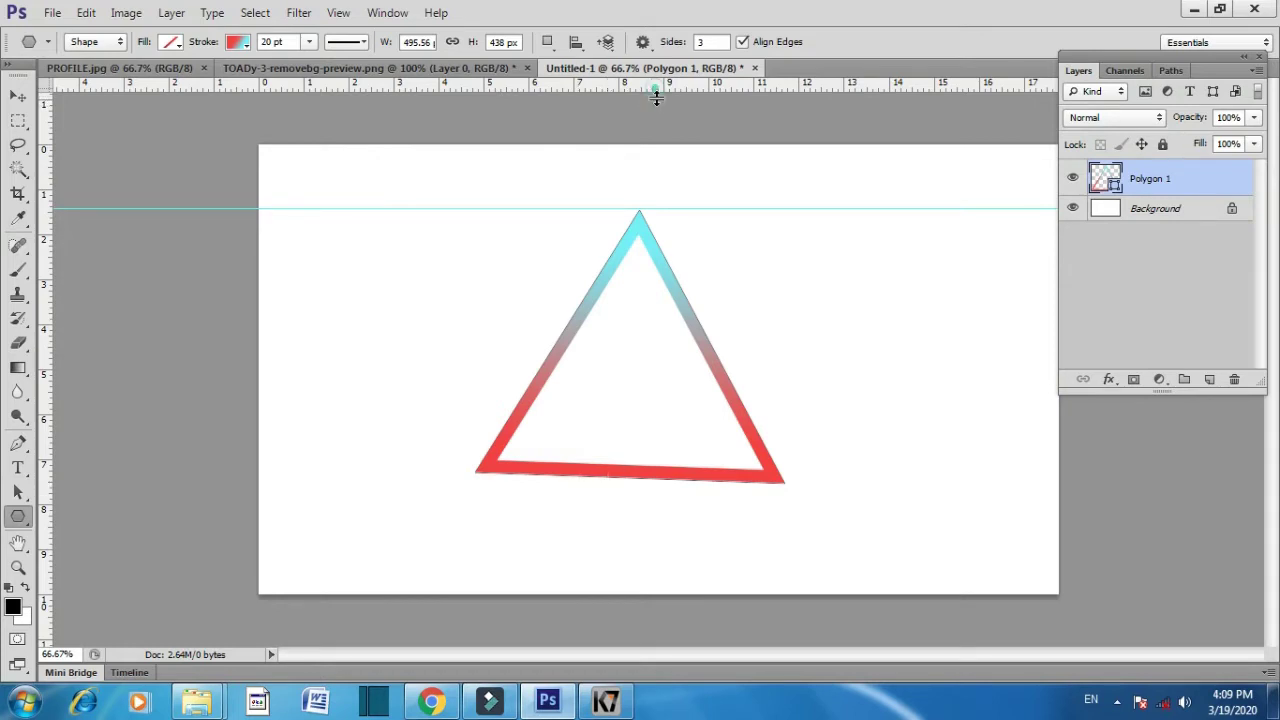
{"action": "left_click_drag", "start_coordinate": [655, 95], "coordinate": [645, 482]}
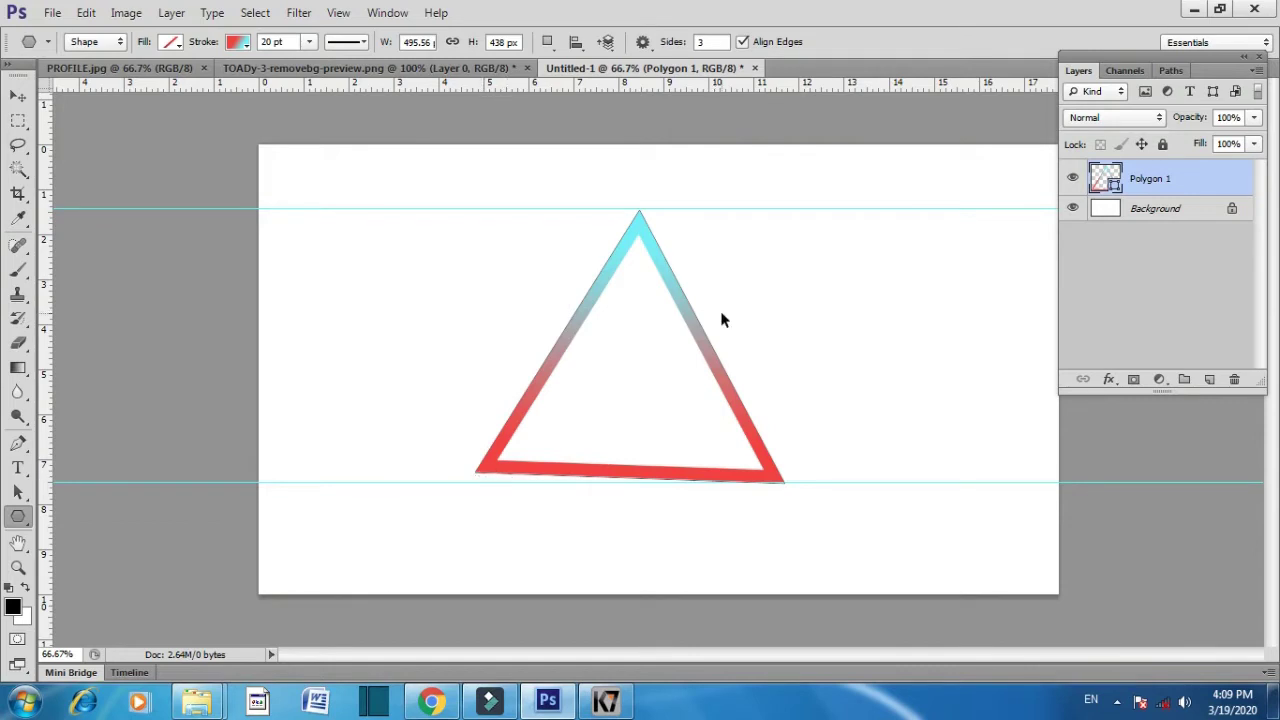
Rotate the triangle about 1.4° so its red base sits level
{"action": "key", "text": "ctrl+t"}
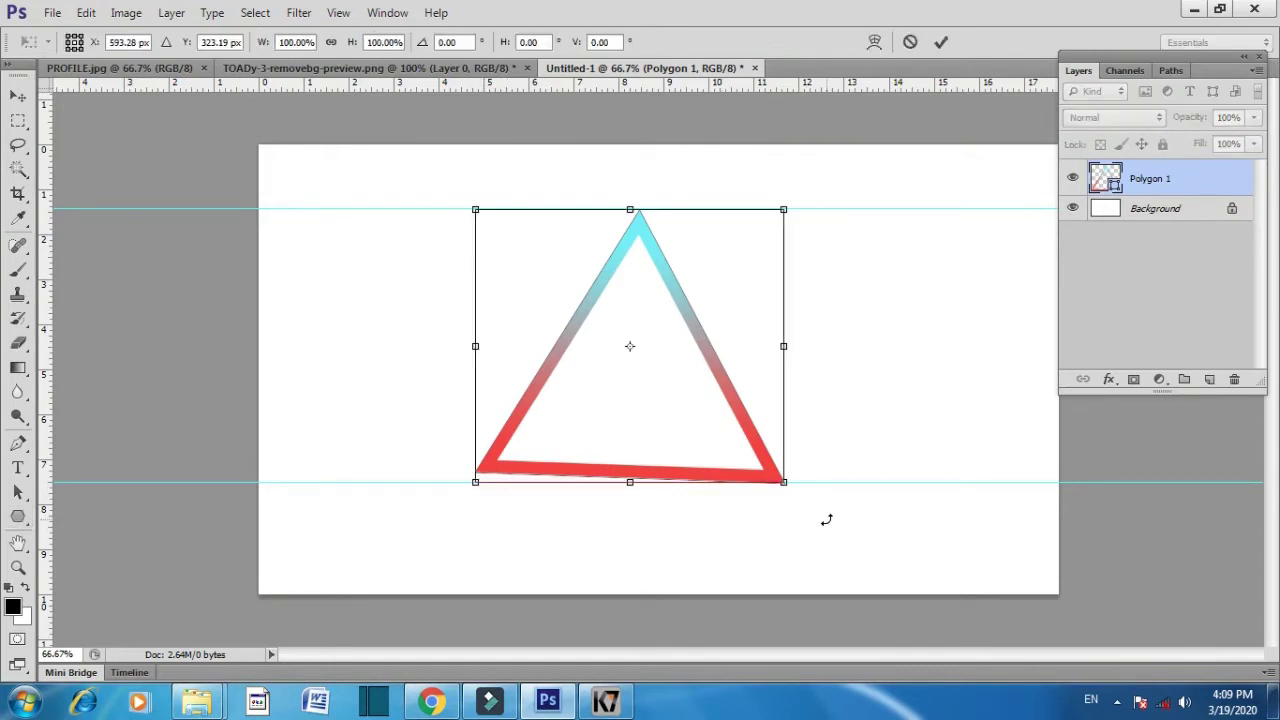
{"action": "left_click_drag", "start_coordinate": [826, 519], "coordinate": [849, 511]}
{"action": "key", "text": "Escape"}
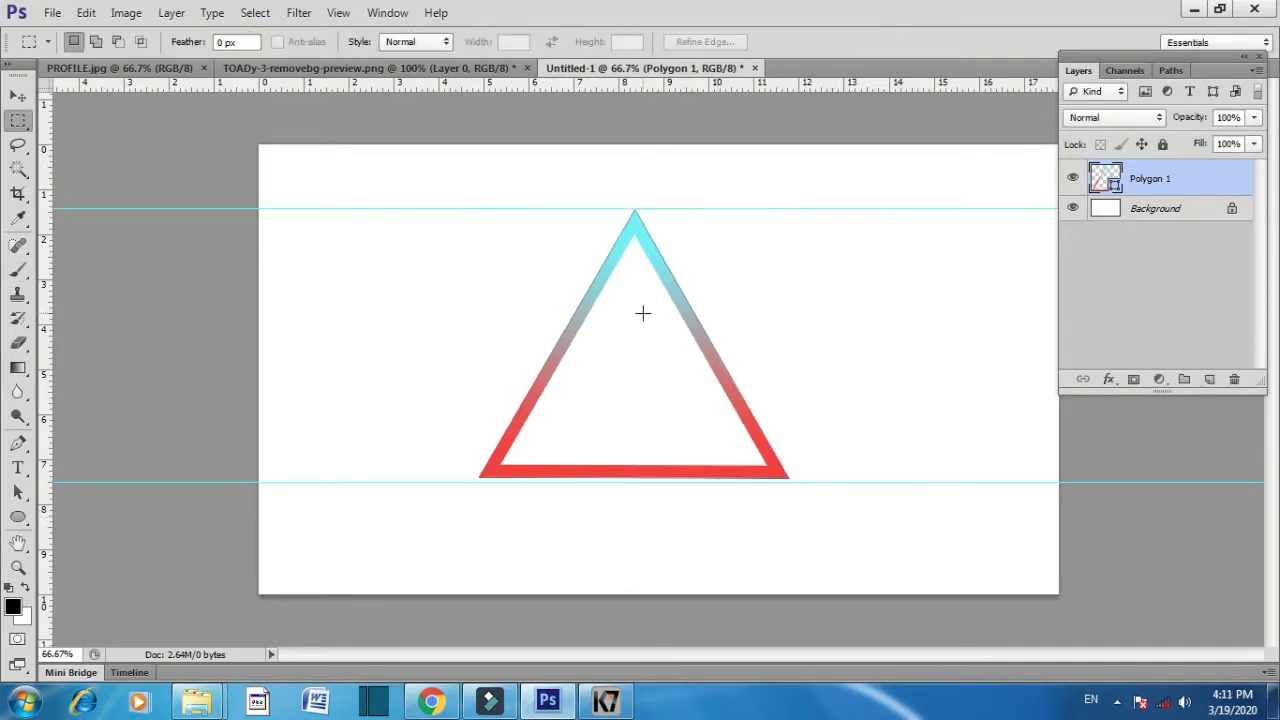
Add Layer 1 and switch to the Ellipse Tool in Shape mode with no fill
{"action": "left_click", "coordinate": [1209, 379]}
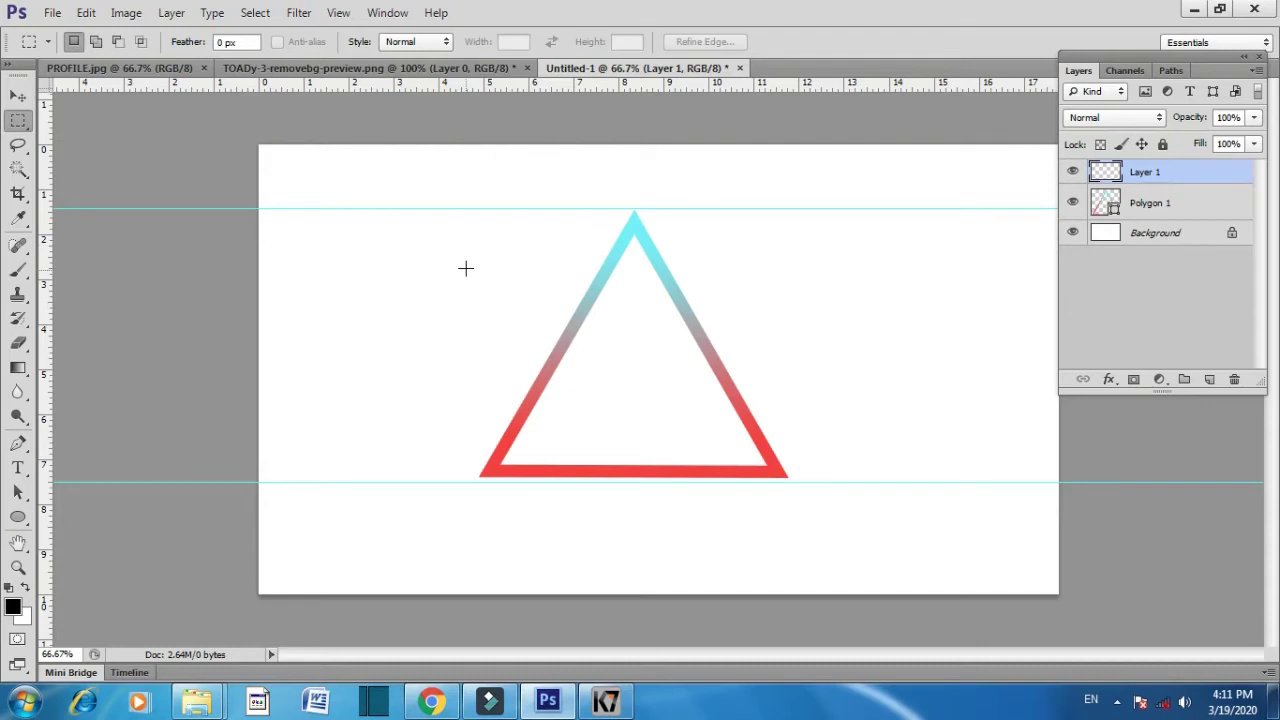
{"action": "left_click", "coordinate": [18, 517]}
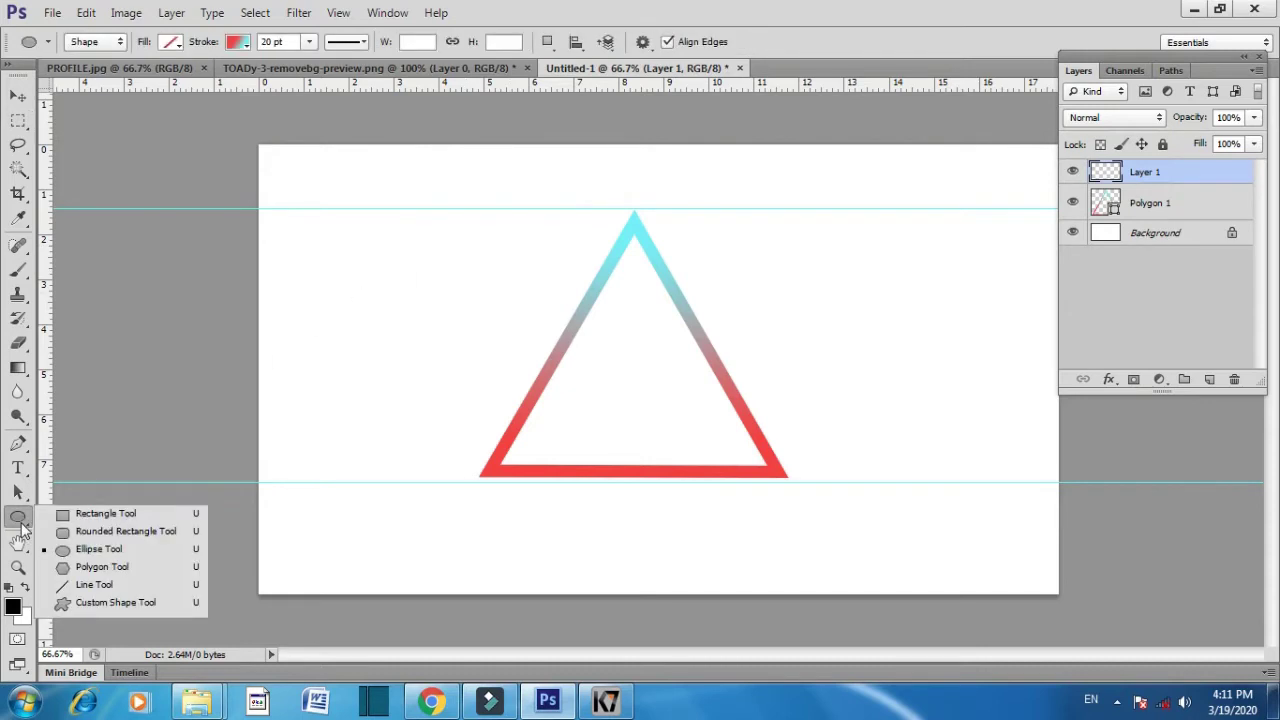
{"action": "left_click", "coordinate": [90, 549]}
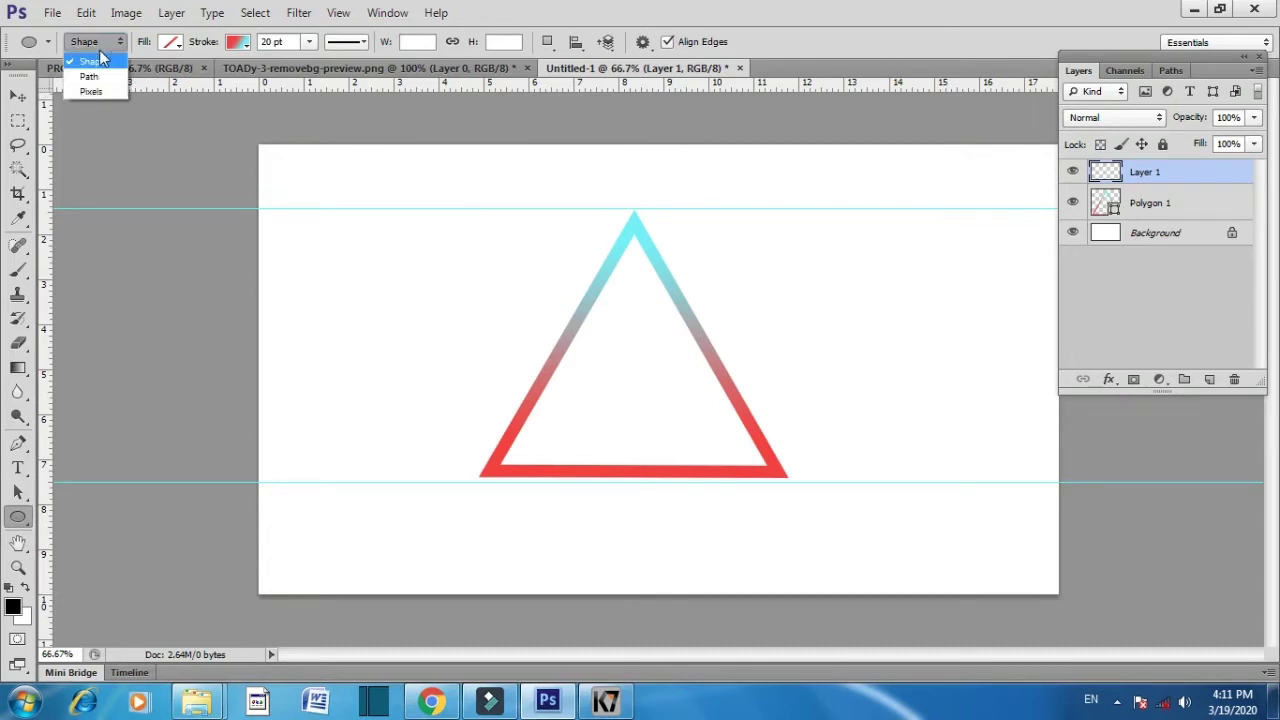
{"action": "left_click", "coordinate": [174, 50]}
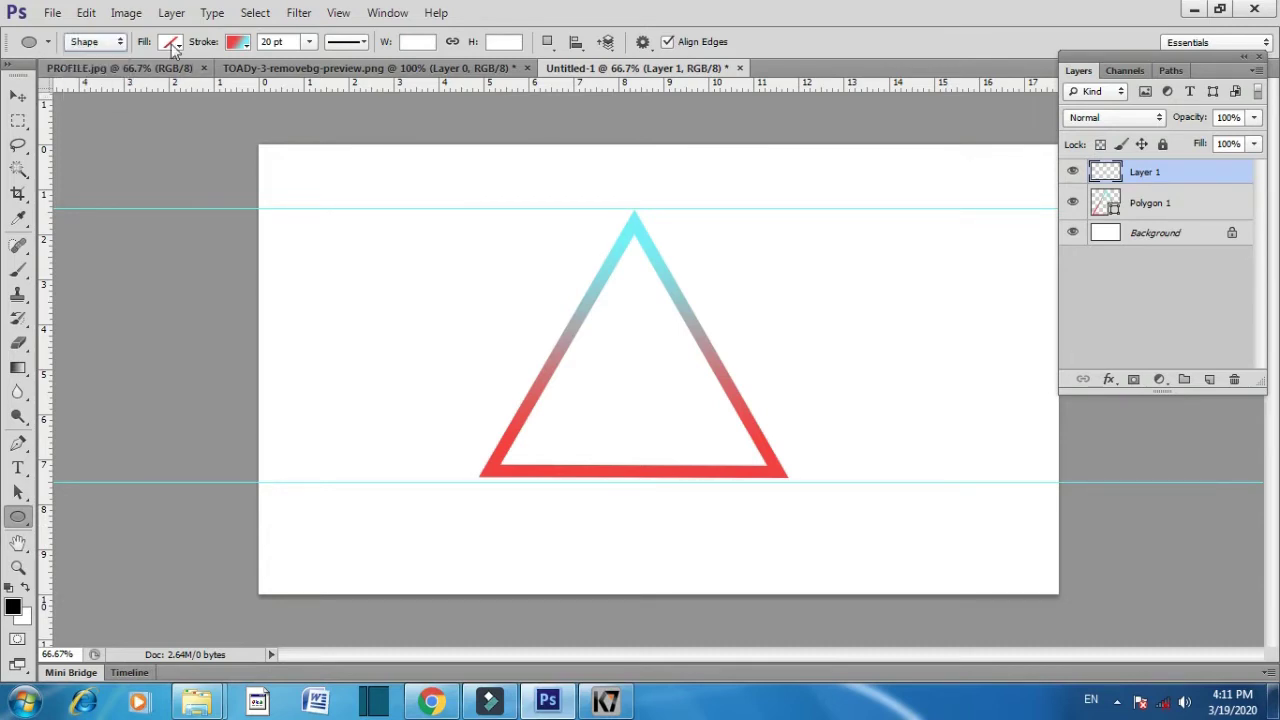
{"action": "left_click", "coordinate": [172, 42]}
{"action": "left_click", "coordinate": [92, 80]}
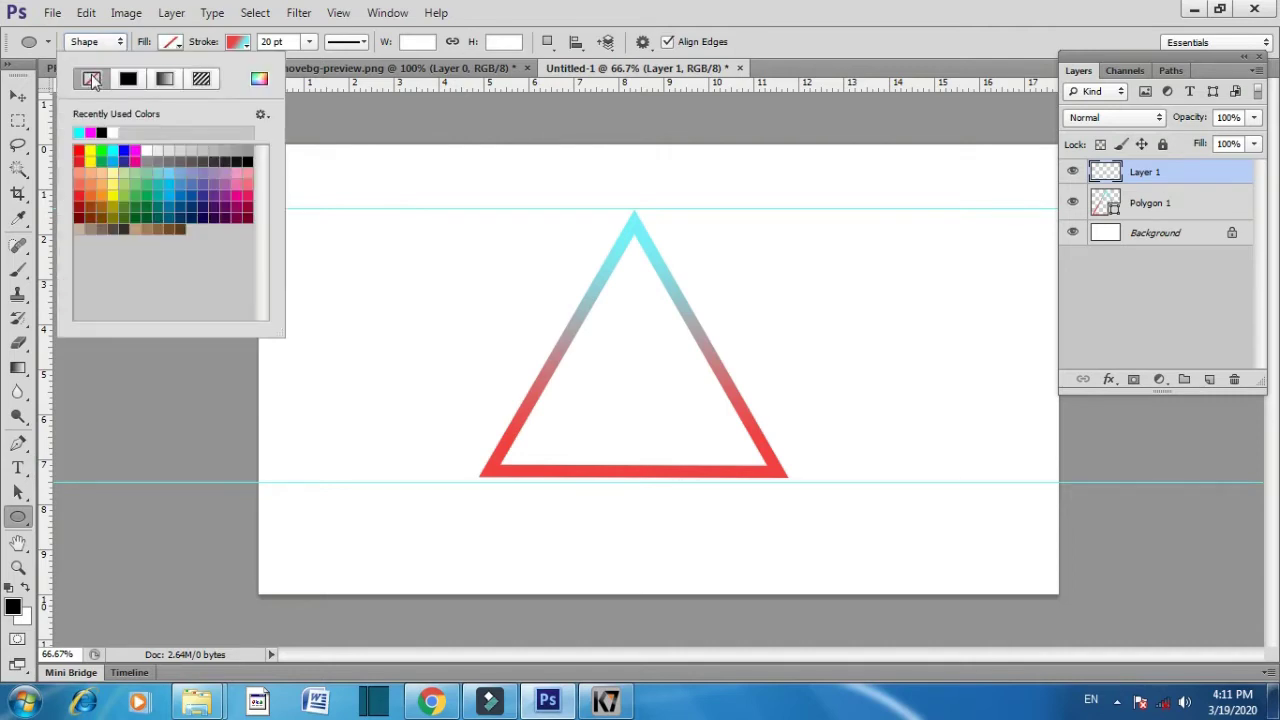
{"action": "left_click", "coordinate": [206, 46]}
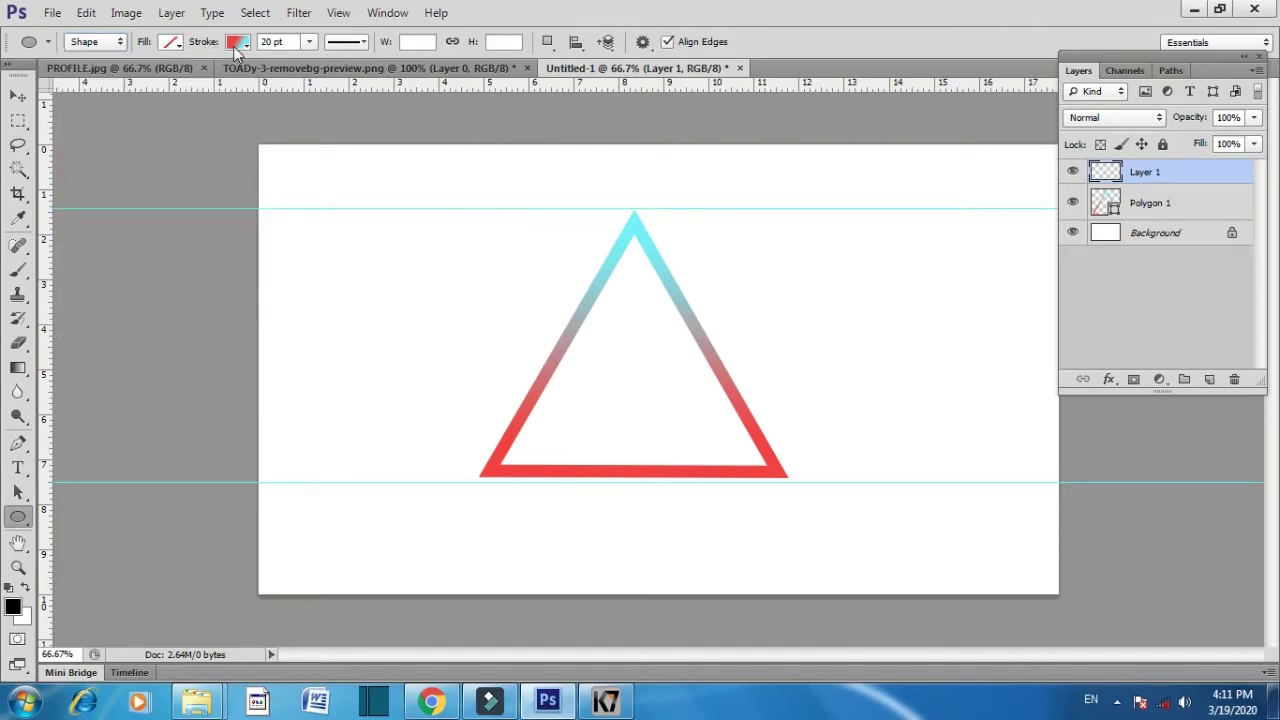
Give the ellipse outline the purple-blue gradient with a solid line style
{"action": "left_click", "coordinate": [238, 46]}
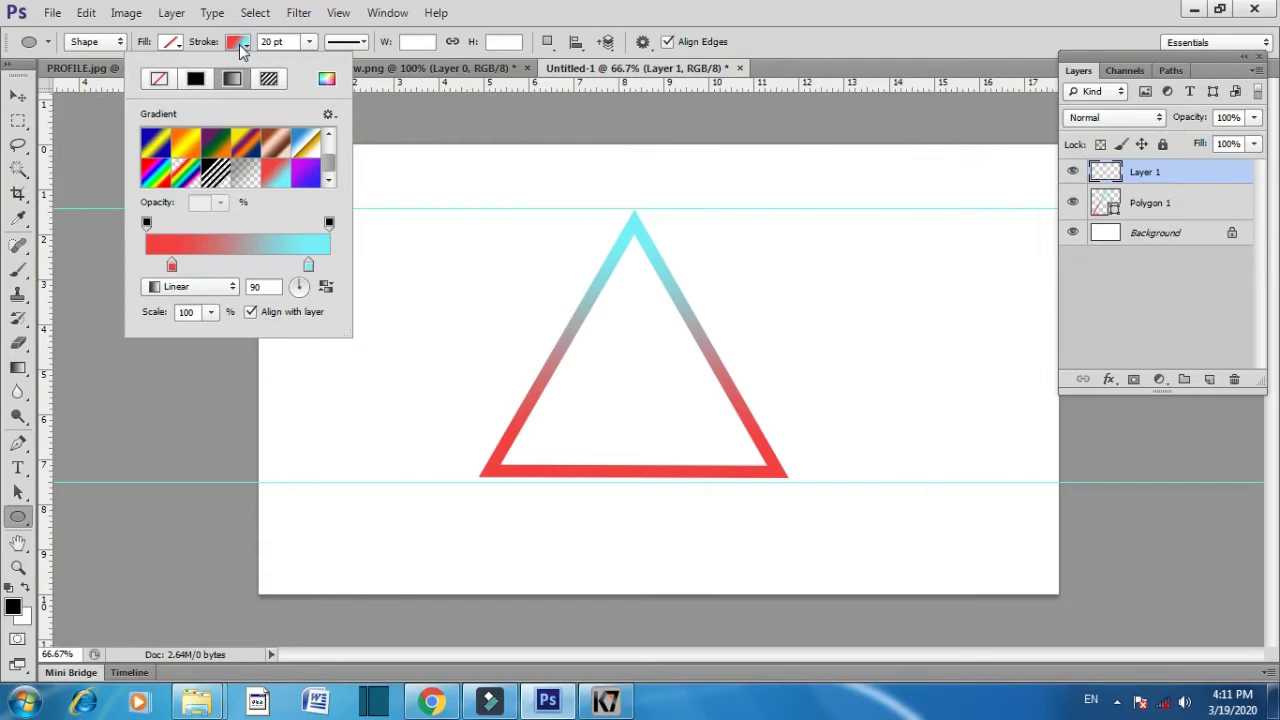
{"action": "left_click", "coordinate": [196, 80]}
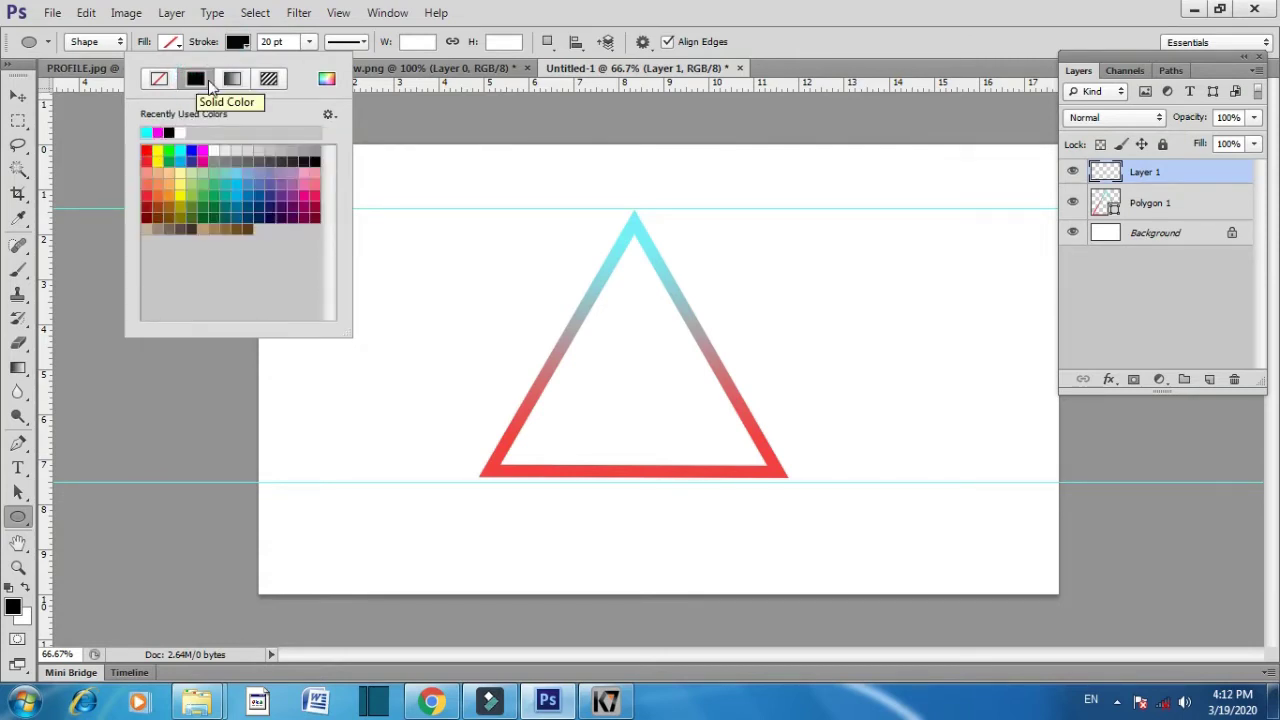
{"action": "left_click", "coordinate": [232, 80]}
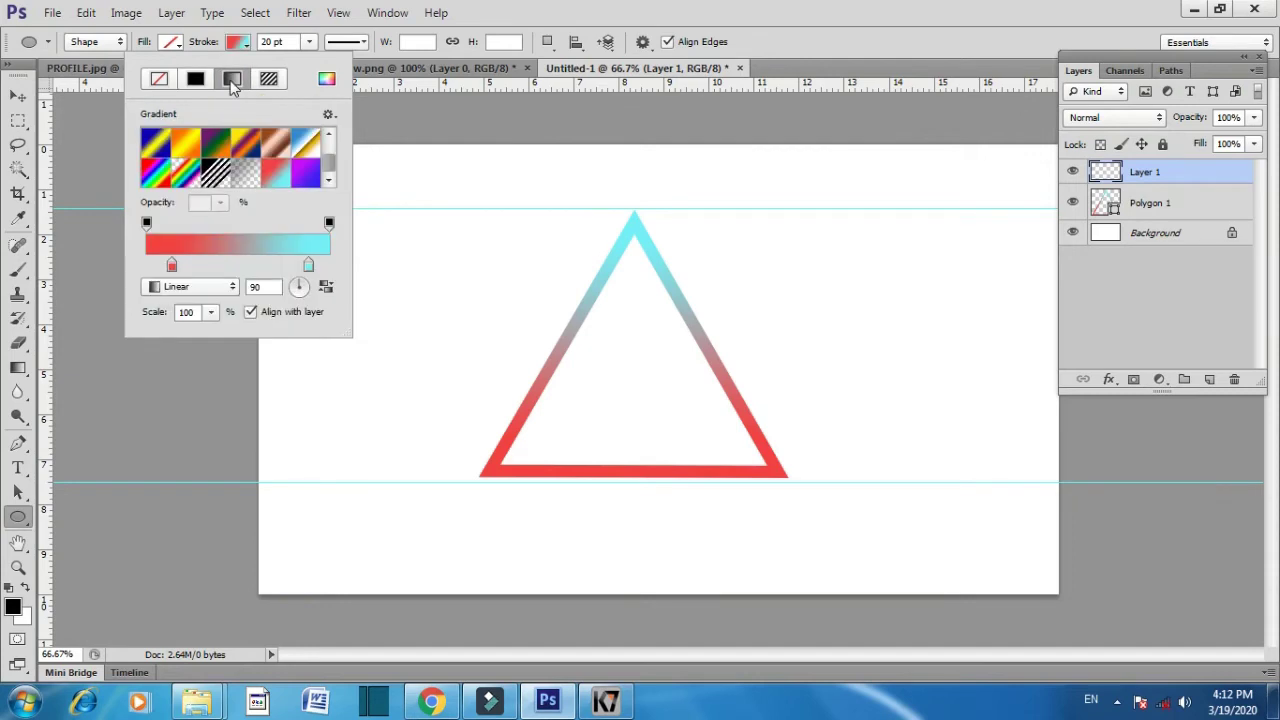
{"action": "scroll", "coordinate": [329, 165], "scroll_direction": "down", "scroll_amount": 1}
{"action": "scroll", "coordinate": [329, 160], "scroll_direction": "up", "scroll_amount": 1}
{"action": "left_click", "coordinate": [306, 175]}
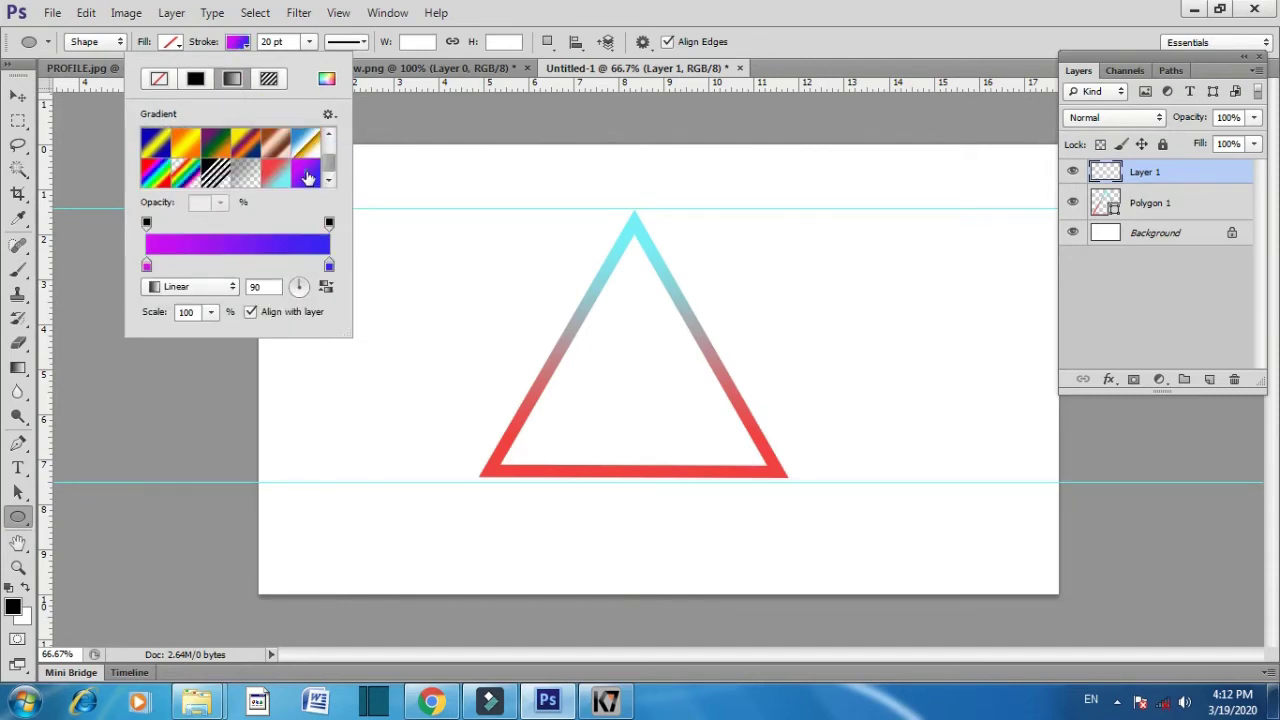
{"action": "left_click", "coordinate": [274, 43]}
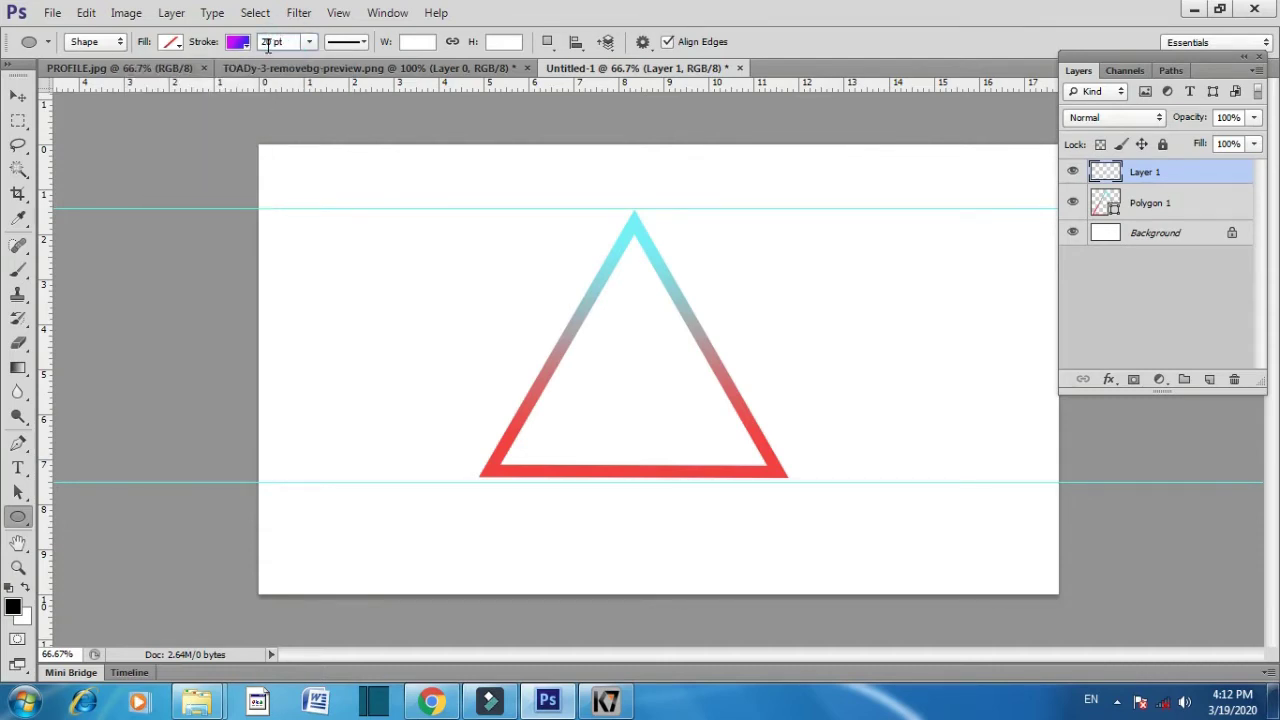
{"action": "left_click", "coordinate": [345, 42]}
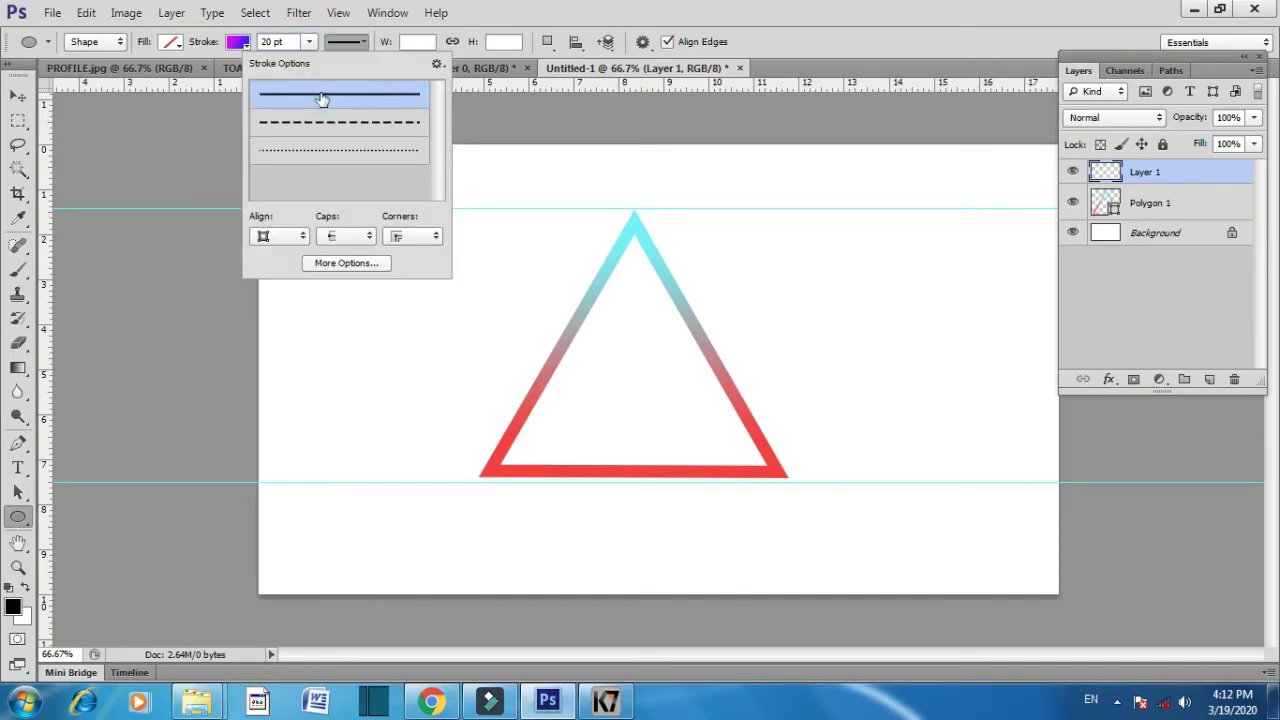
{"action": "left_click", "coordinate": [340, 46]}
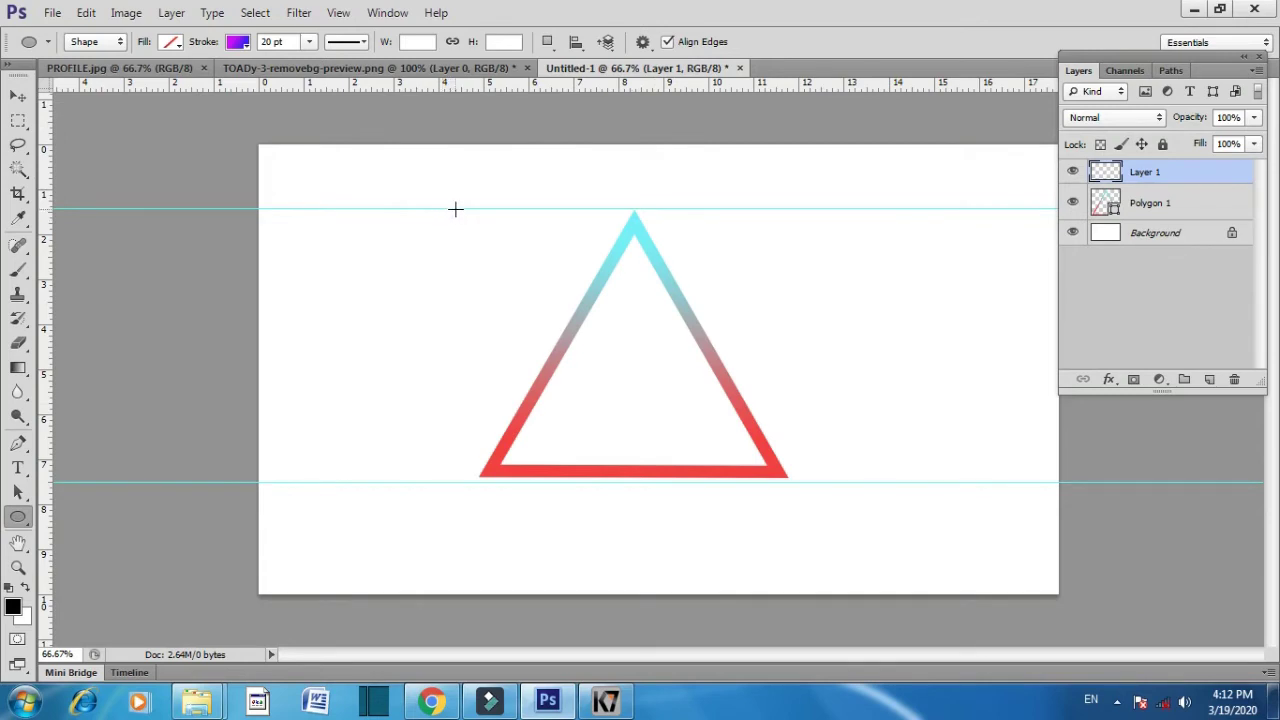
Draw a 439 × 439 px circle from the top guide and nudge it to centre on the triangle
{"action": "left_click_drag", "start_coordinate": [455, 209], "coordinate": [857, 483]}
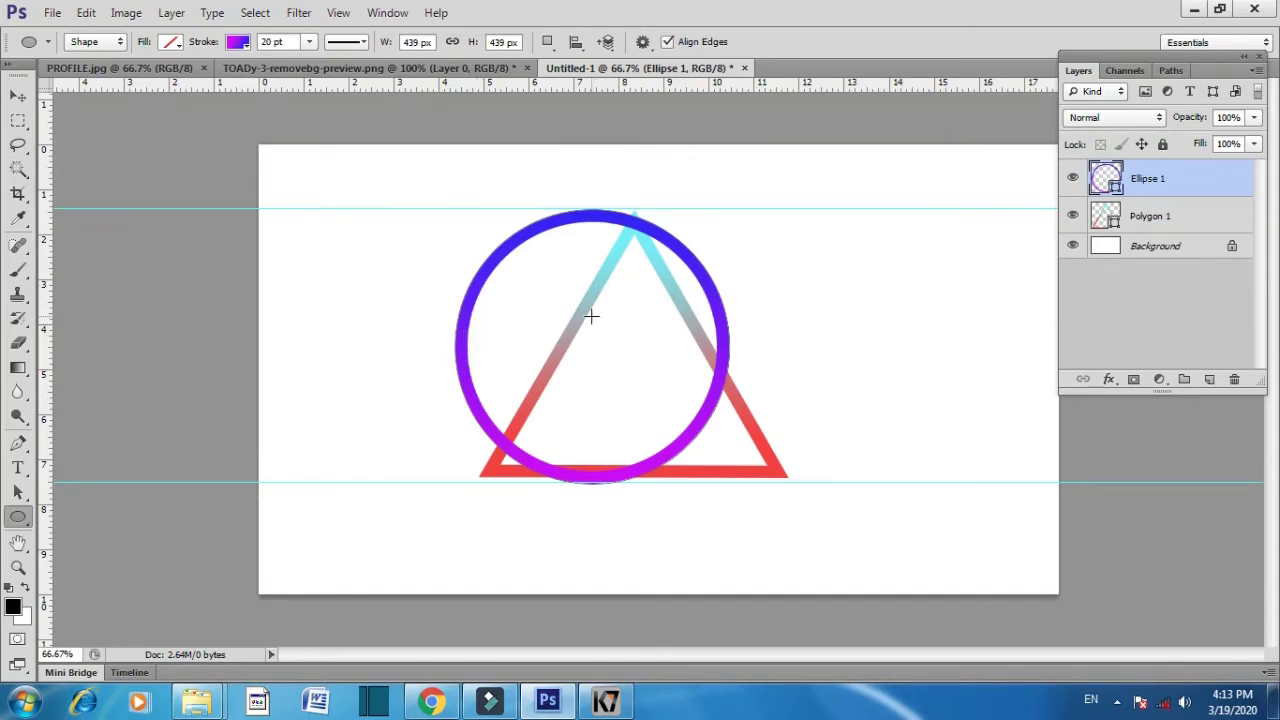
{"action": "key", "text": "ctrl+t"}
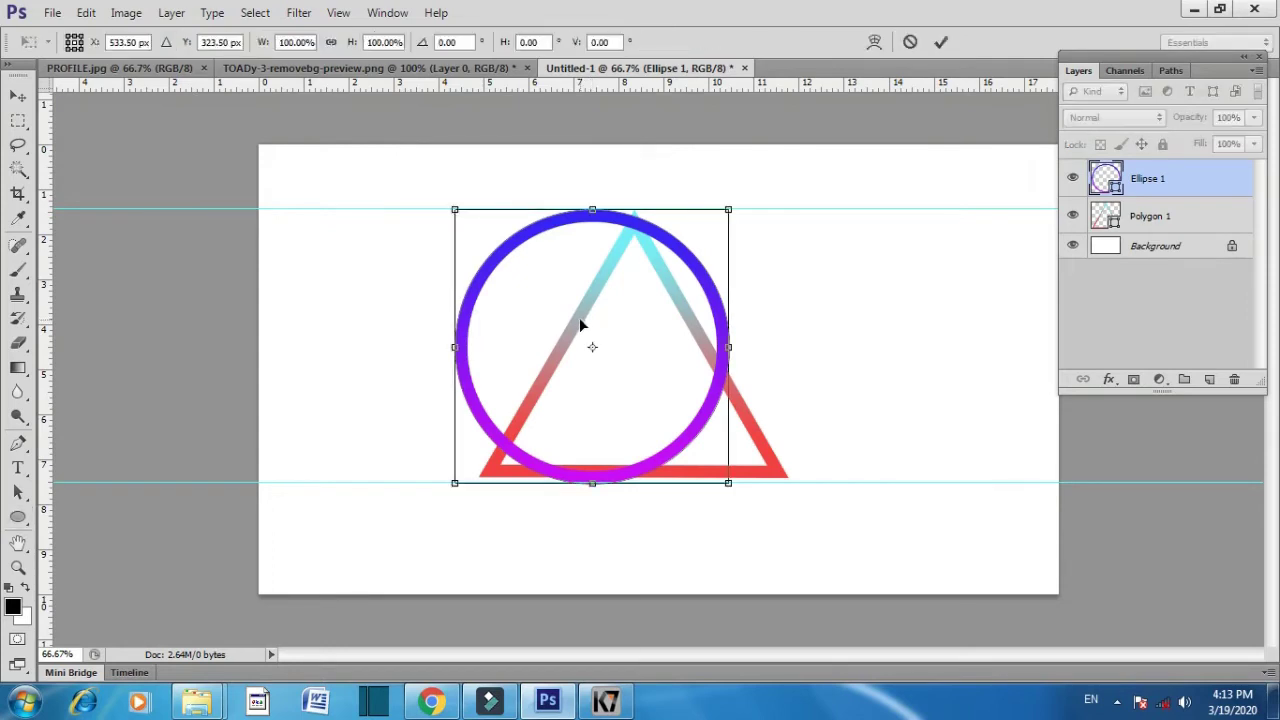
{"action": "key", "text": "Right"}
{"action": "key", "text": "Right"}
{"action": "key", "text": "Right"}
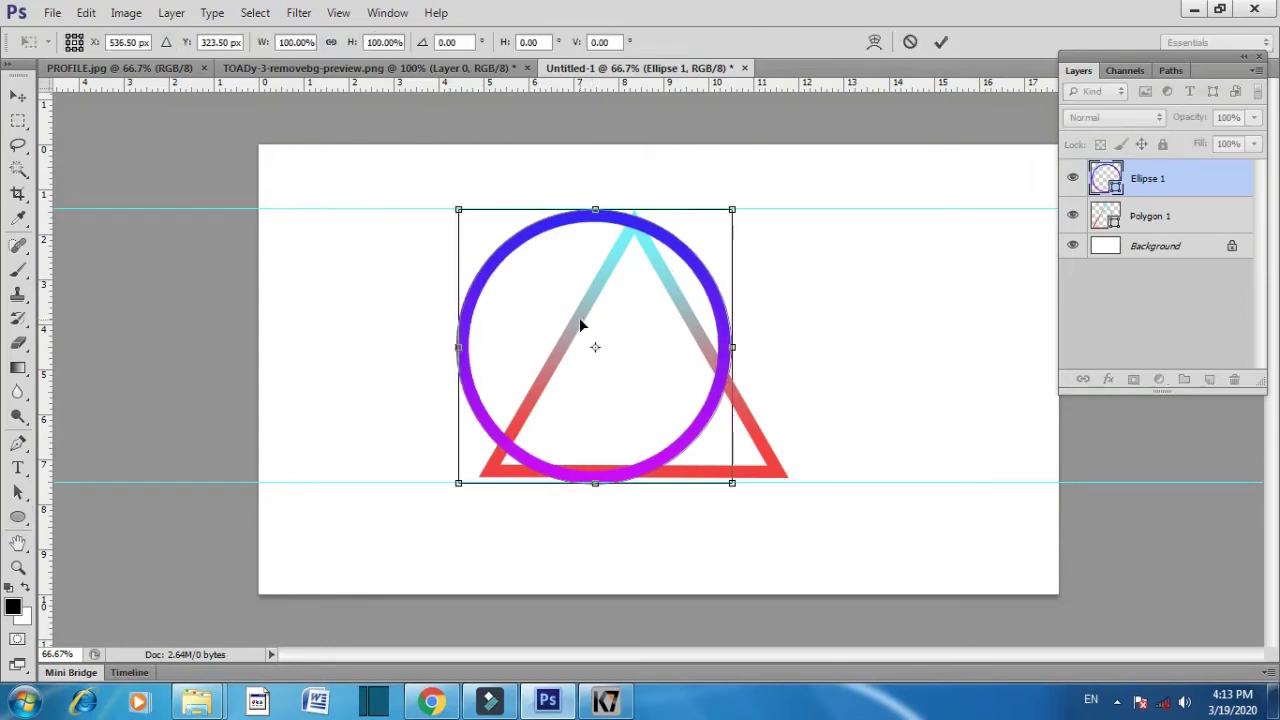
{"action": "key", "text": "Right"}
{"action": "key", "text": "Right"}
{"action": "key", "text": "Right"}
{"action": "key", "text": "Right"}
{"action": "key", "text": "Right"}
{"action": "key", "text": "Right"}
{"action": "key", "text": "Right"}
{"action": "key", "text": "Right"}
{"action": "key", "text": "Right"}
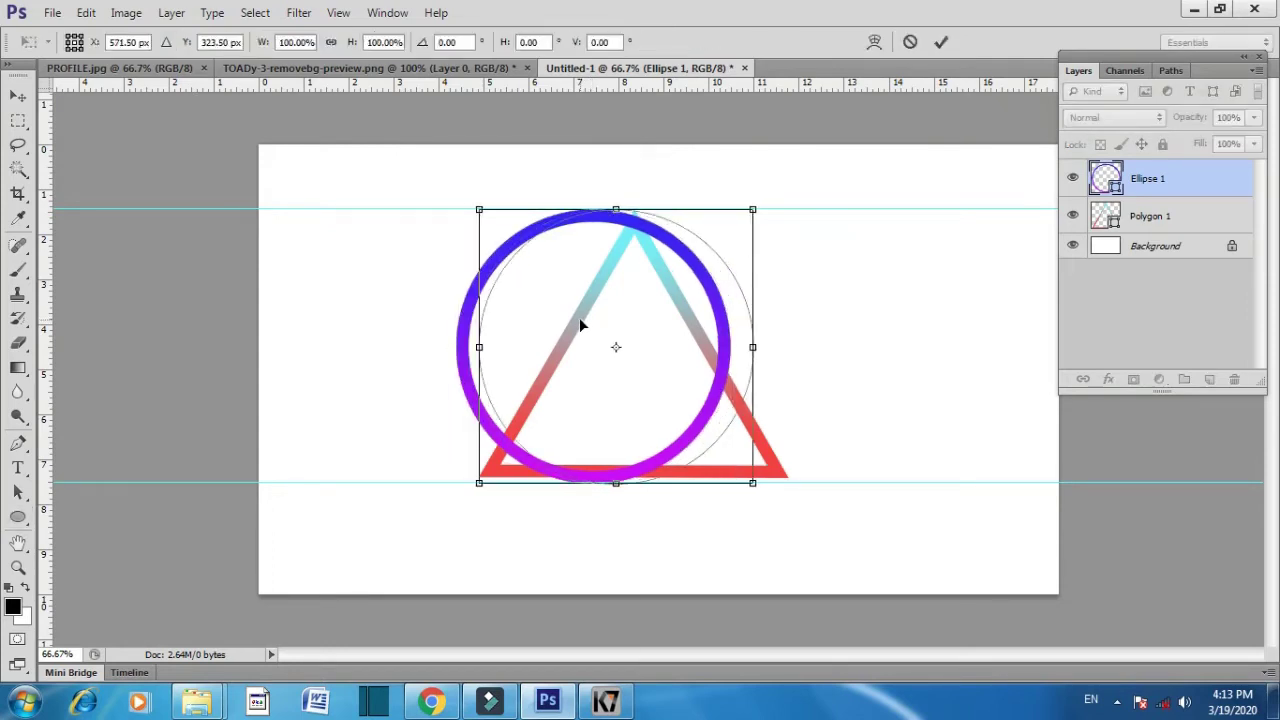
{"action": "key", "text": "Right"}
{"action": "key", "text": "Right"}
{"action": "key", "text": "Right"}
{"action": "key", "text": "Right"}
{"action": "key", "text": "Right"}
{"action": "key", "text": "Right"}
{"action": "key", "text": "Right"}
{"action": "key", "text": "Right"}
{"action": "key", "text": "Right"}
{"action": "key", "text": "Left"}
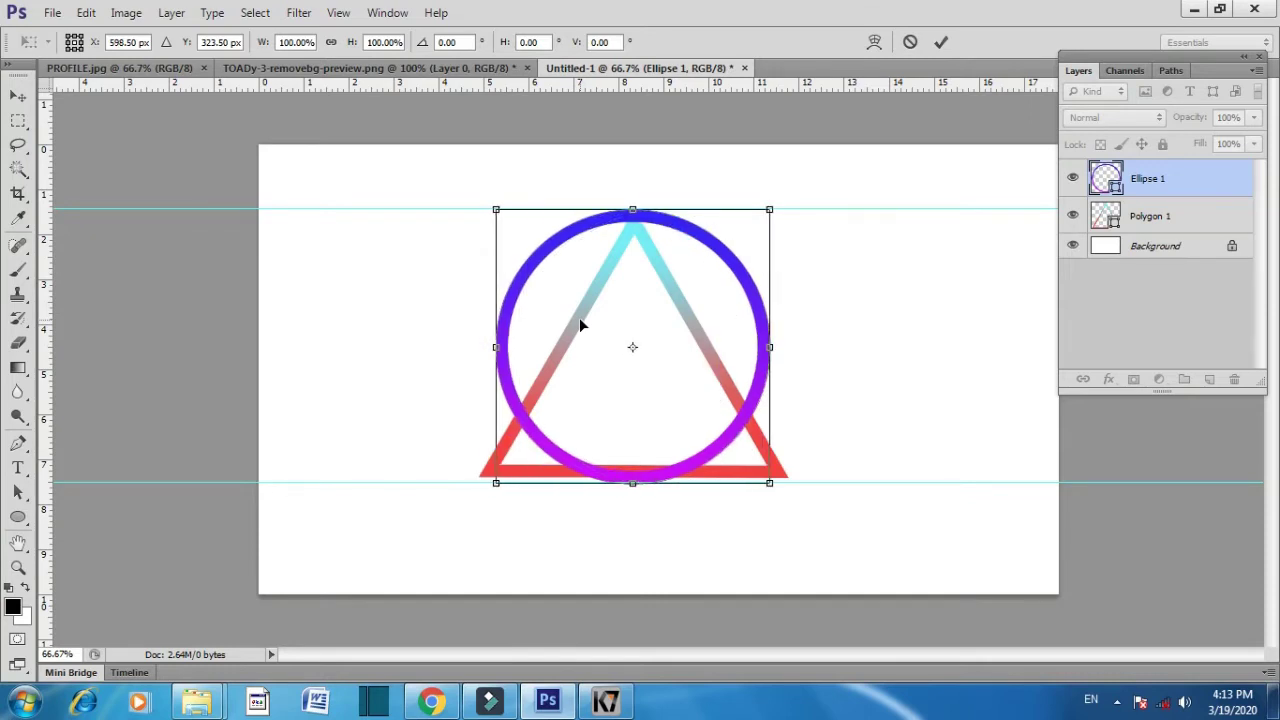
{"action": "key", "text": "Return"}
{"action": "key", "text": "u"}
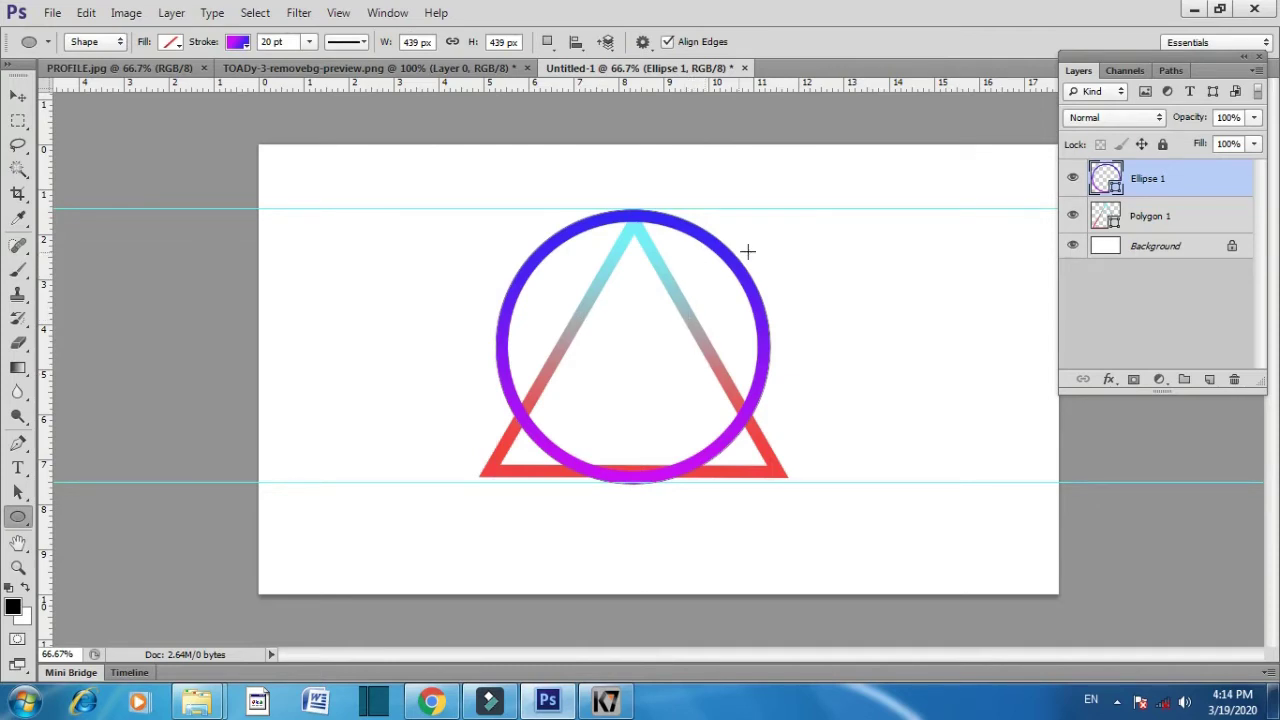
Shrink the Polygon 1 triangle and flip it vertically
{"action": "left_click", "coordinate": [1166, 216]}
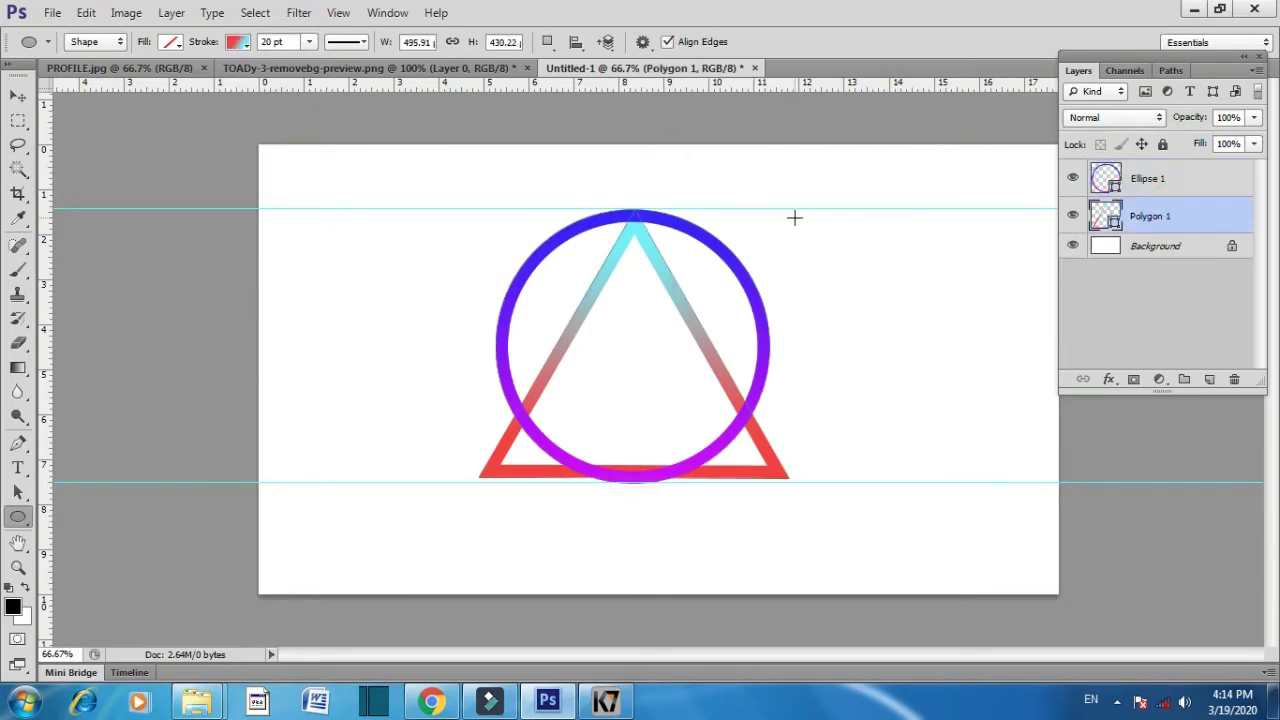
{"action": "key", "text": "ctrl+t"}
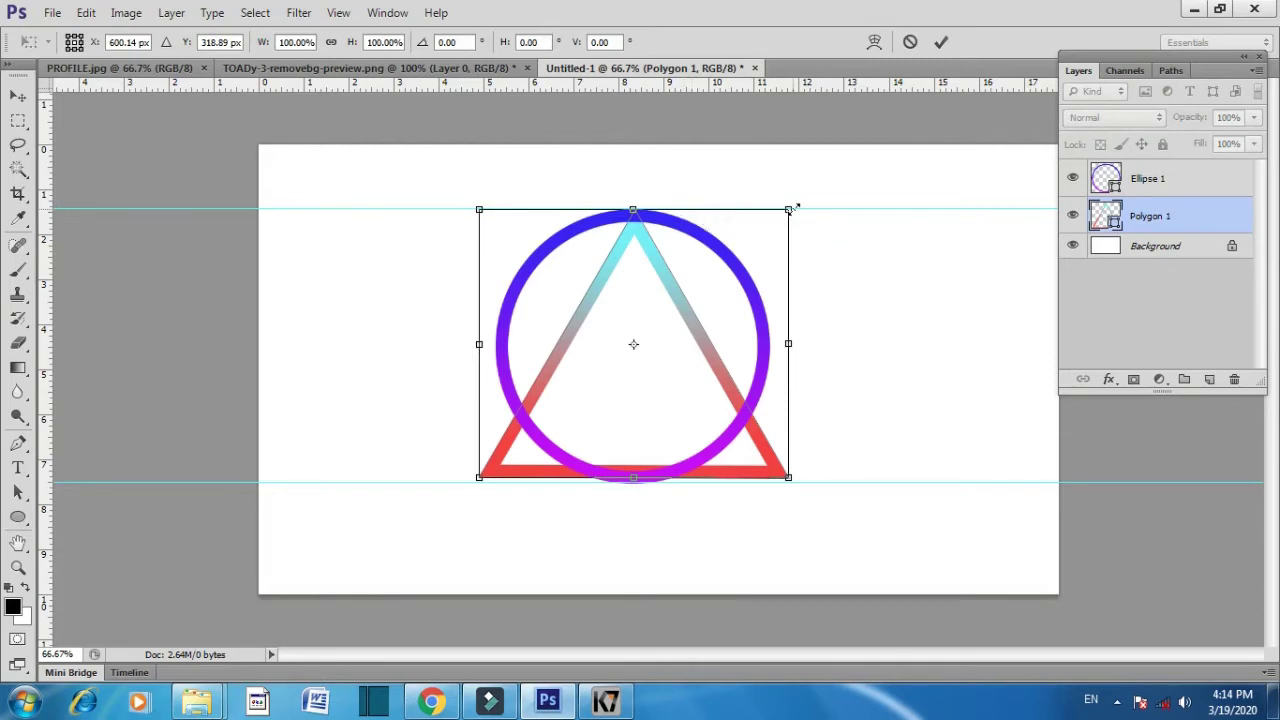
{"action": "left_click_drag", "start_coordinate": [792, 209], "coordinate": [759, 248]}
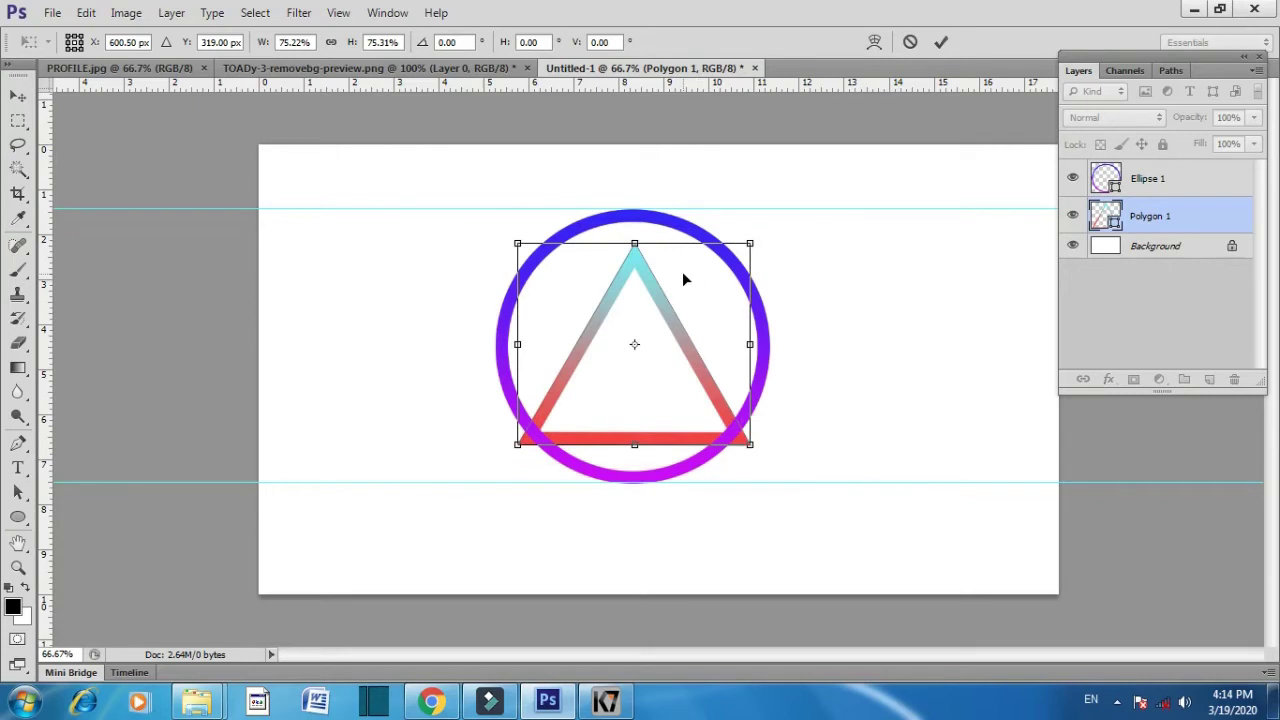
{"action": "right_click", "coordinate": [684, 279]}
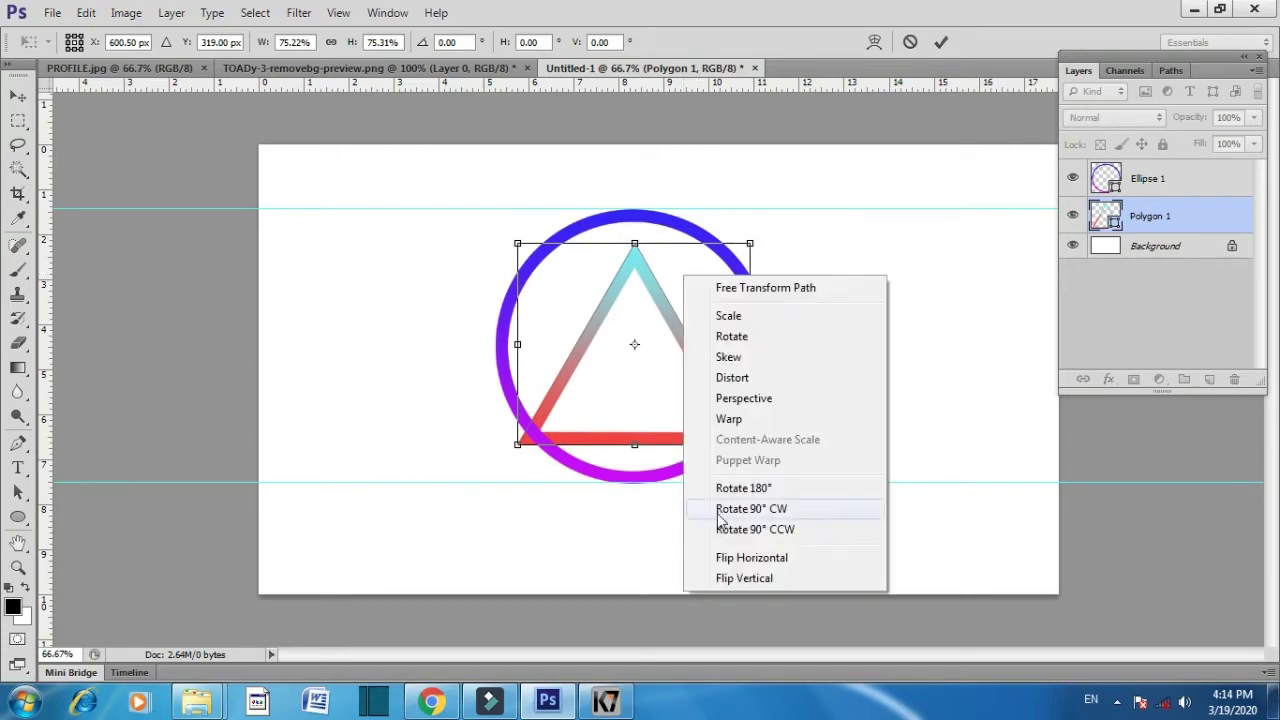
{"action": "left_click", "coordinate": [739, 580]}
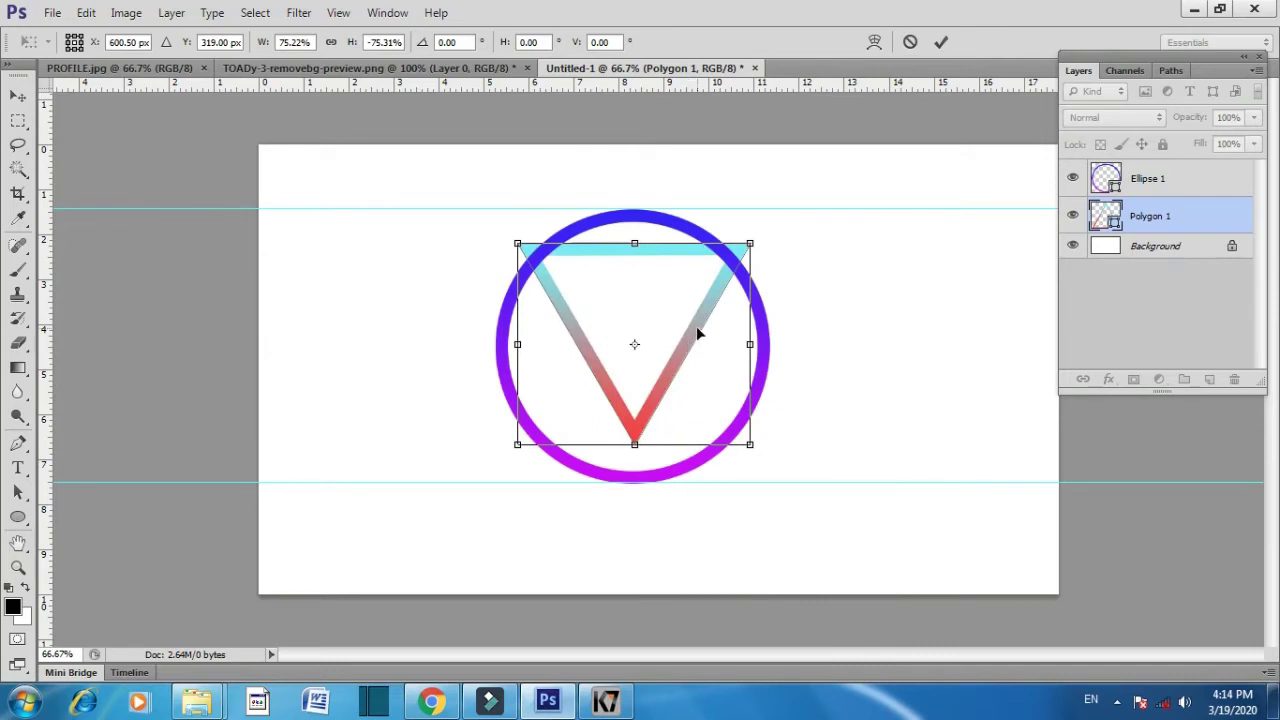
Move the triangle lower inside the circle, narrow it slightly, apply, and fit the canvas on screen
{"action": "key", "text": "Down"}
{"action": "key", "text": "Down"}
{"action": "key", "text": "Down"}
{"action": "key", "text": "Down"}
{"action": "key", "text": "Down"}
{"action": "key", "text": "Down"}
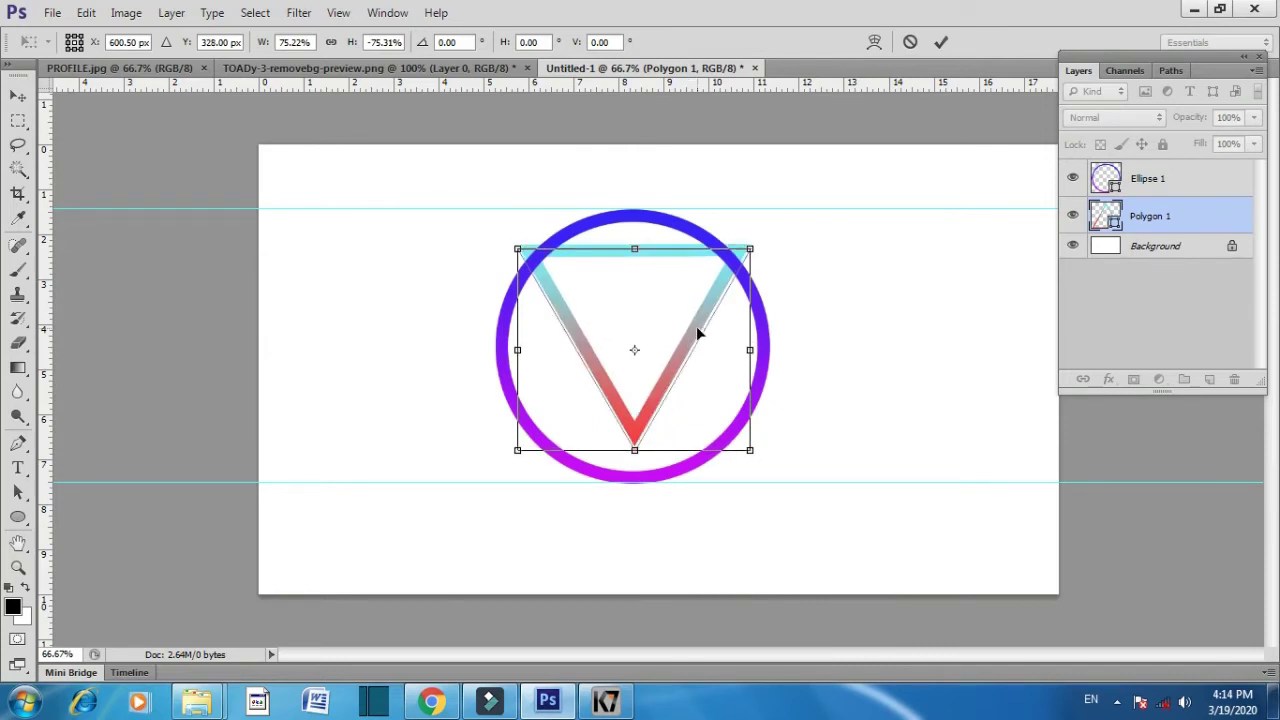
{"action": "key", "text": "shift+Down"}
{"action": "key", "text": "shift+Down"}
{"action": "key", "text": "shift+Down"}
{"action": "key", "text": "Down"}
{"action": "key", "text": "Down"}
{"action": "key", "text": "Down"}
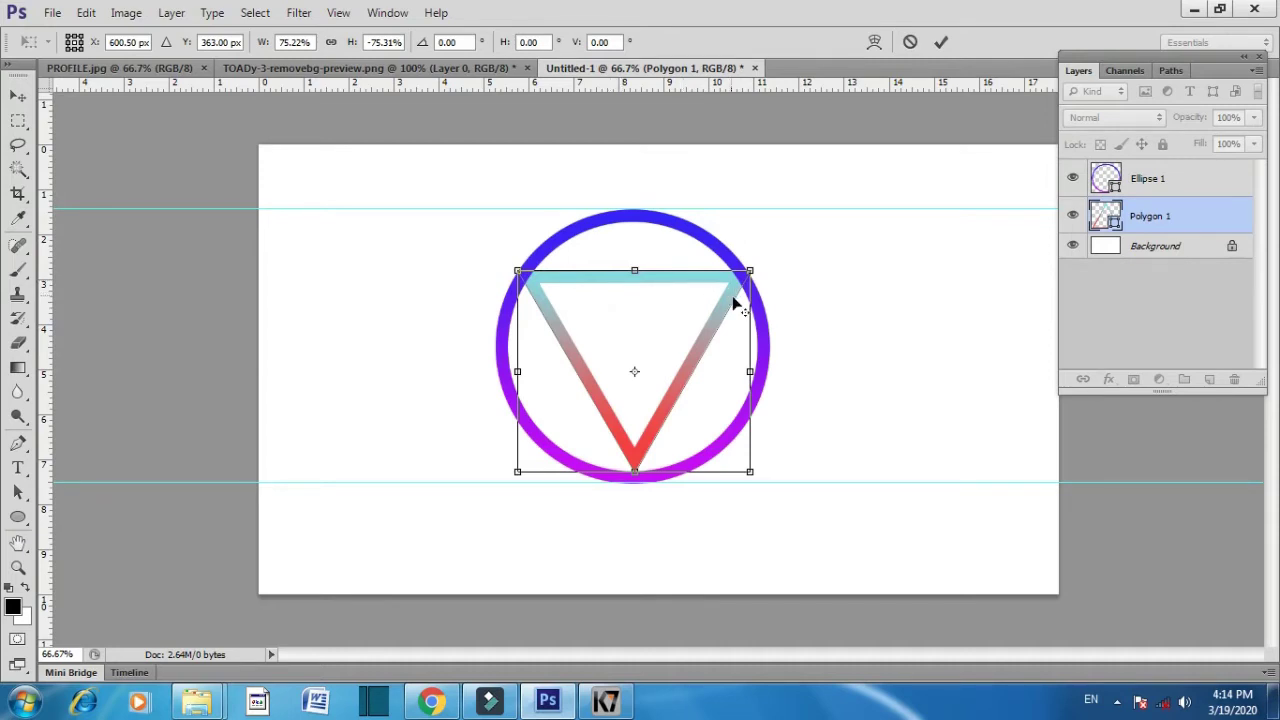
{"action": "left_click", "coordinate": [755, 373]}
{"action": "left_click_drag", "start_coordinate": [755, 373], "coordinate": [730, 372]}
{"action": "key", "text": "Return"}
{"action": "key", "text": "ctrl+0"}
{"action": "key", "text": "m"}
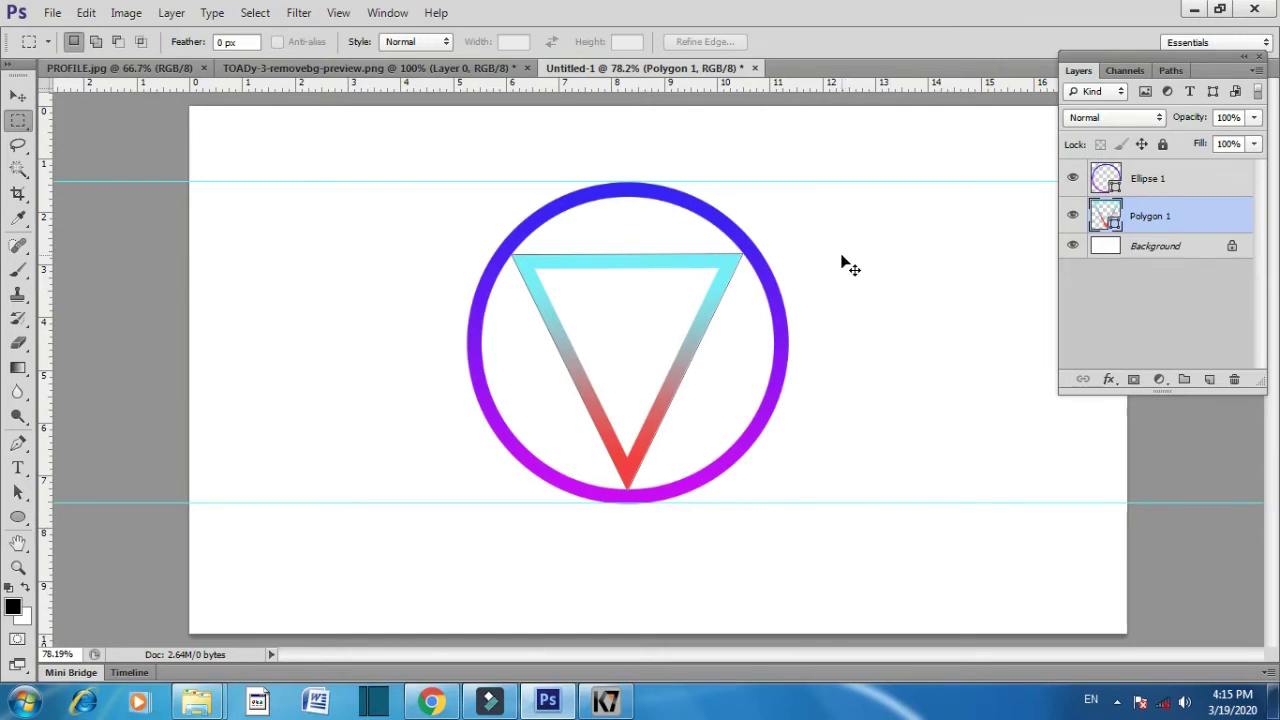
Hide guides, rasterize Ellipse 1 and Polygon 1, and reselect Ellipse 1
{"action": "key", "text": "ctrl+h"}
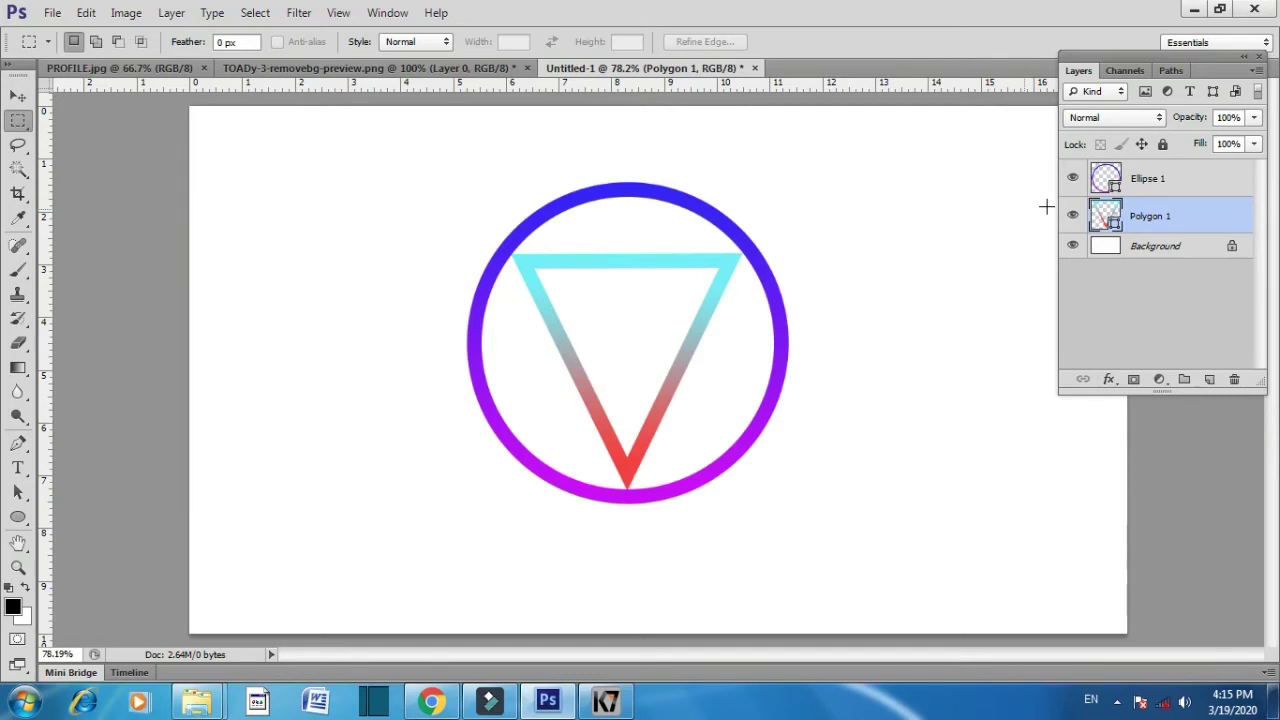
{"action": "left_click", "coordinate": [1160, 179]}
{"action": "right_click", "coordinate": [1160, 179]}
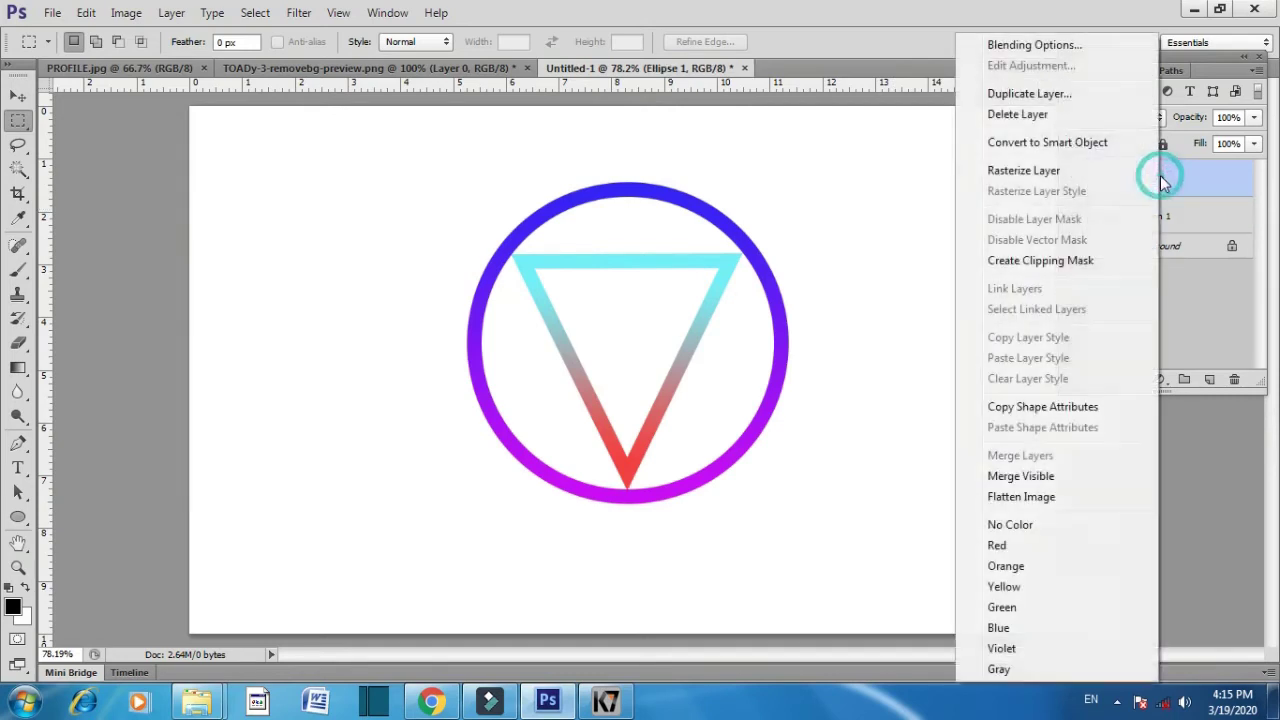
{"action": "left_click", "coordinate": [1023, 170]}
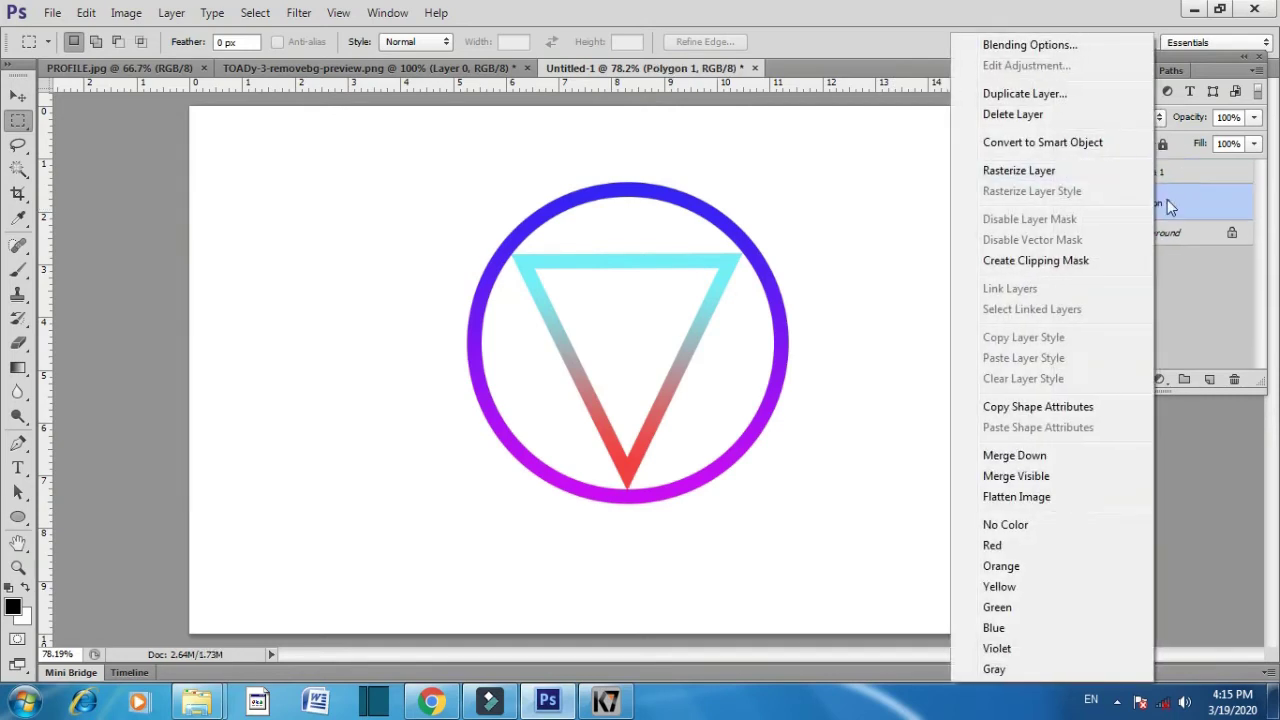
{"action": "left_click", "coordinate": [1150, 203]}
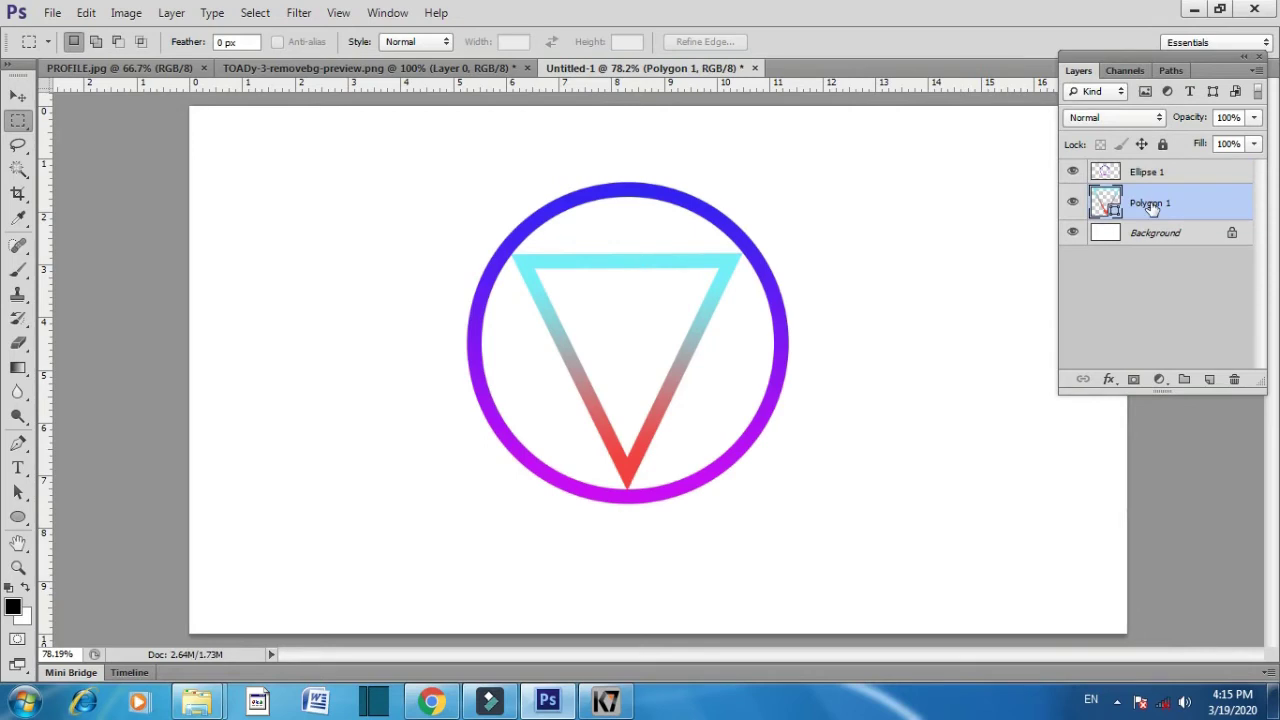
{"action": "right_click", "coordinate": [1150, 205]}
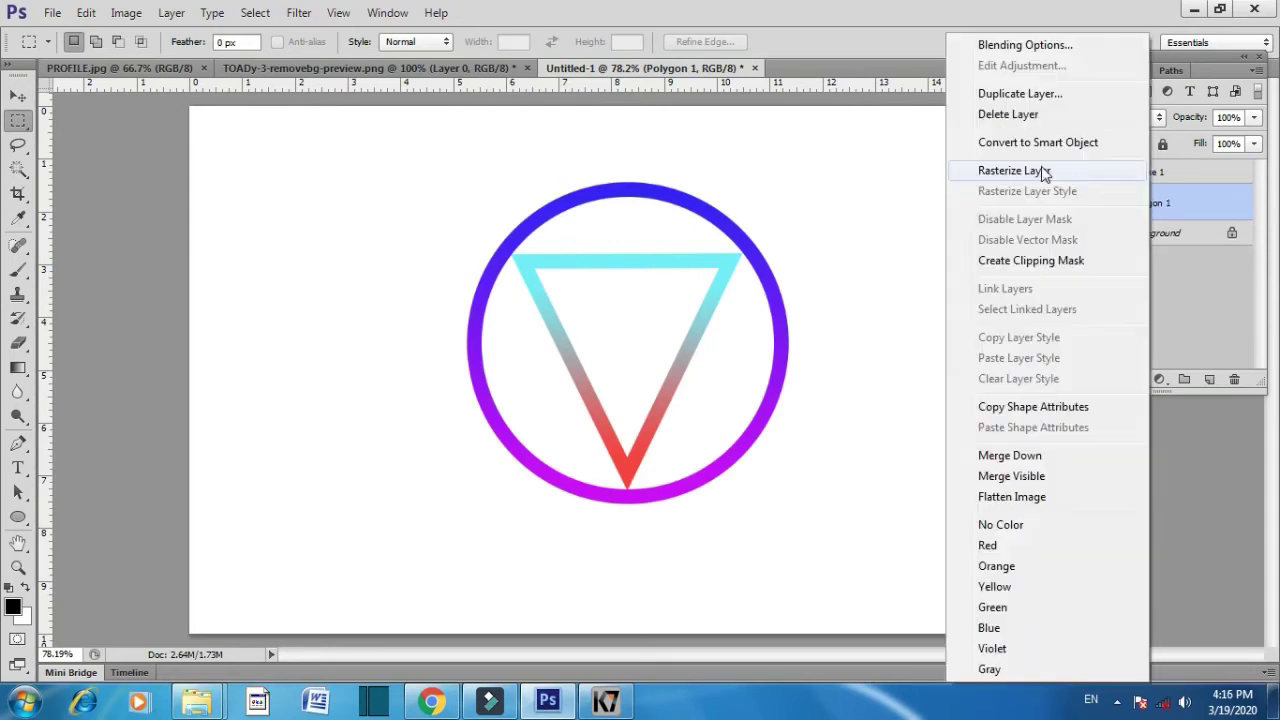
{"action": "left_click", "coordinate": [1040, 172]}
{"action": "left_click", "coordinate": [1148, 174]}
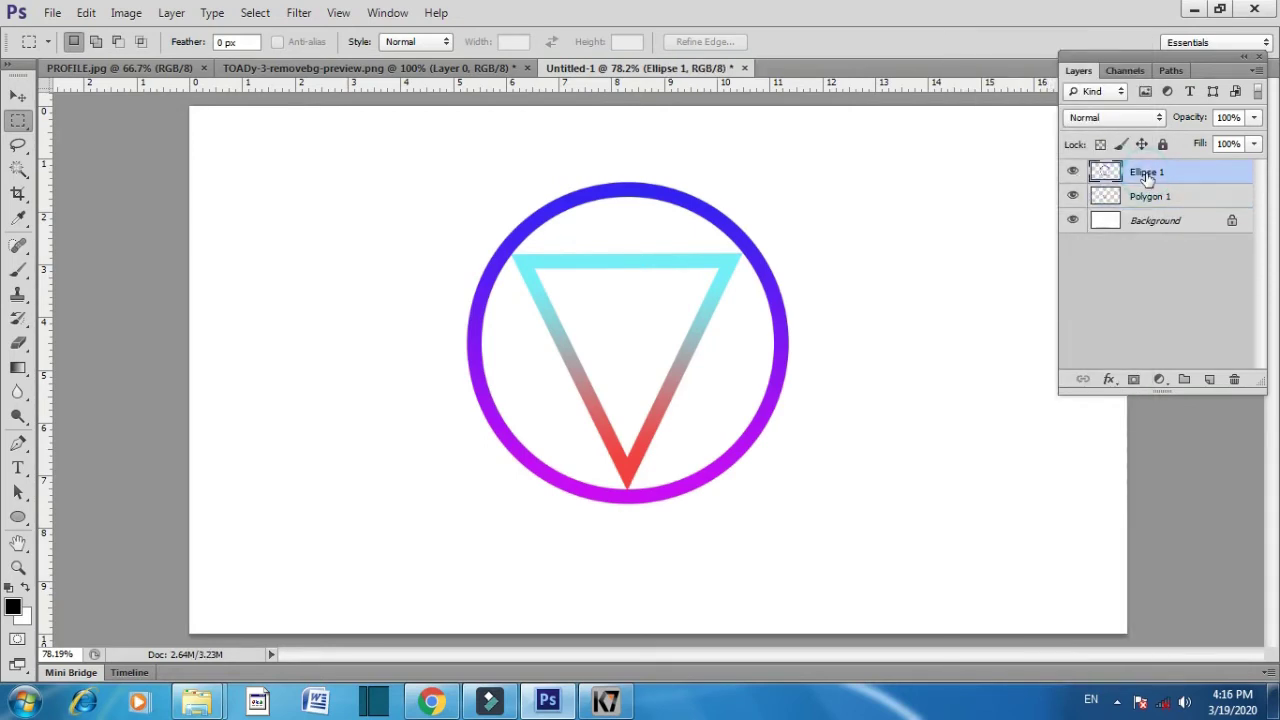
Add an Outer Bevel to Ellipse 1: Smooth technique, depth 200%, size 5
{"action": "right_click", "coordinate": [1148, 177]}
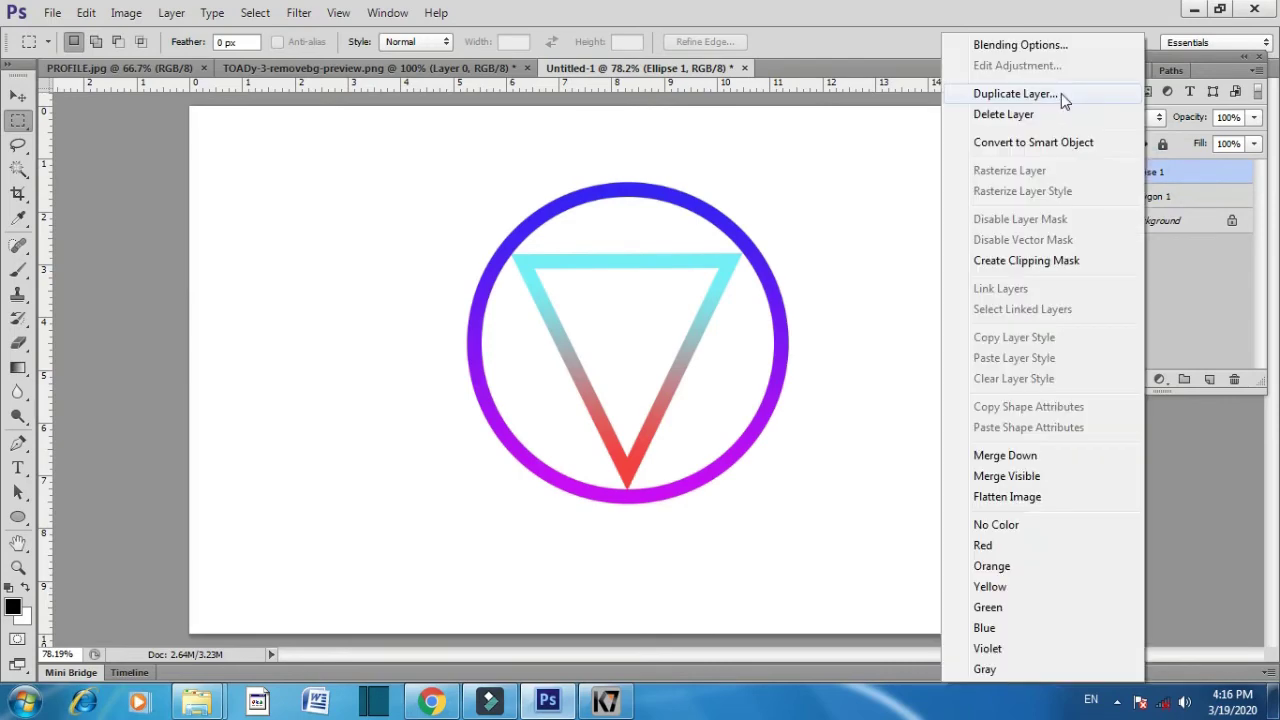
{"action": "left_click", "coordinate": [1040, 44]}
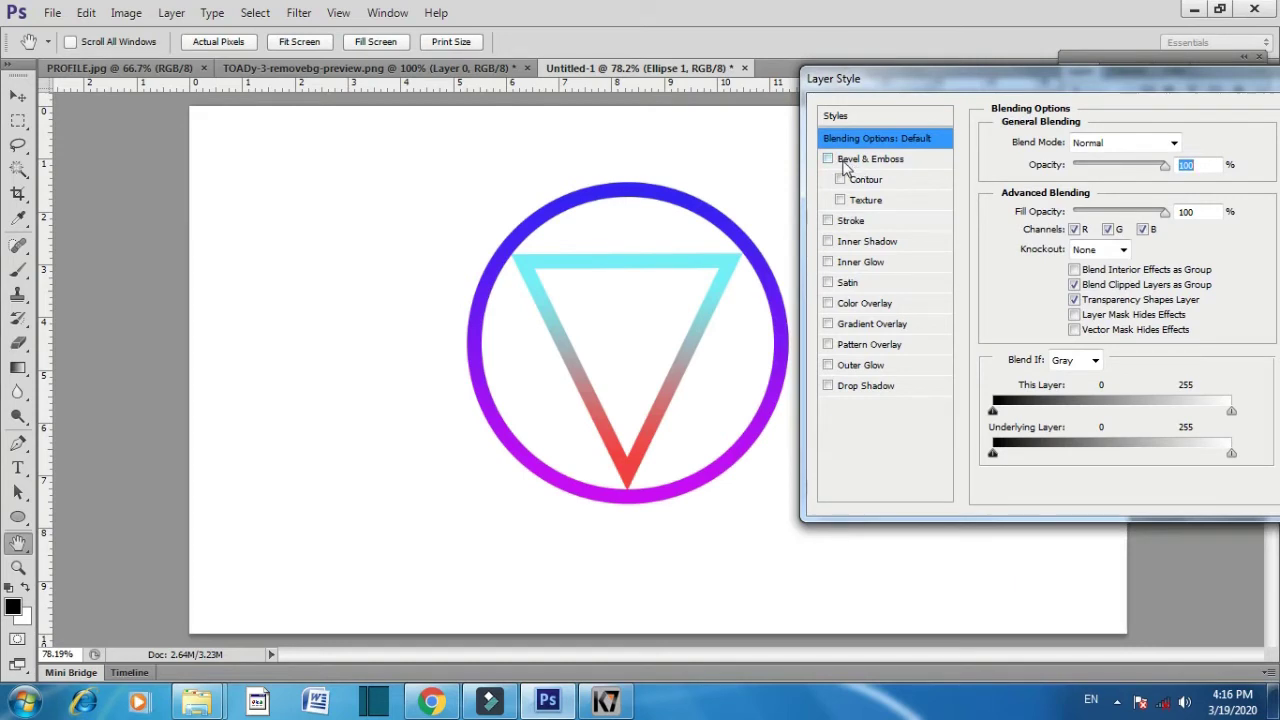
{"action": "left_click", "coordinate": [828, 160]}
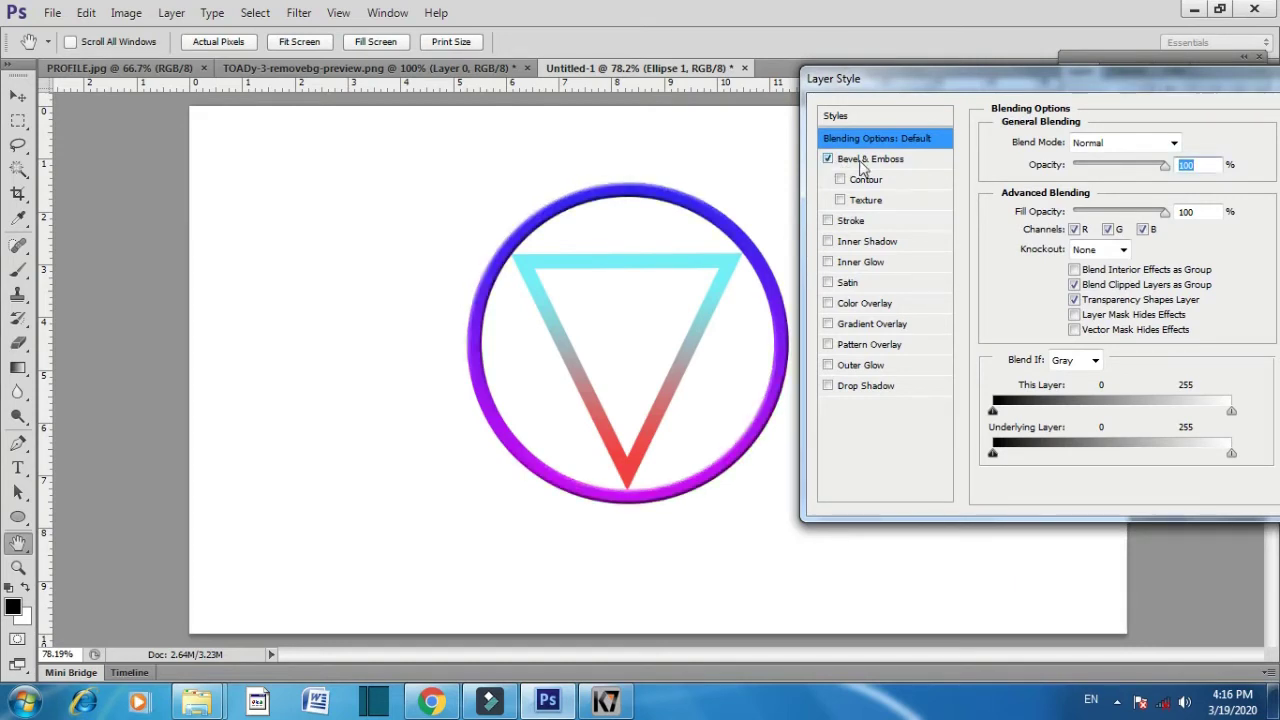
{"action": "left_click", "coordinate": [860, 162]}
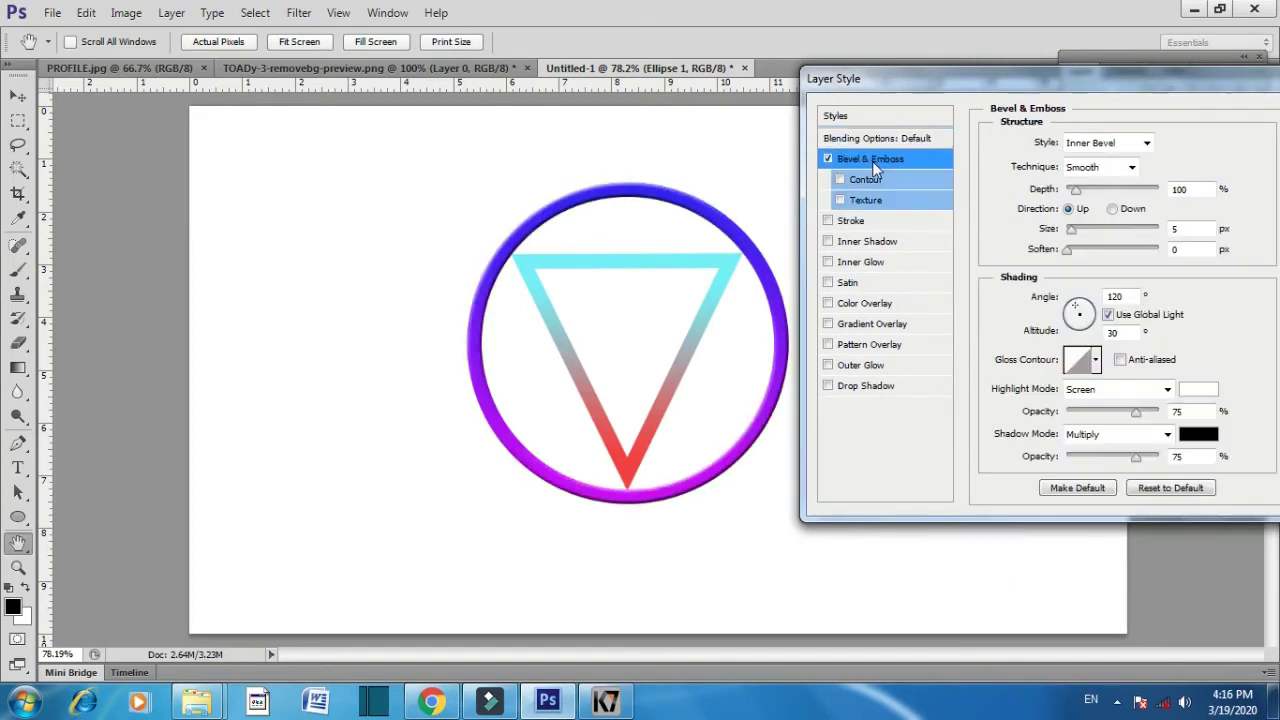
{"action": "left_click", "coordinate": [1085, 145]}
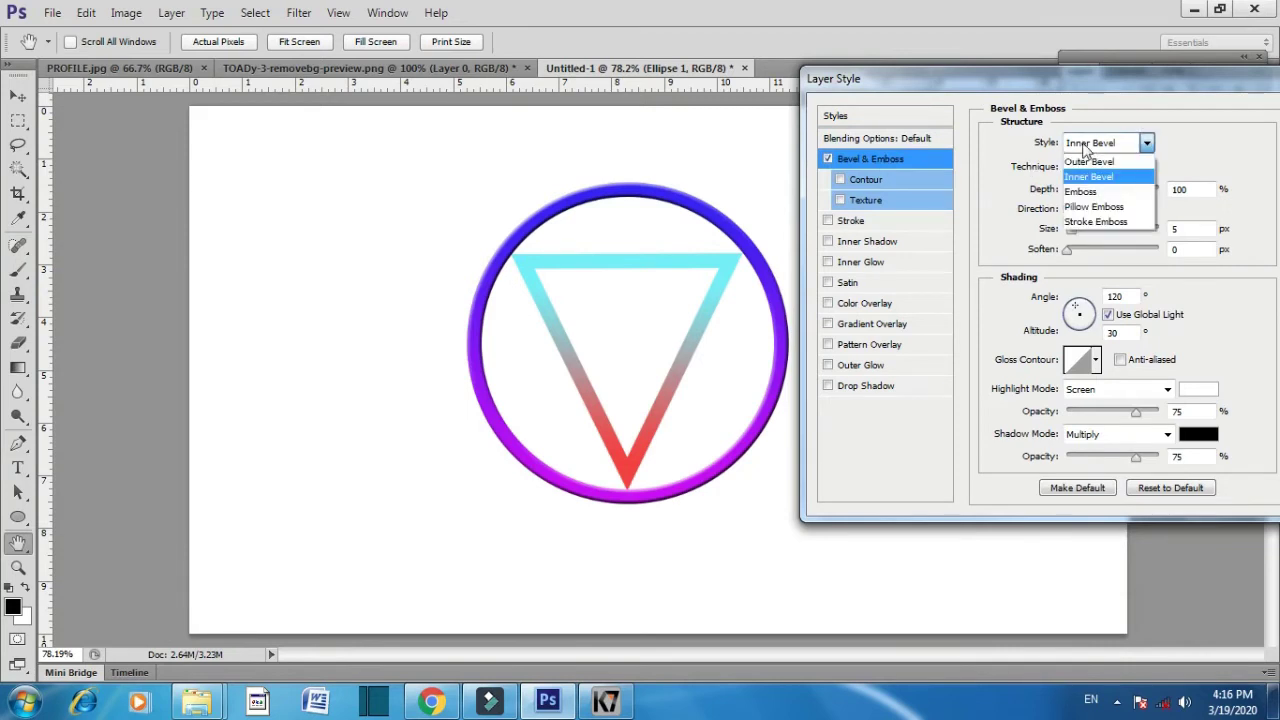
{"action": "left_click", "coordinate": [1085, 162]}
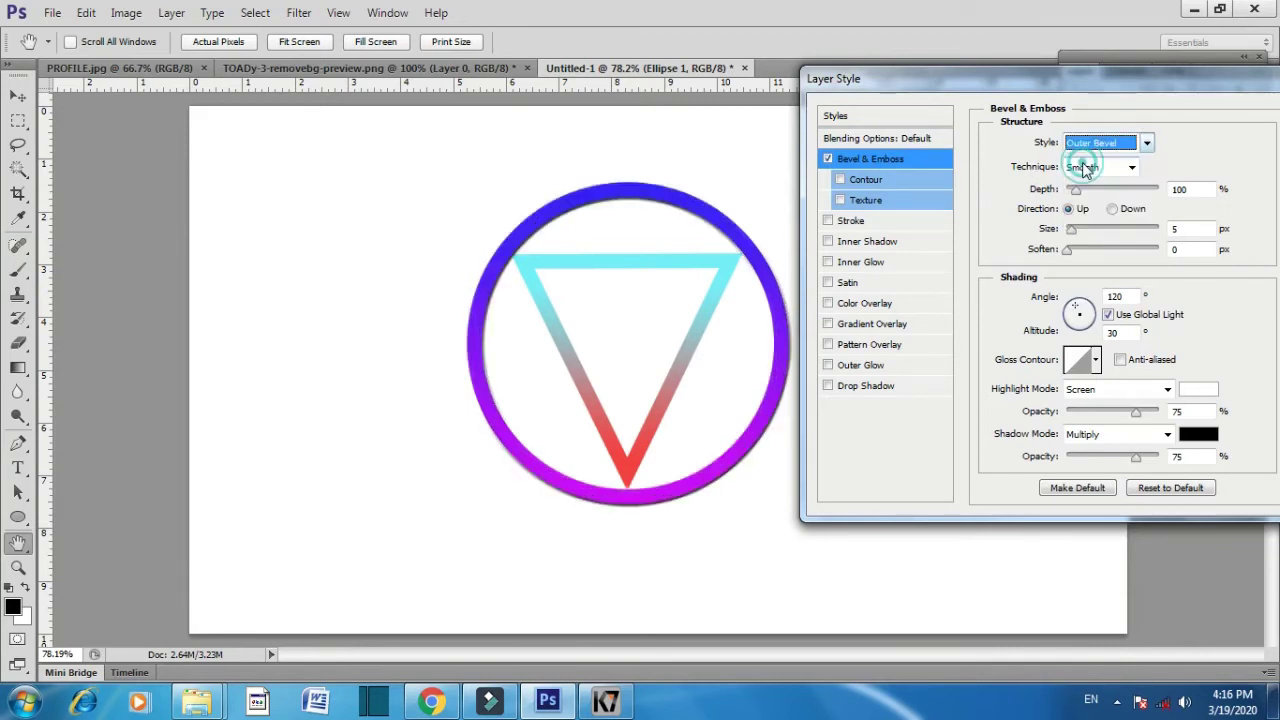
{"action": "left_click", "coordinate": [1090, 167]}
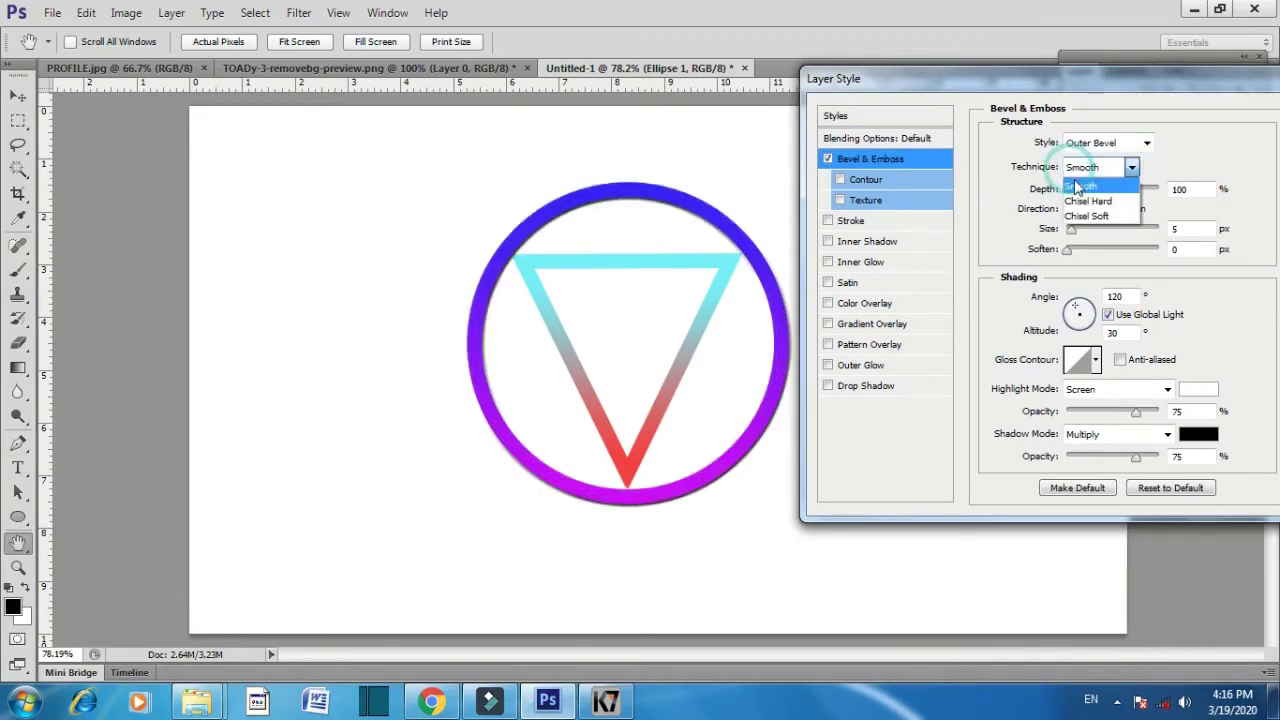
{"action": "left_click", "coordinate": [1079, 188]}
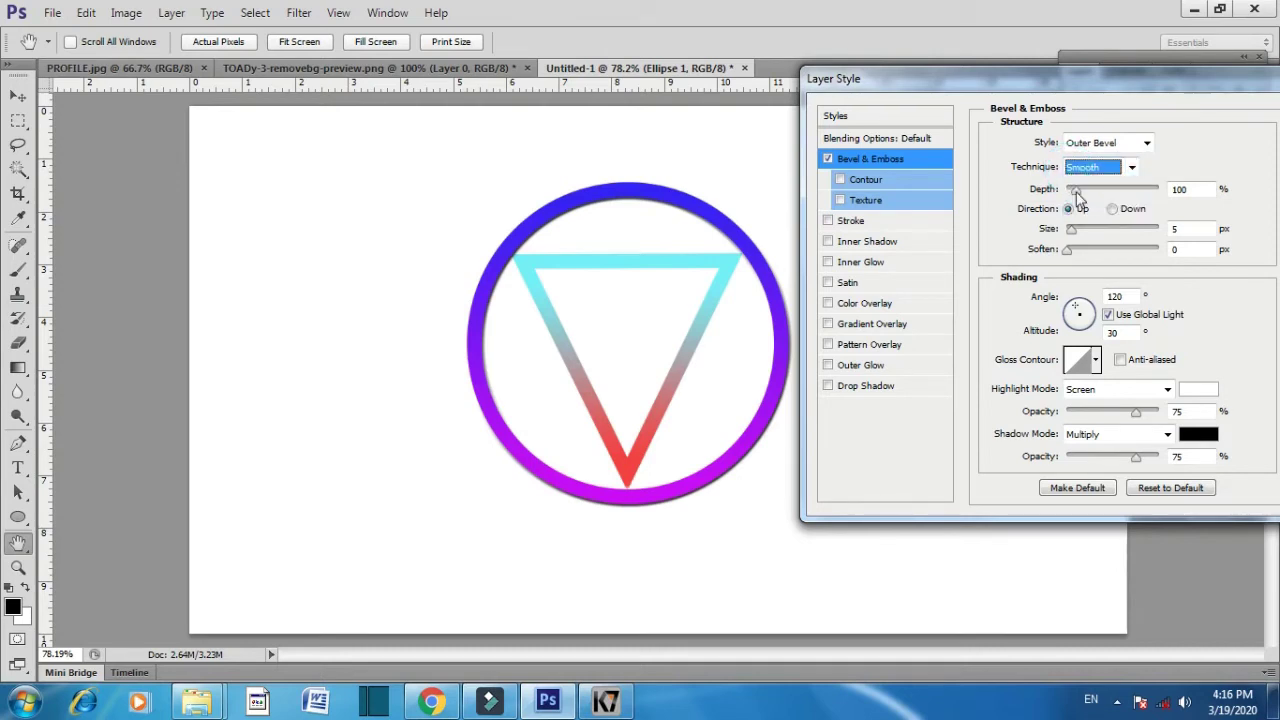
{"action": "left_click", "coordinate": [1079, 194]}
{"action": "type", "text": "200"}
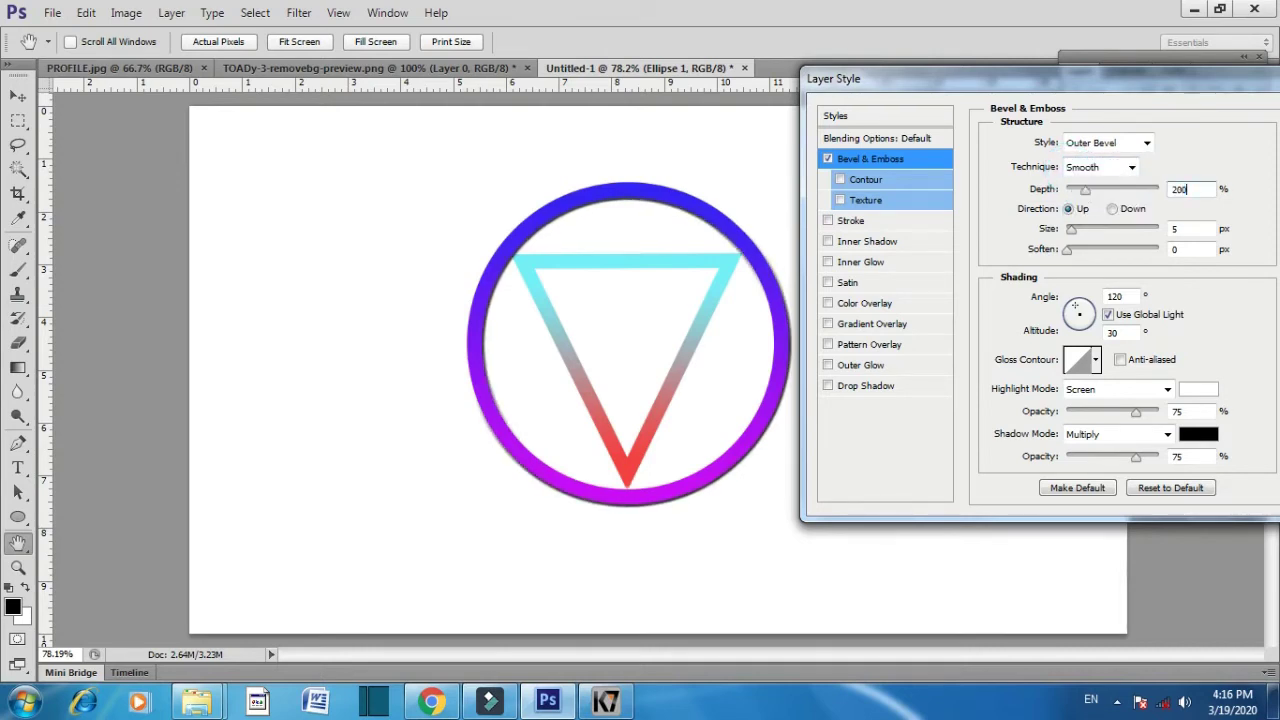
{"action": "left_click", "coordinate": [1069, 229]}
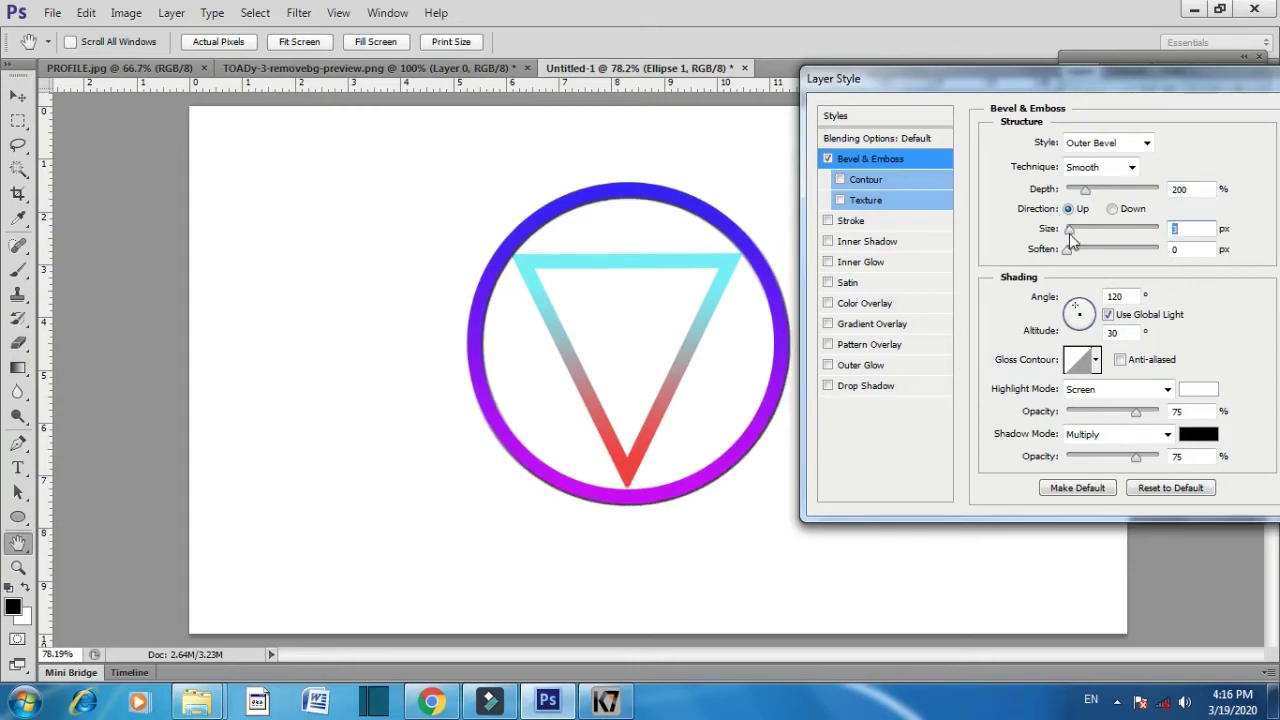
{"action": "type", "text": "5"}
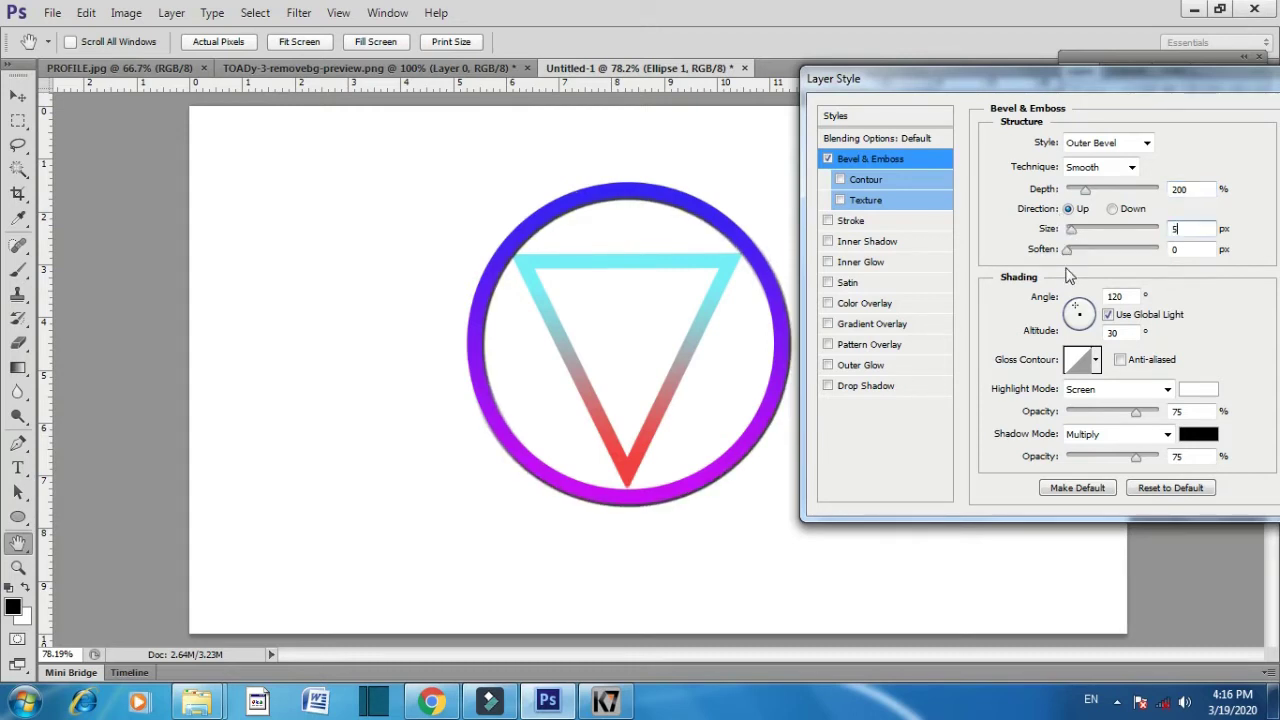
Add a drop shadow with 100% opacity, 3% spread and size 4, then confirm
{"action": "left_click", "coordinate": [829, 387]}
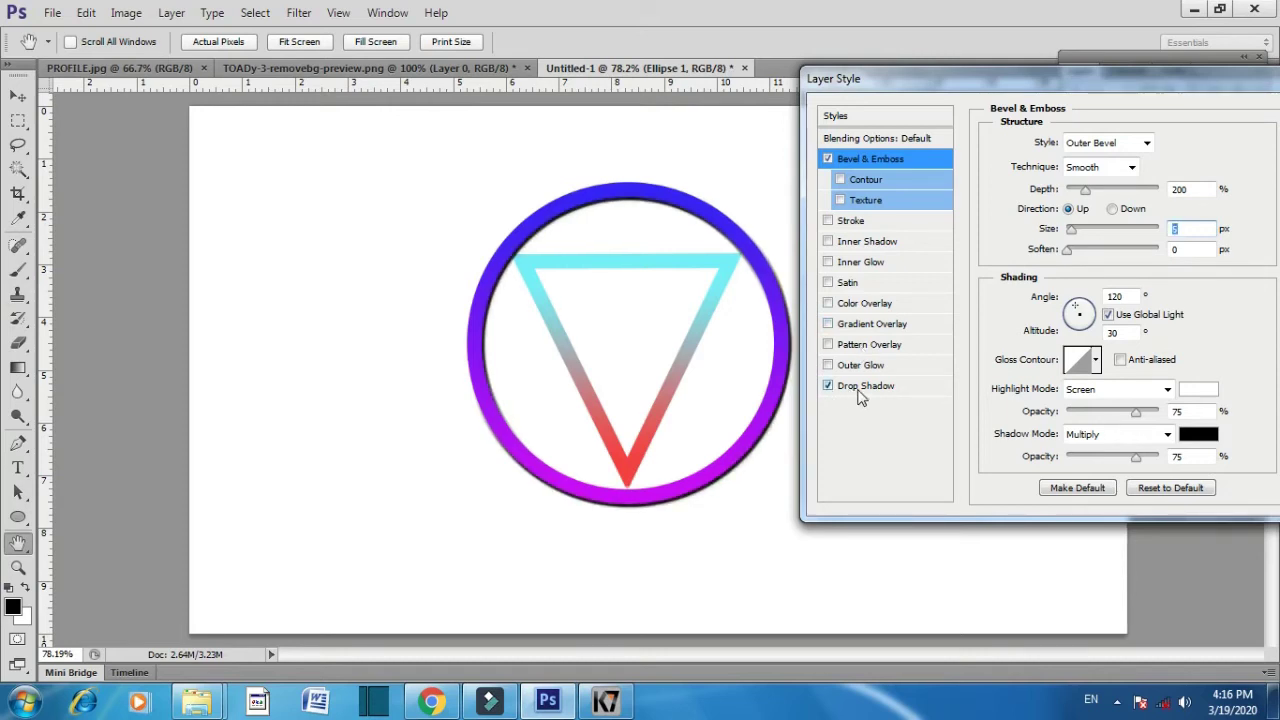
{"action": "left_click", "coordinate": [852, 390]}
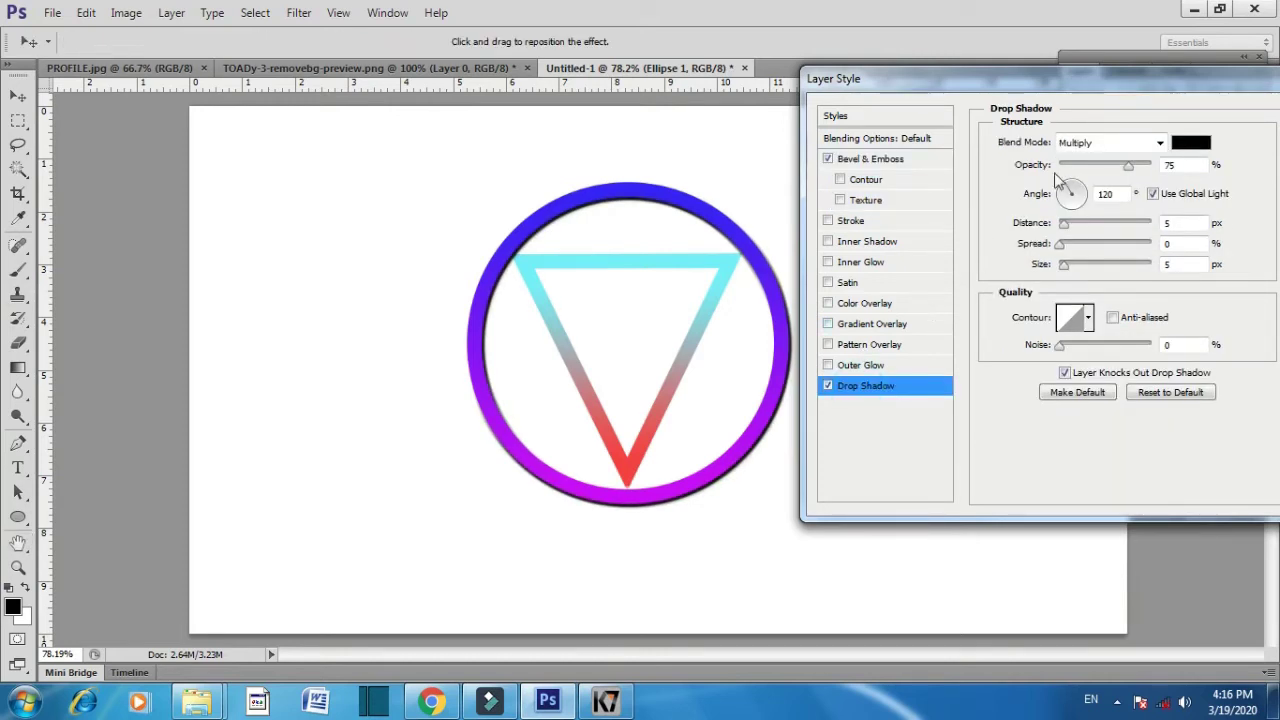
{"action": "left_click_drag", "start_coordinate": [1130, 166], "coordinate": [1158, 166]}
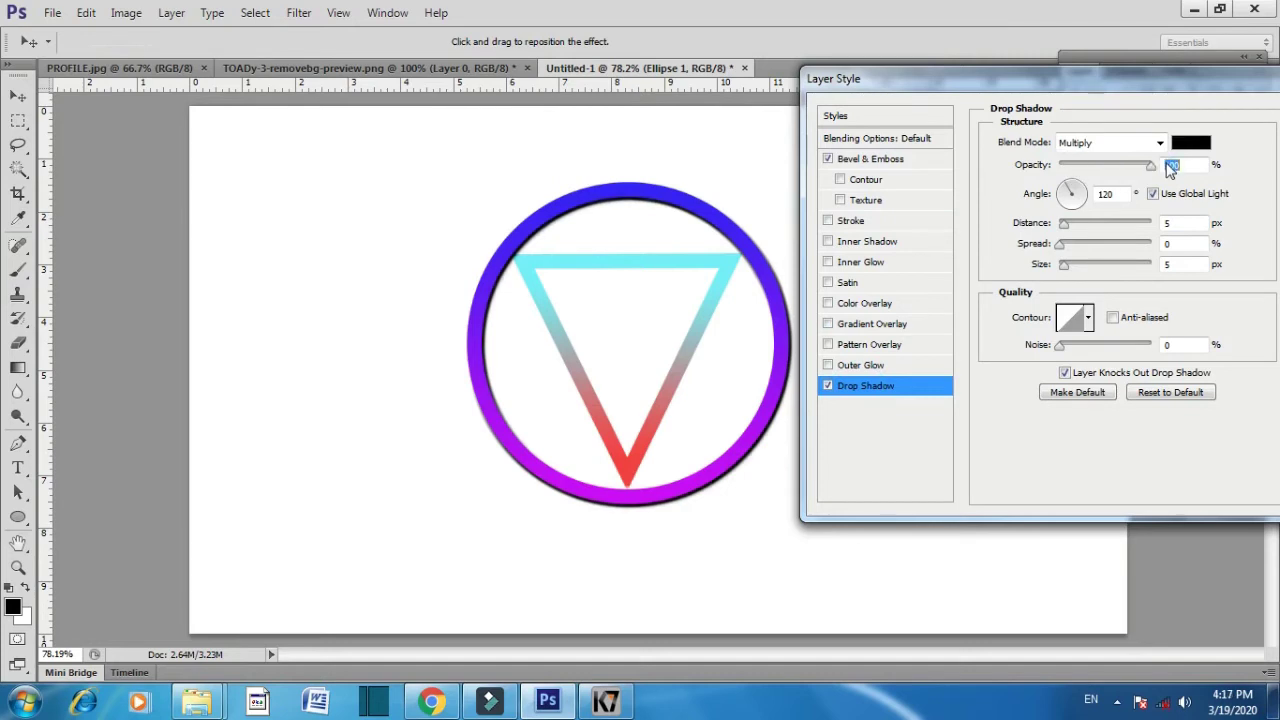
{"action": "left_click", "coordinate": [1066, 228]}
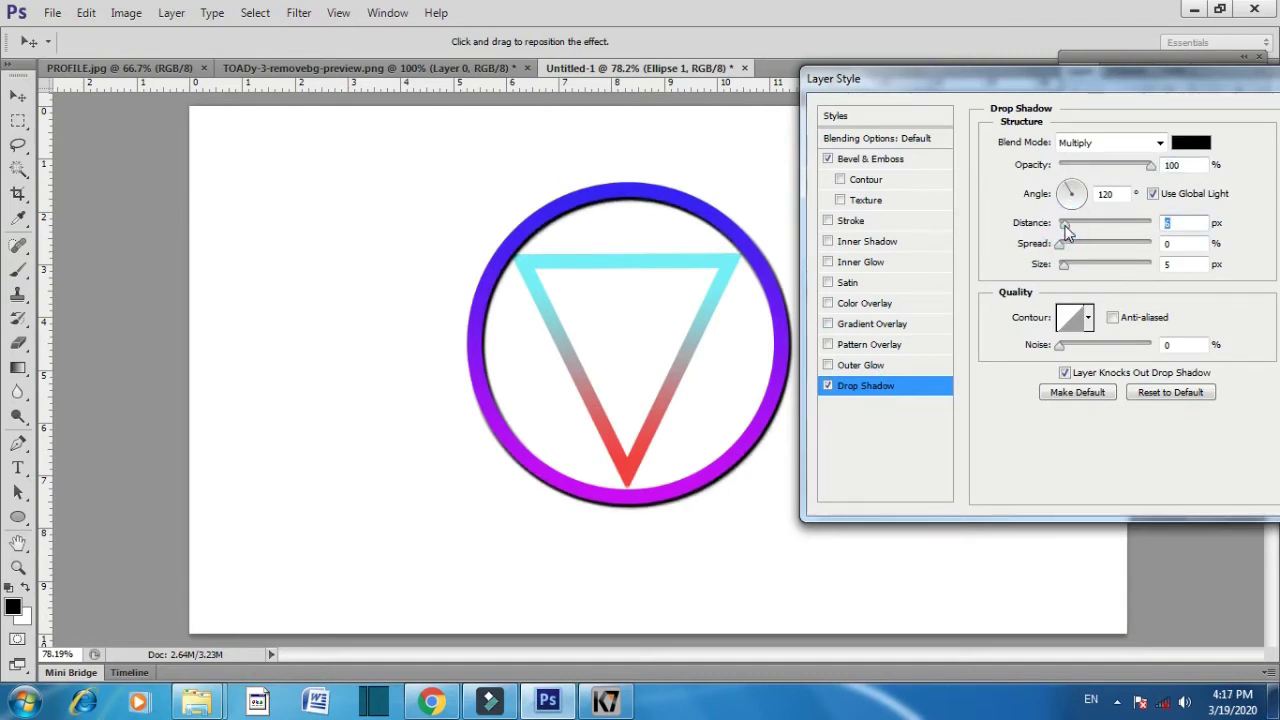
{"action": "left_click", "coordinate": [1062, 244]}
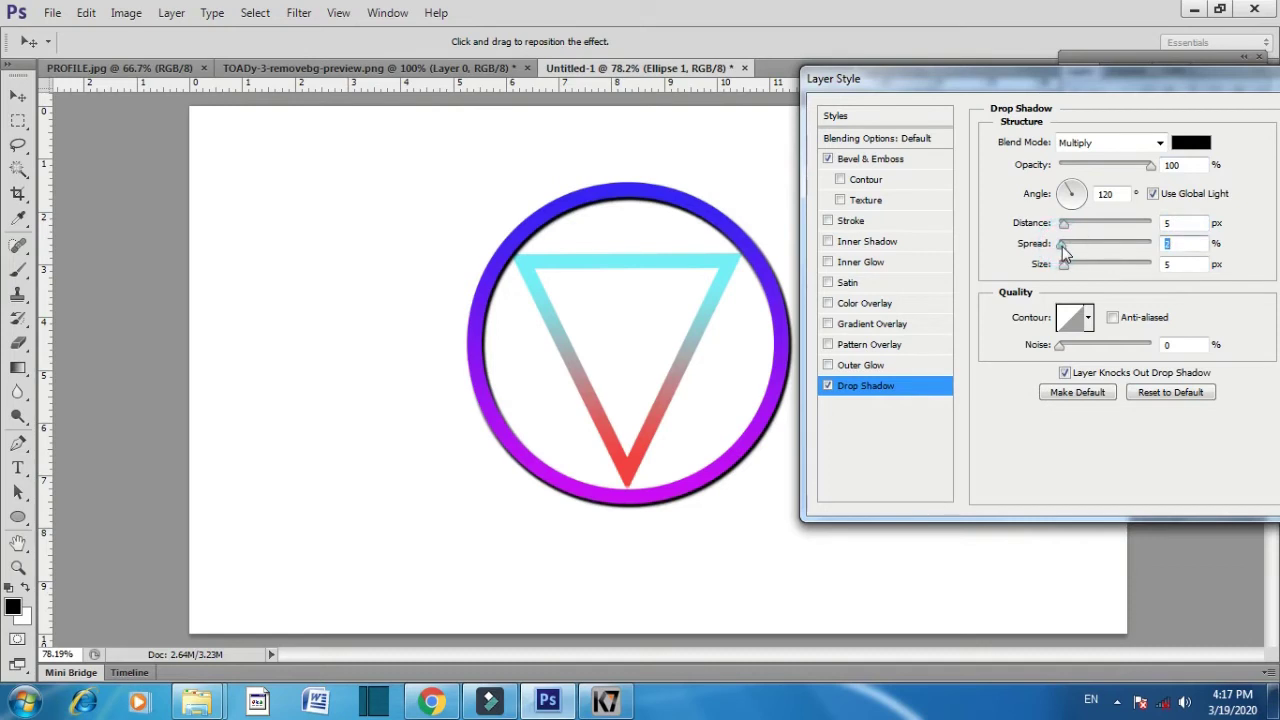
{"action": "left_click", "coordinate": [1066, 264]}
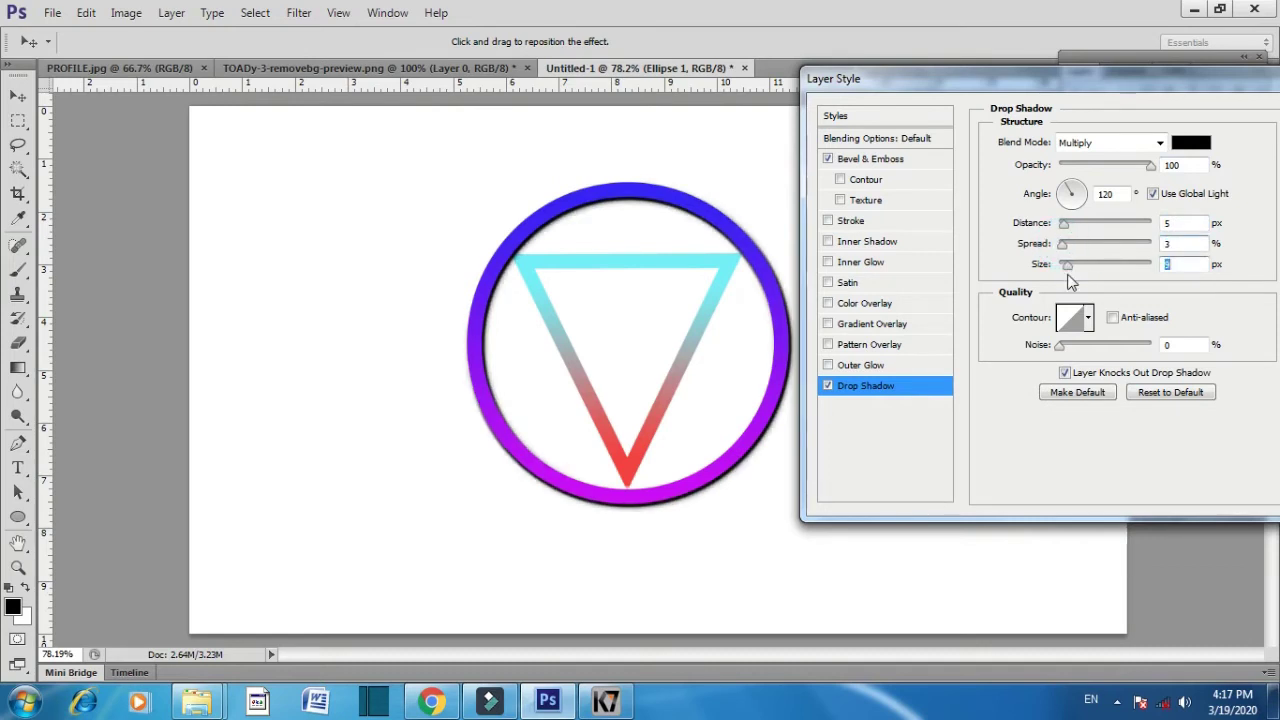
{"action": "type", "text": "4"}
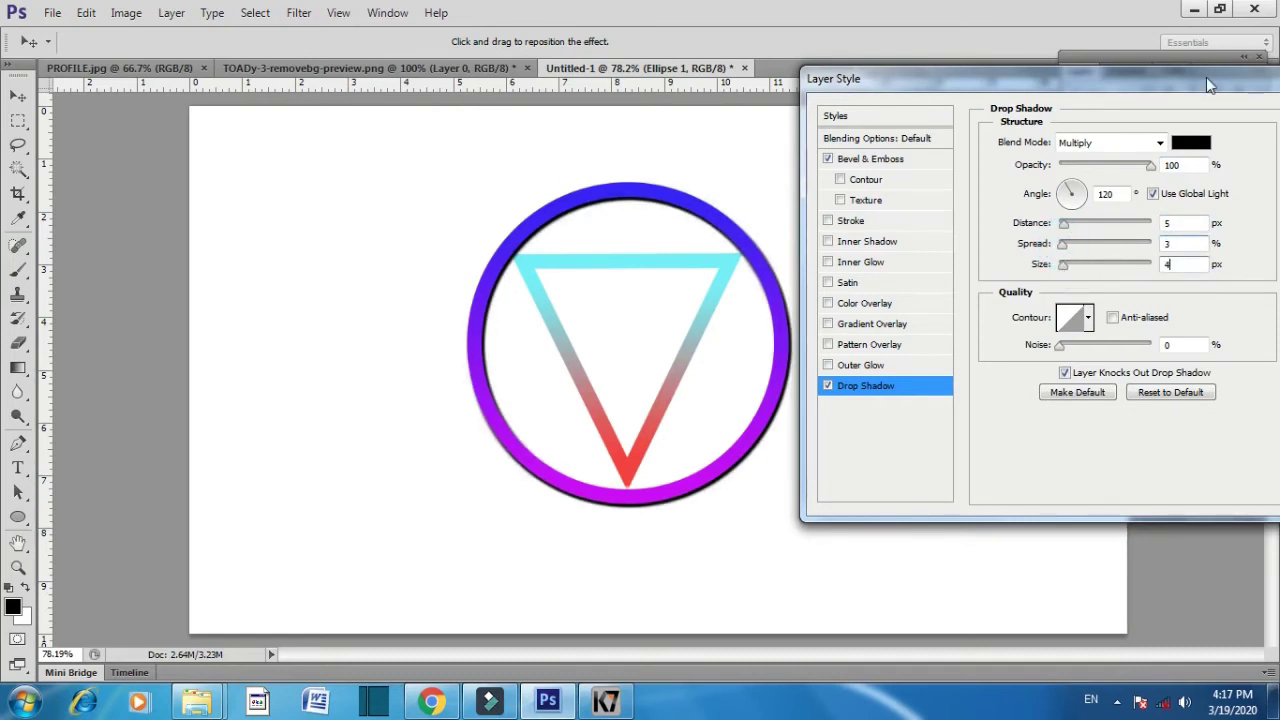
{"action": "left_click_drag", "start_coordinate": [1206, 77], "coordinate": [1058, 79]}
{"action": "left_click", "coordinate": [1194, 118]}
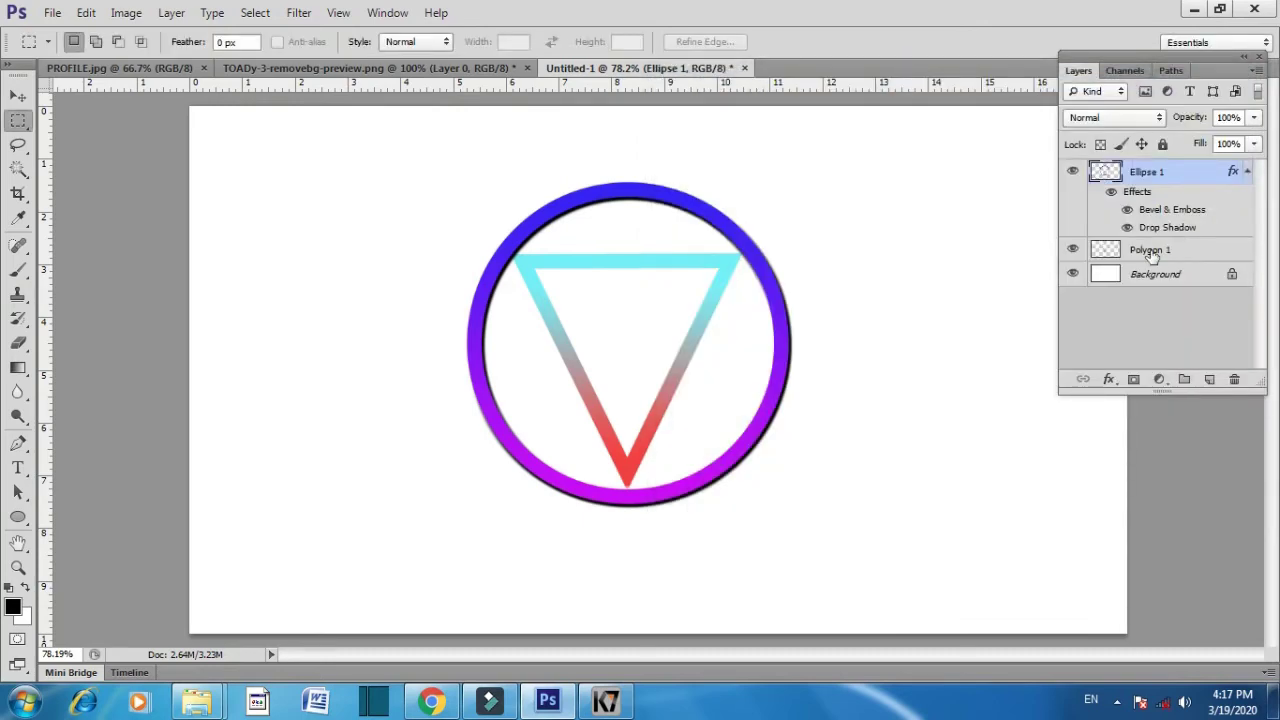
Give Polygon 1 an Outer Bevel with 150% depth and adjusted size
{"action": "left_click", "coordinate": [1148, 253]}
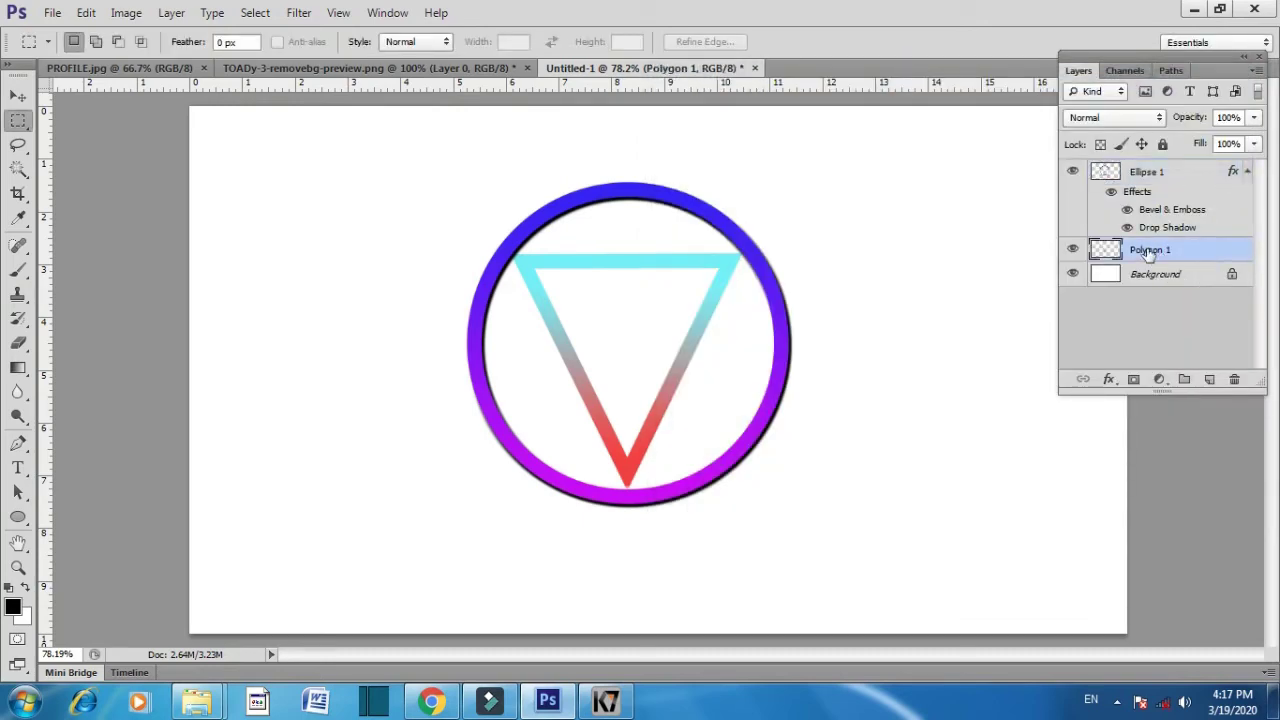
{"action": "right_click", "coordinate": [1148, 253]}
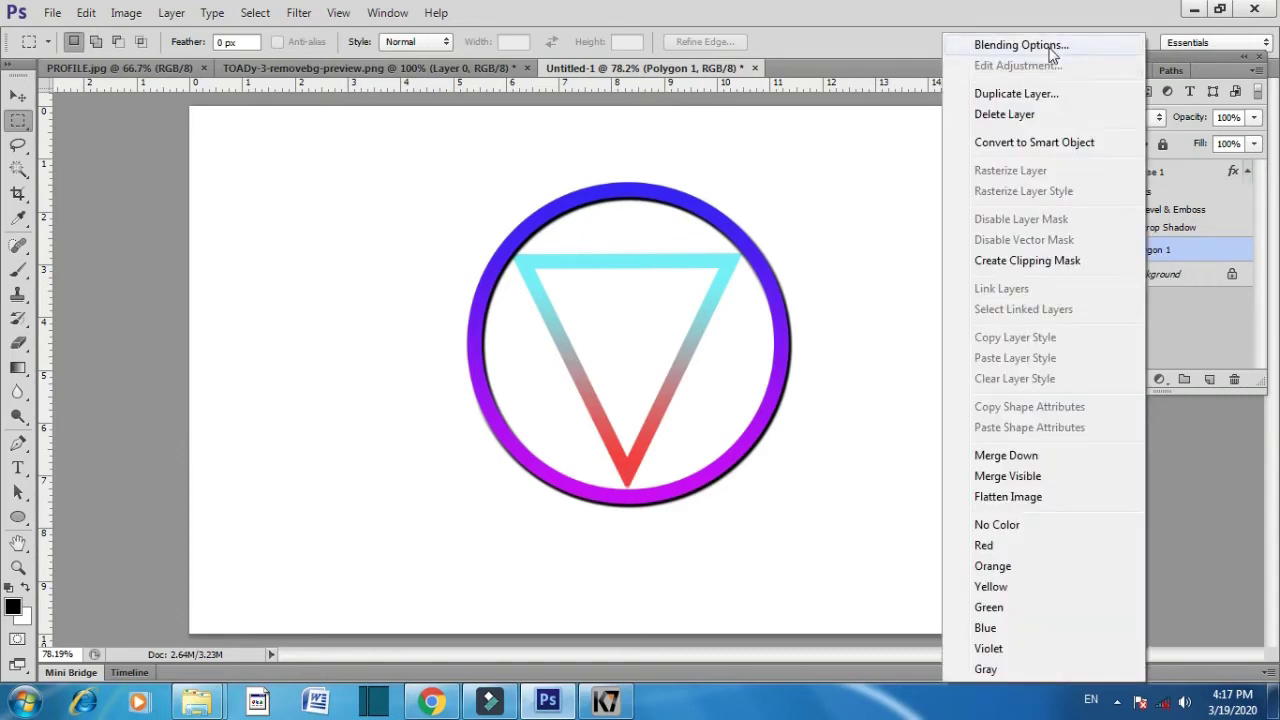
{"action": "left_click", "coordinate": [1050, 50]}
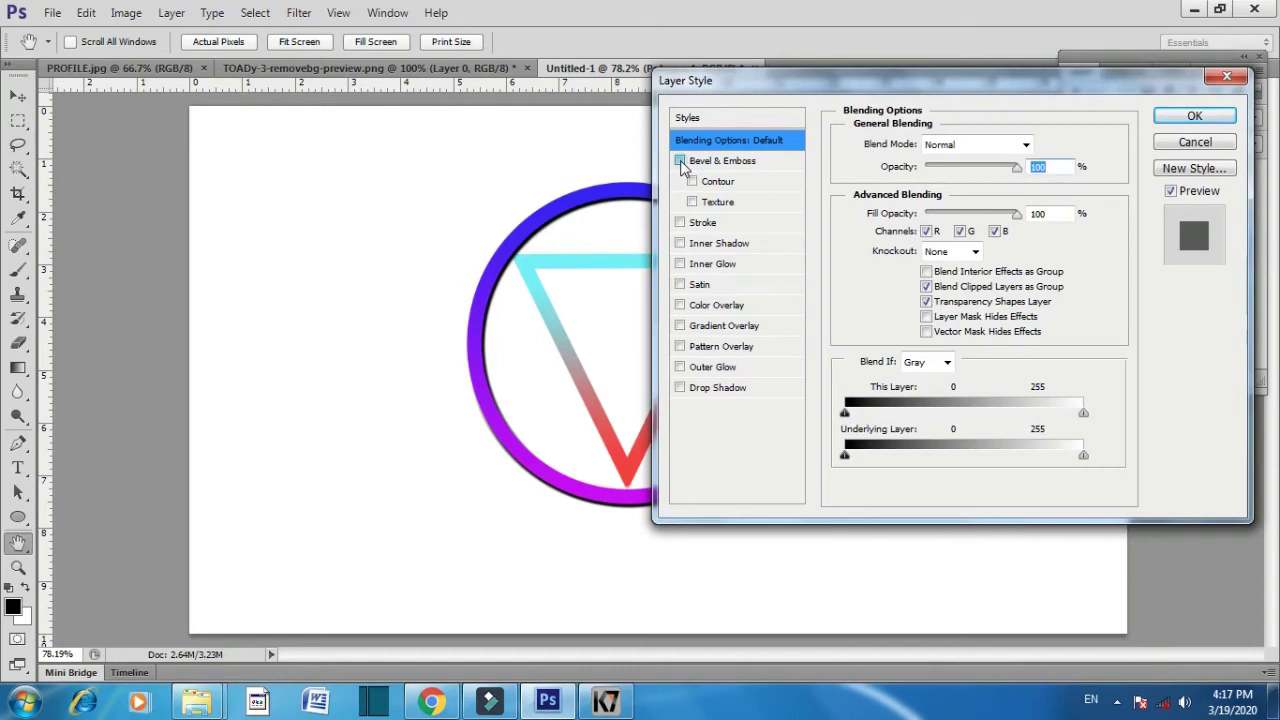
{"action": "left_click", "coordinate": [680, 161]}
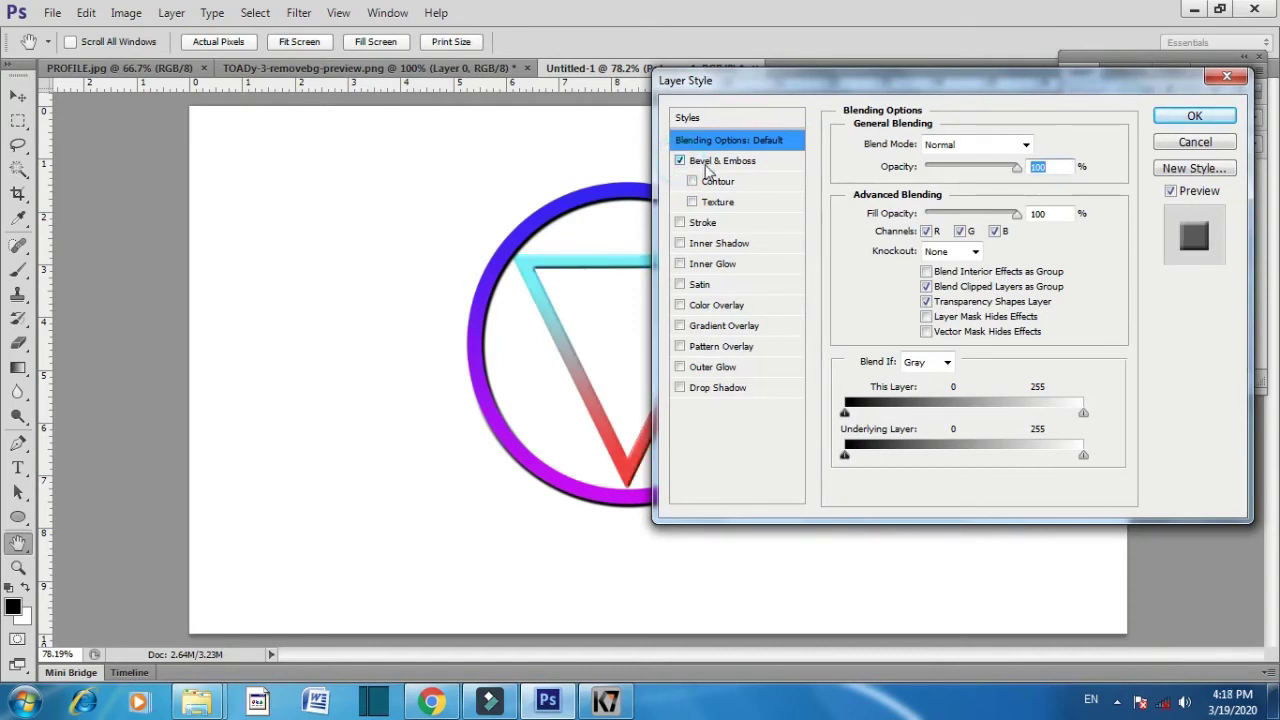
{"action": "left_click", "coordinate": [710, 162]}
{"action": "left_click_drag", "start_coordinate": [785, 83], "coordinate": [916, 68]}
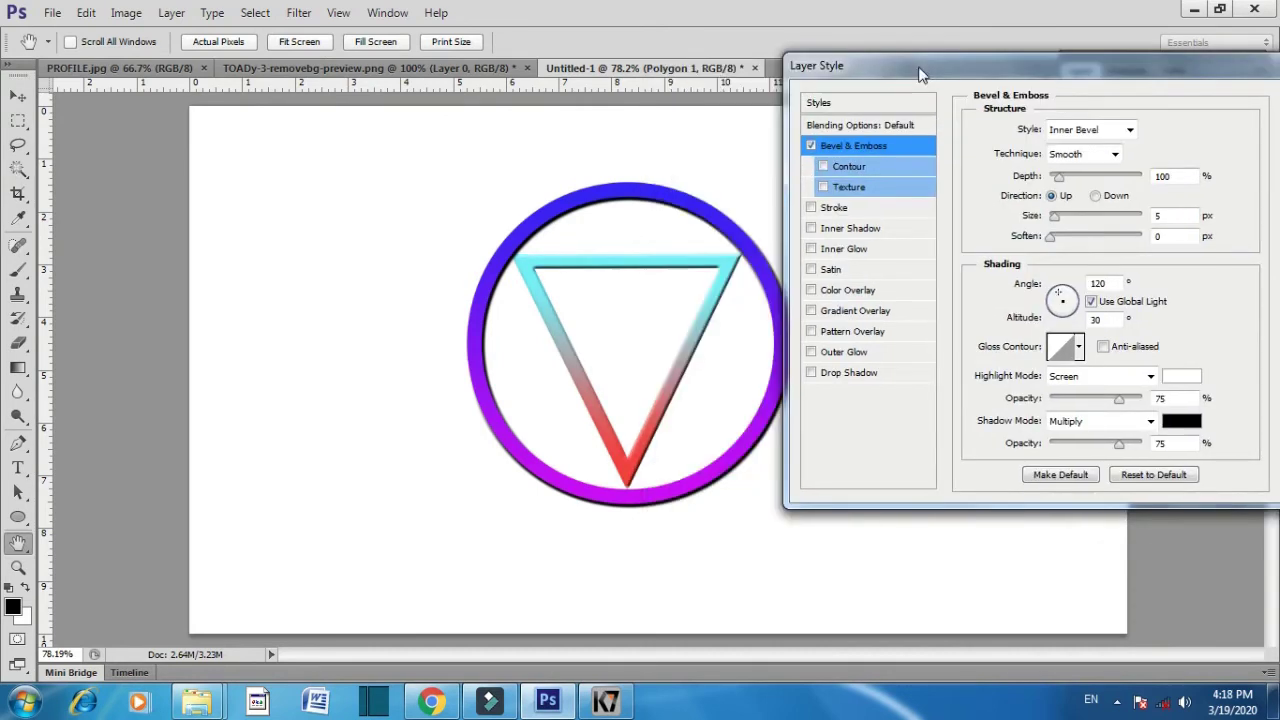
{"action": "left_click", "coordinate": [1066, 132]}
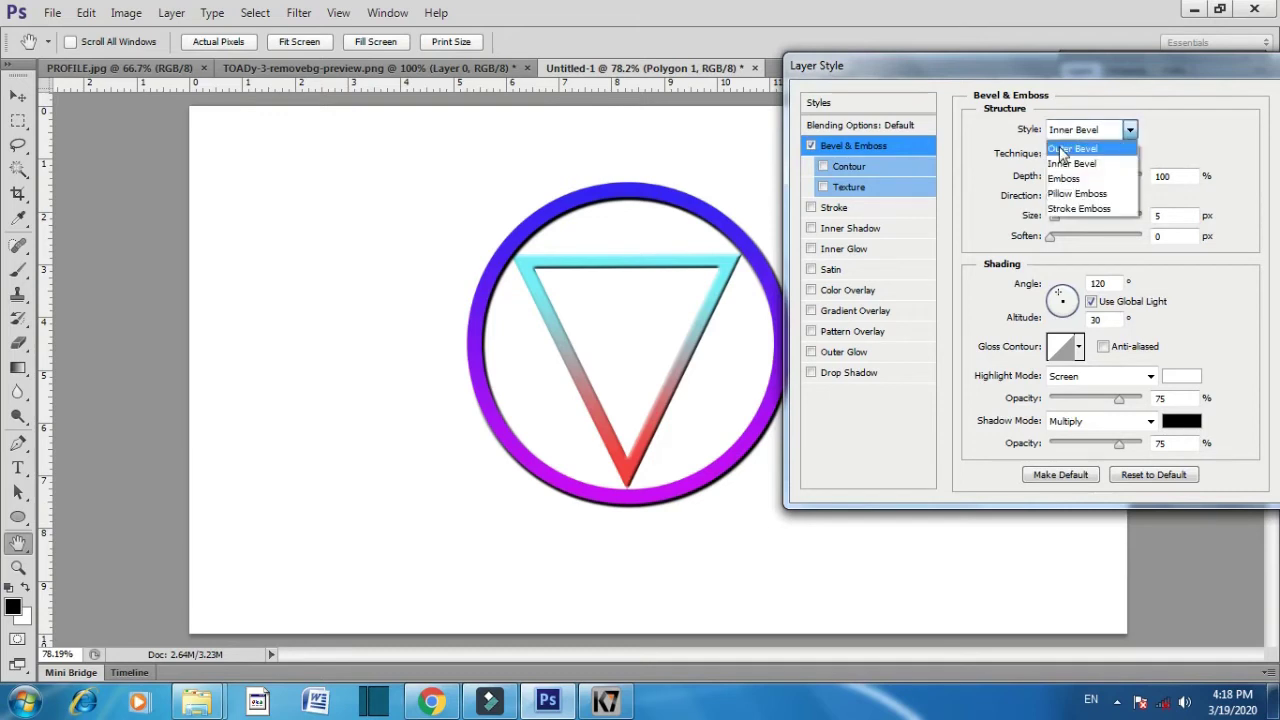
{"action": "left_click", "coordinate": [1062, 150]}
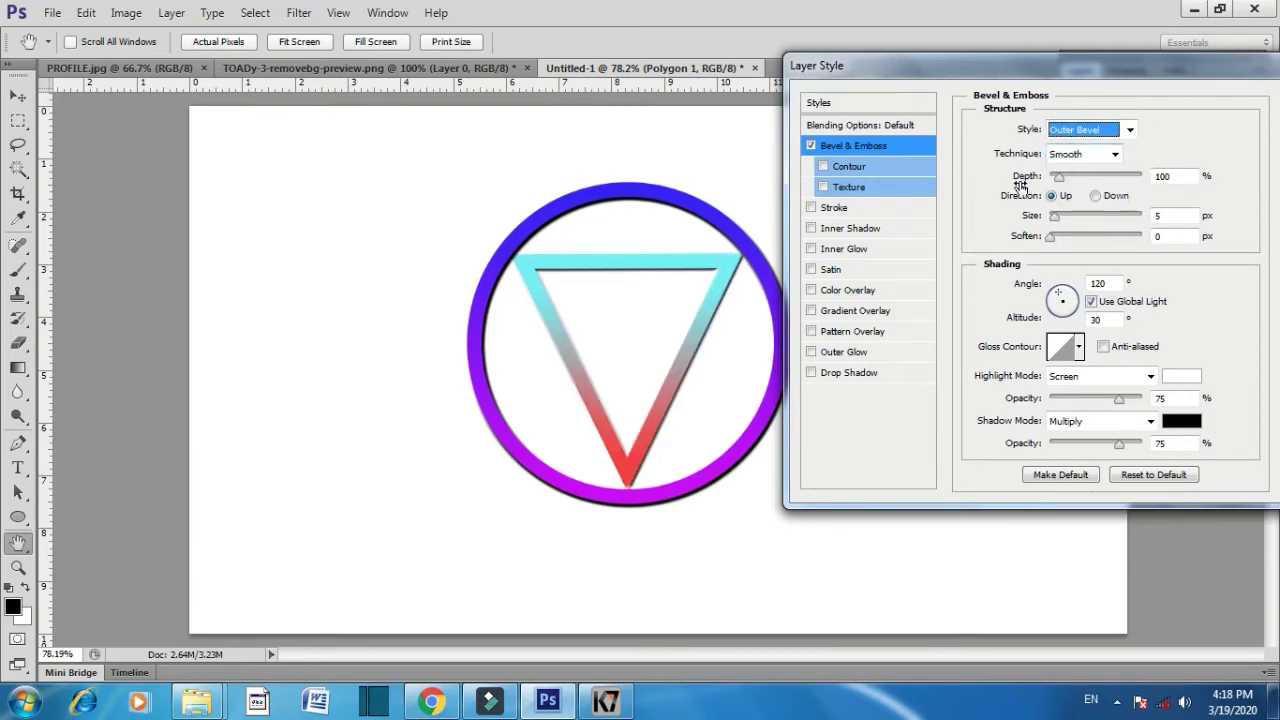
{"action": "left_click_drag", "start_coordinate": [1060, 180], "coordinate": [1064, 180]}
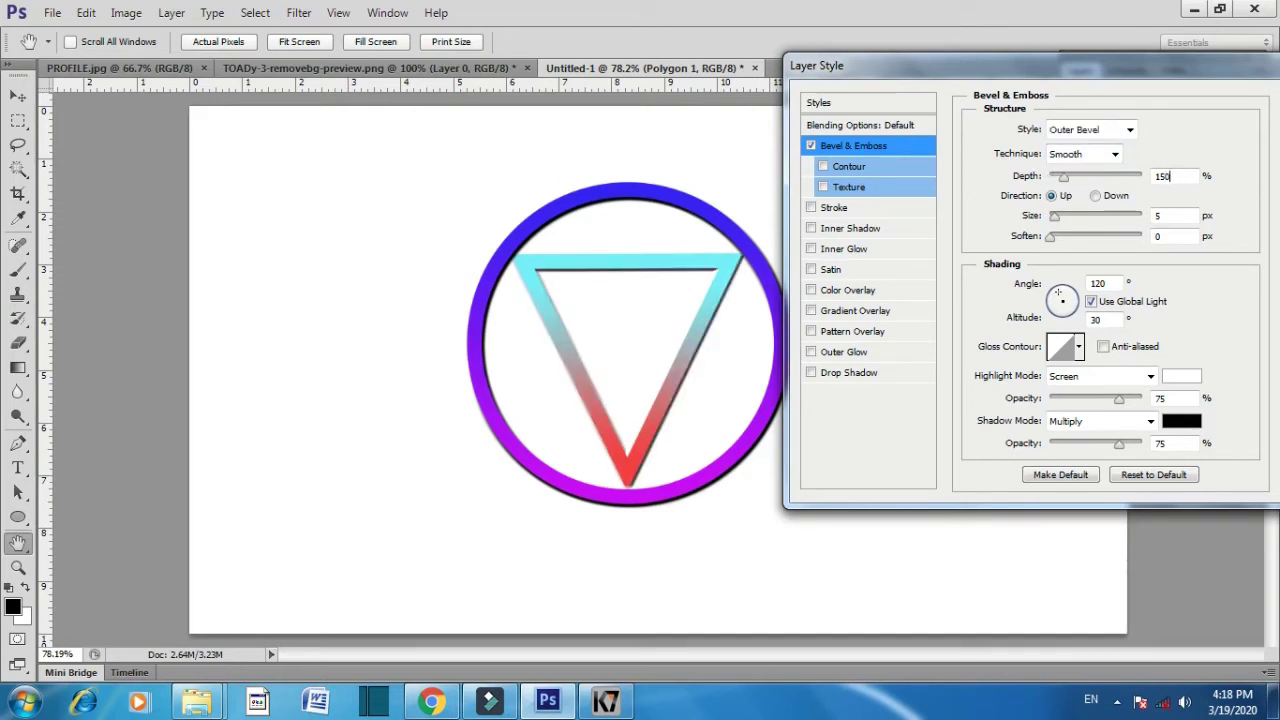
{"action": "left_click", "coordinate": [1055, 217]}
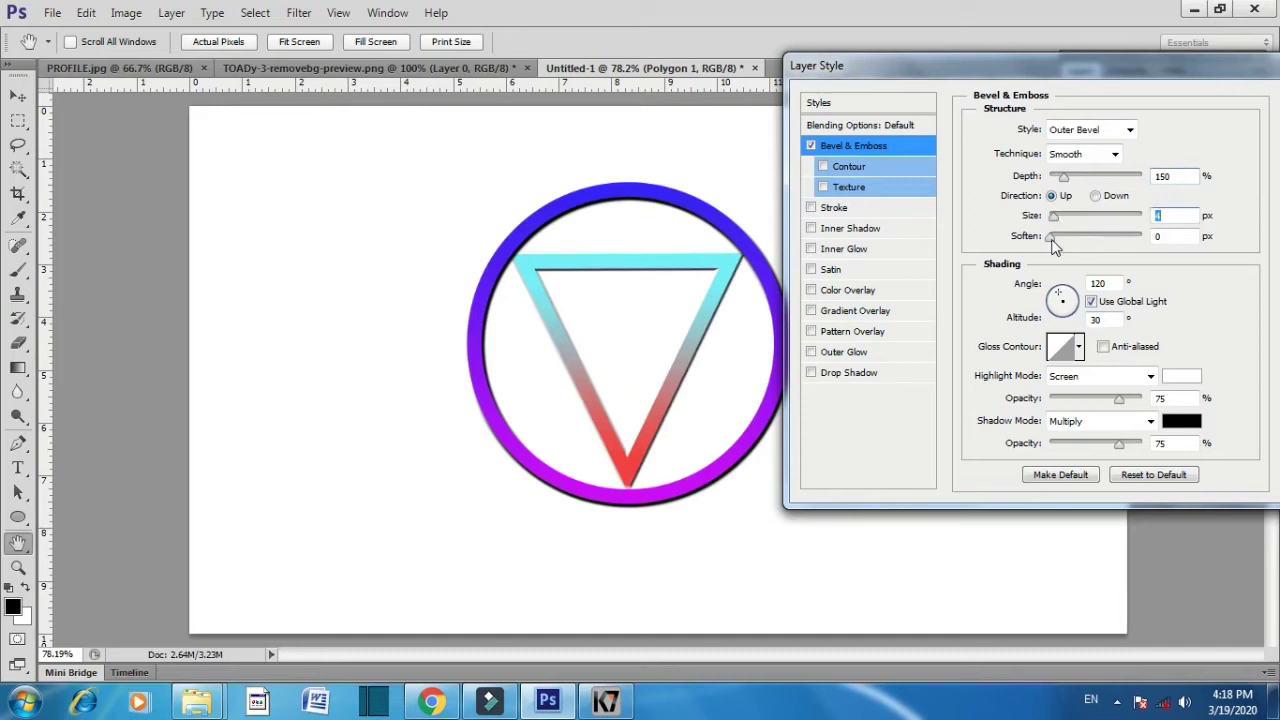
Add a black drop shadow at 100% opacity with 3% spread, then apply
{"action": "left_click", "coordinate": [811, 372]}
{"action": "left_click", "coordinate": [862, 372]}
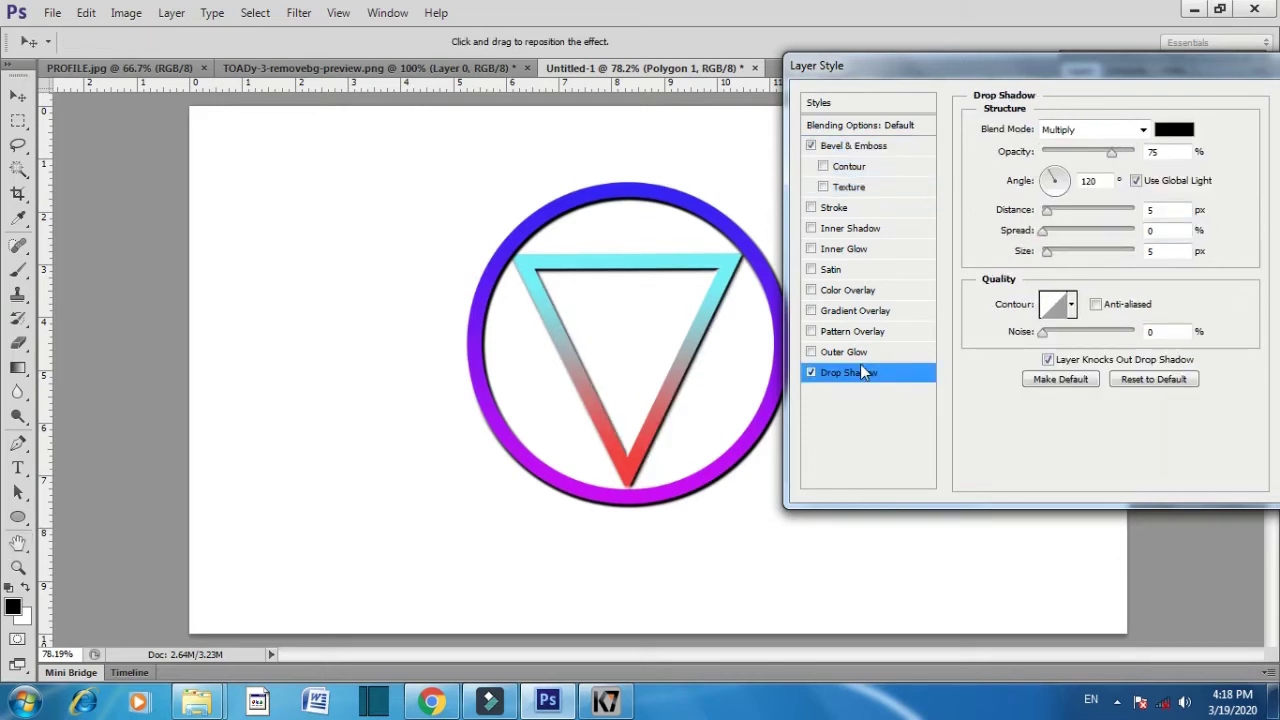
{"action": "left_click_drag", "start_coordinate": [1111, 156], "coordinate": [1146, 157]}
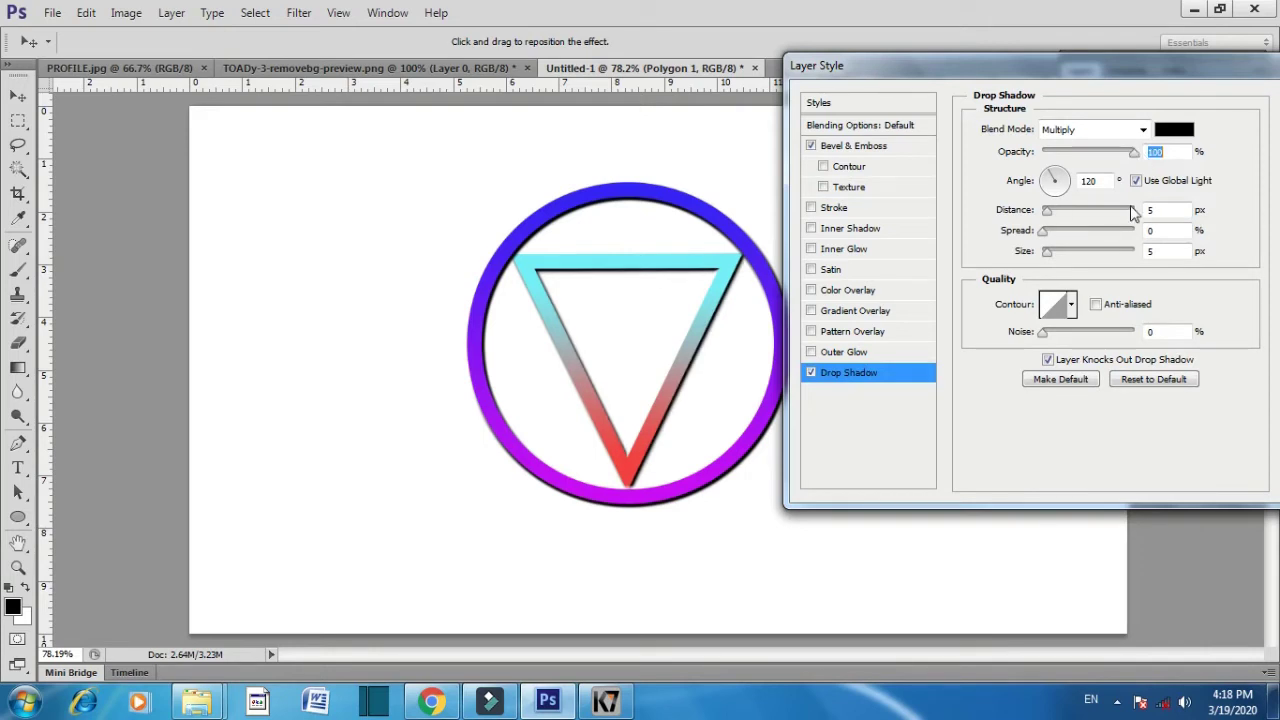
{"action": "left_click", "coordinate": [1045, 231]}
{"action": "left_click_drag", "start_coordinate": [1047, 231], "coordinate": [1050, 231]}
{"action": "left_click", "coordinate": [1045, 251]}
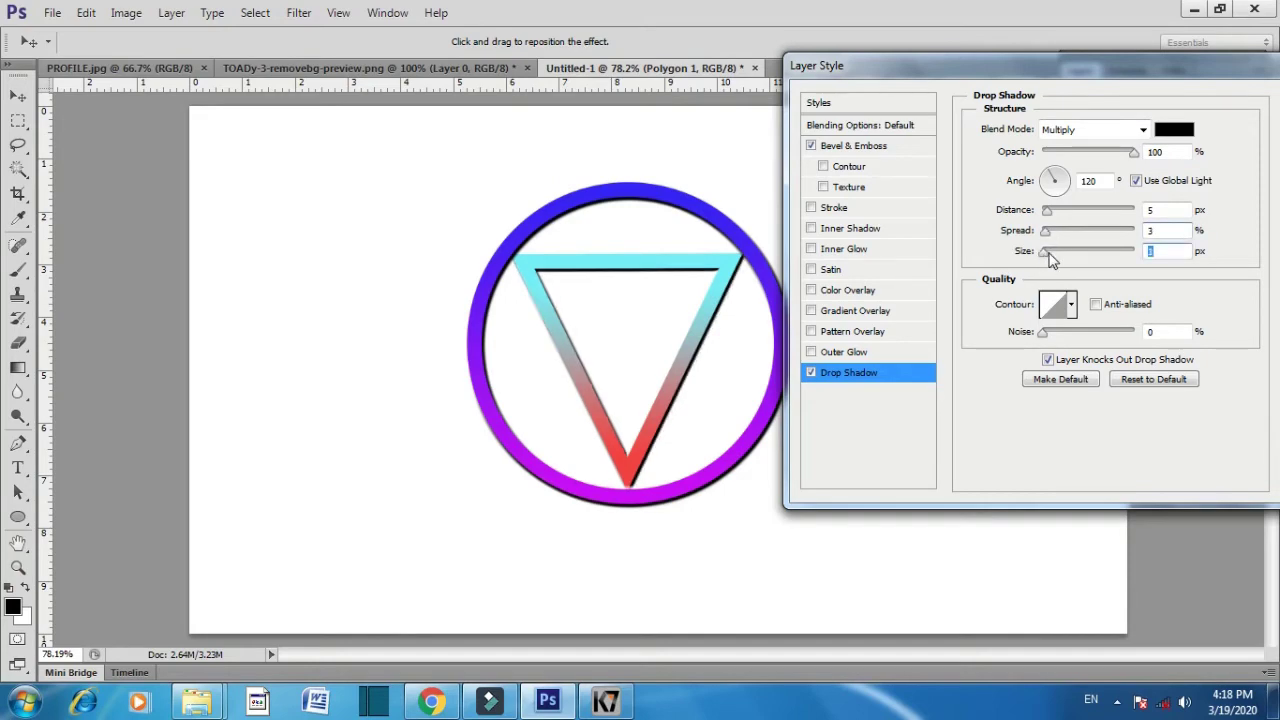
{"action": "left_click_drag", "start_coordinate": [1000, 65], "coordinate": [898, 72]}
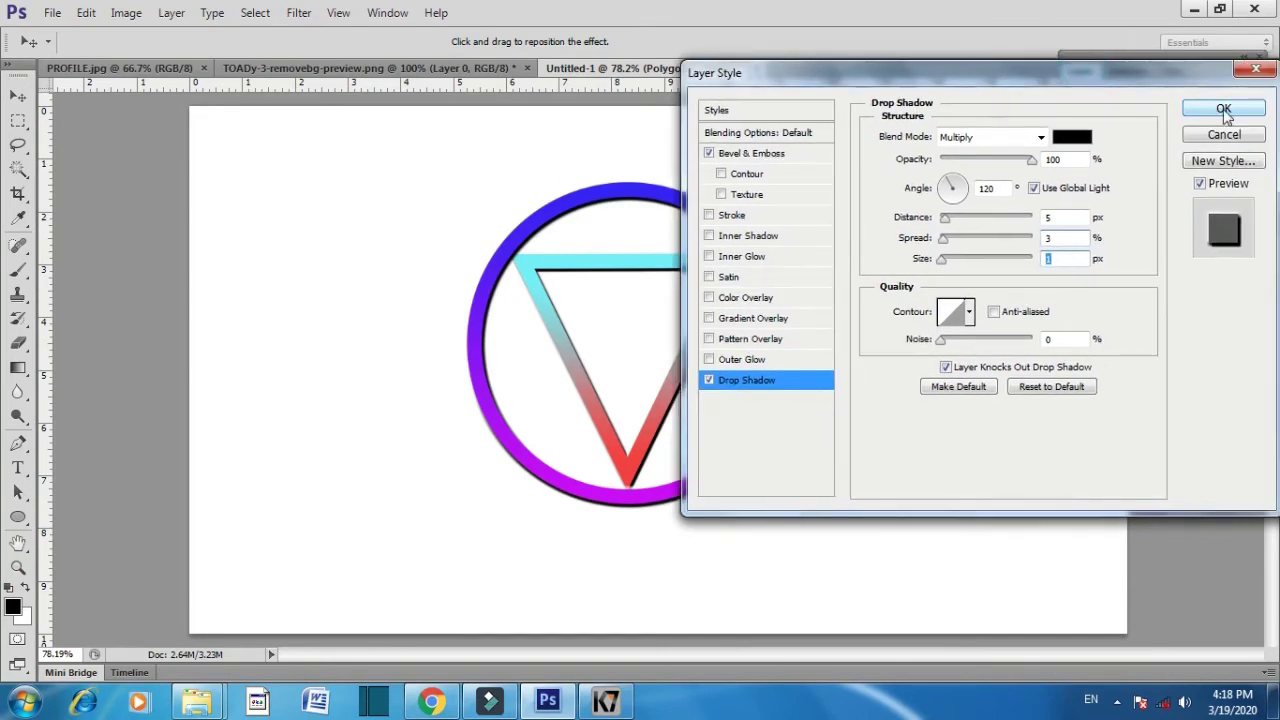
{"action": "left_click", "coordinate": [1223, 109]}
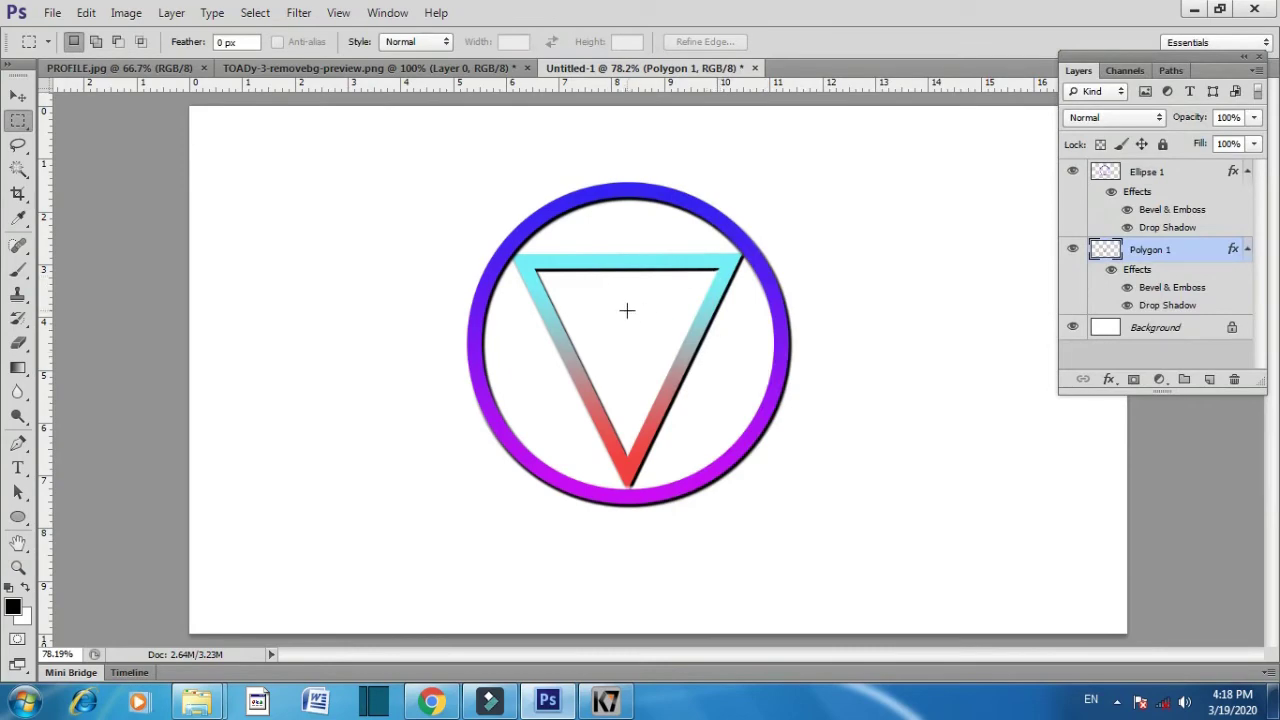
Switch to the TOADy-3-removebg-preview.png document showing the cut-out portrait as Layer 0
{"action": "left_click", "coordinate": [430, 68]}
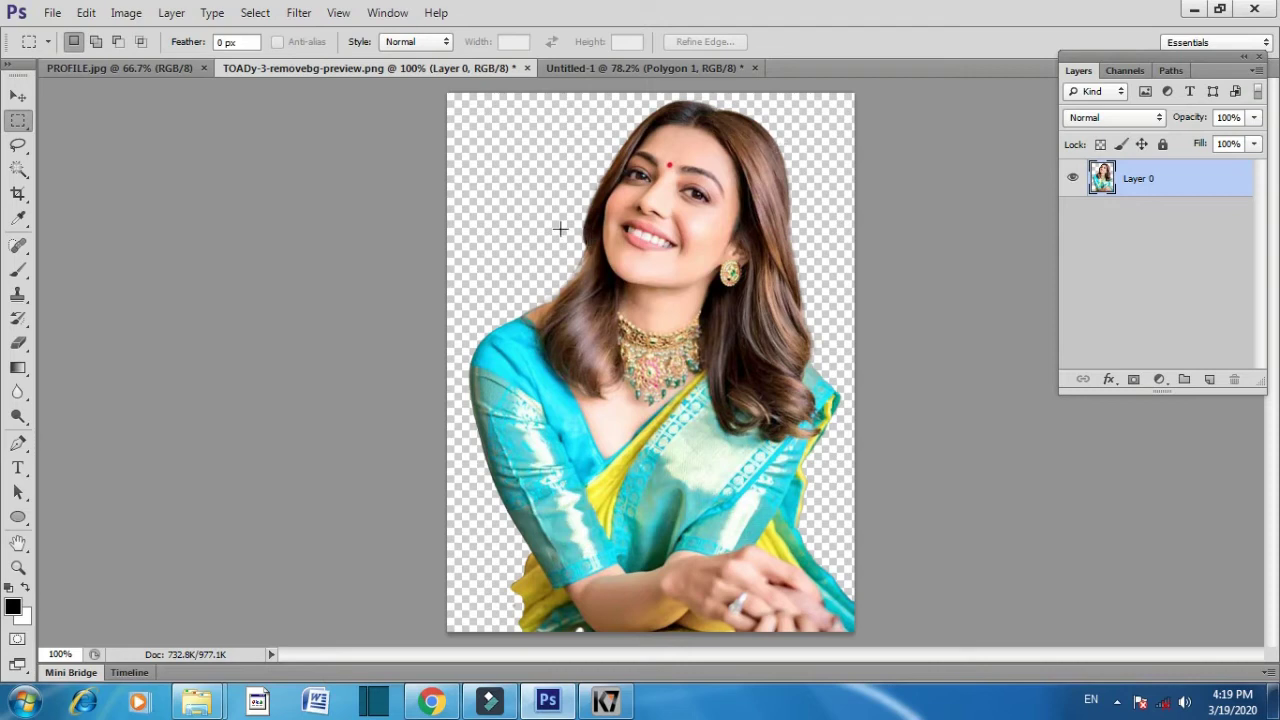
Bring Chrome forward and scroll the YouTube channel's Videos tab, led by the 3D Profile Photo tutorial
{"action": "left_click", "coordinate": [430, 700]}
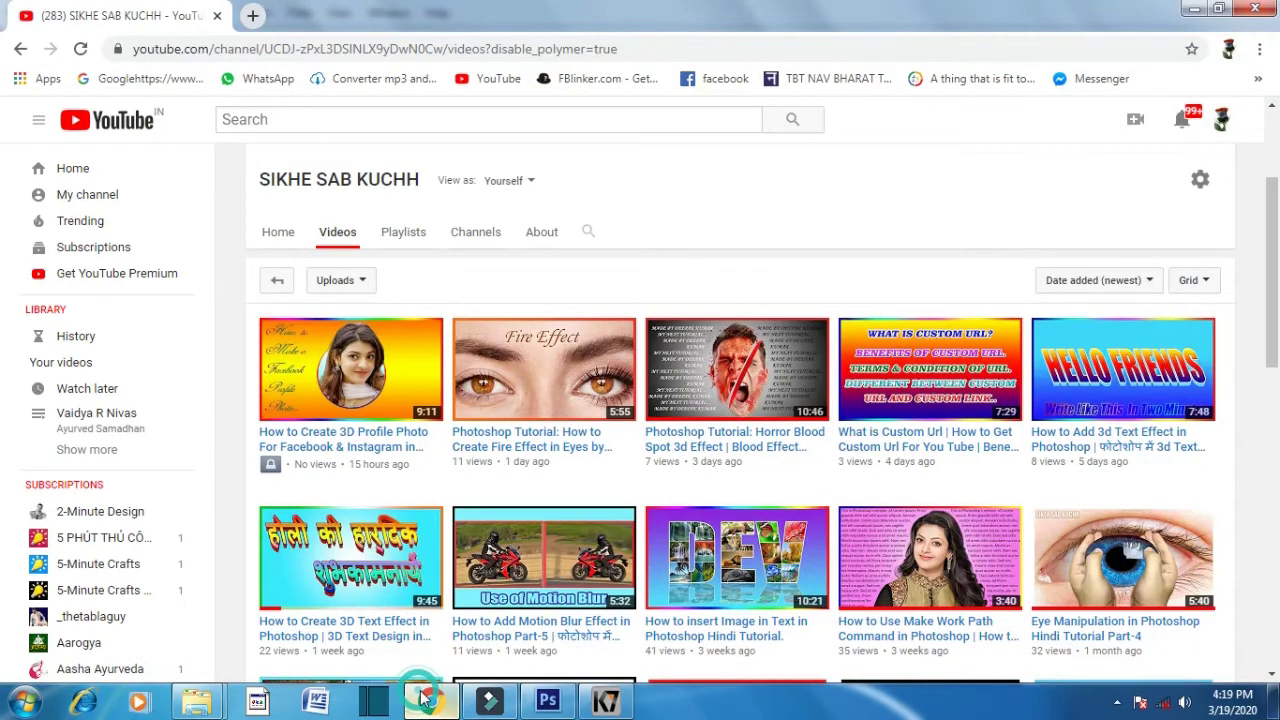
{"action": "scroll", "coordinate": [371, 434], "scroll_direction": "up", "scroll_amount": 2}
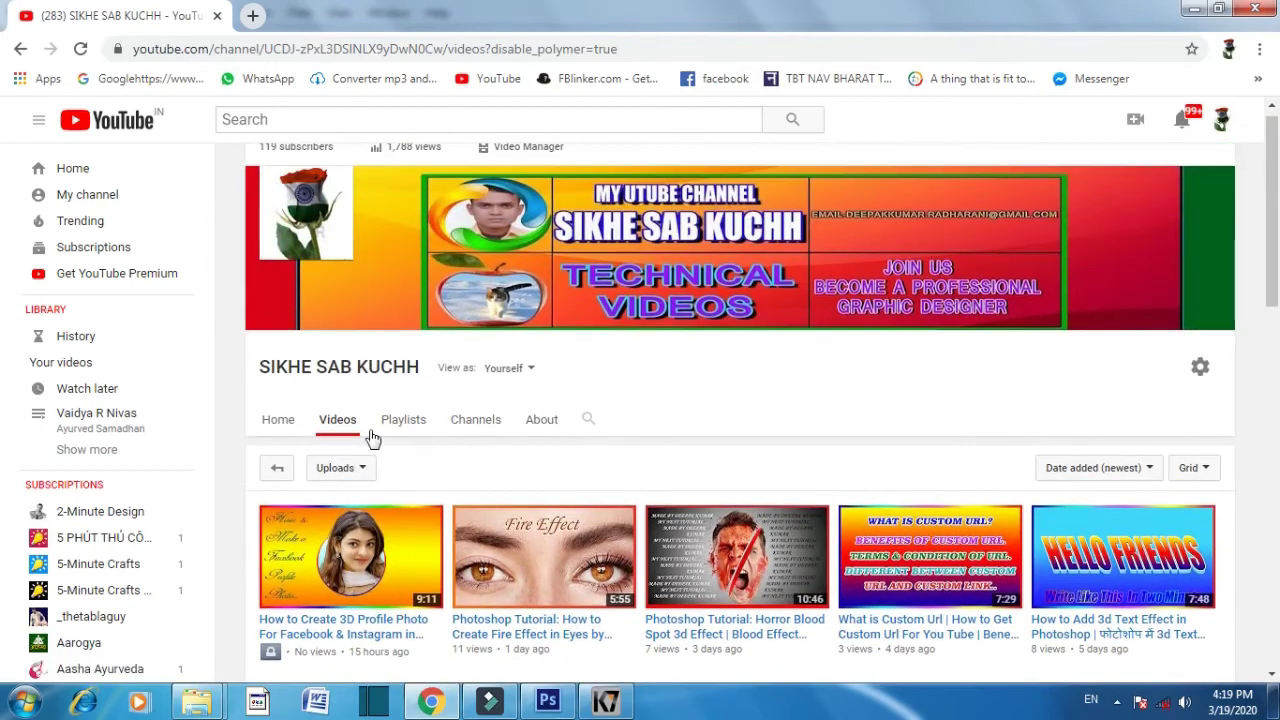
{"action": "scroll", "coordinate": [351, 391], "scroll_direction": "down", "scroll_amount": 2}
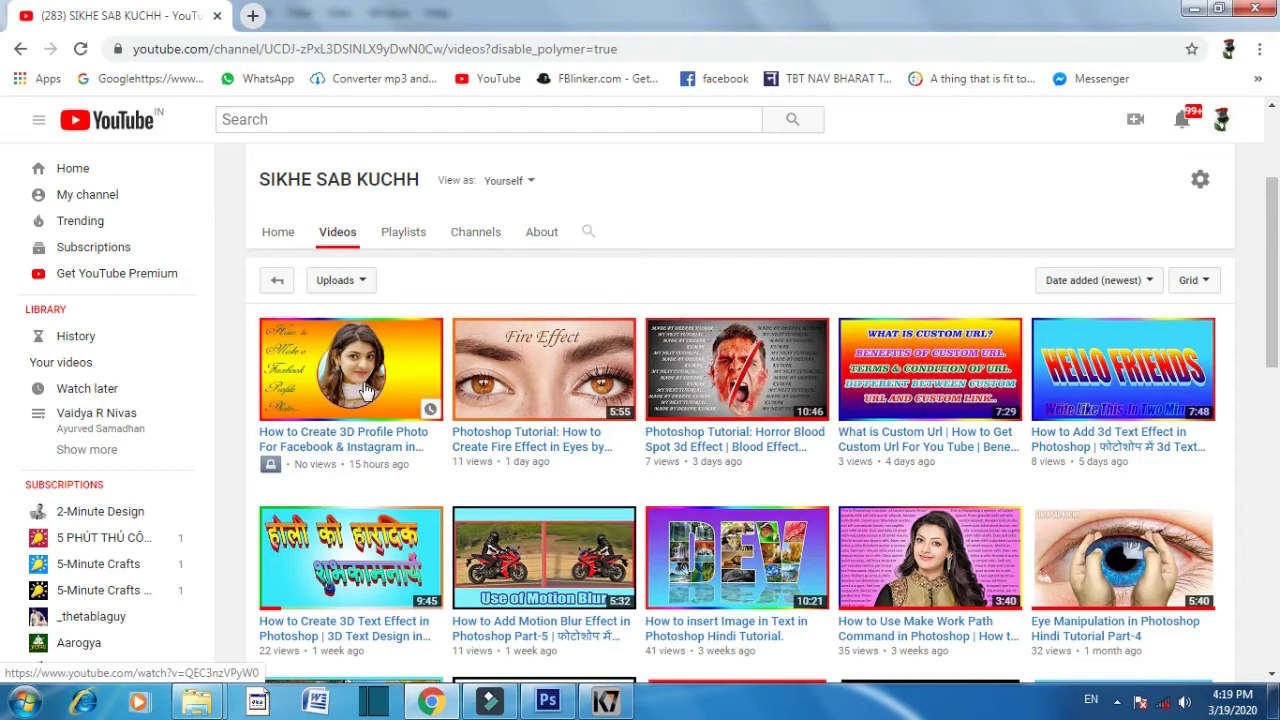
Convert the portrait's Layer 0 to a smart object and scale it down
{"action": "left_click", "coordinate": [1194, 14]}
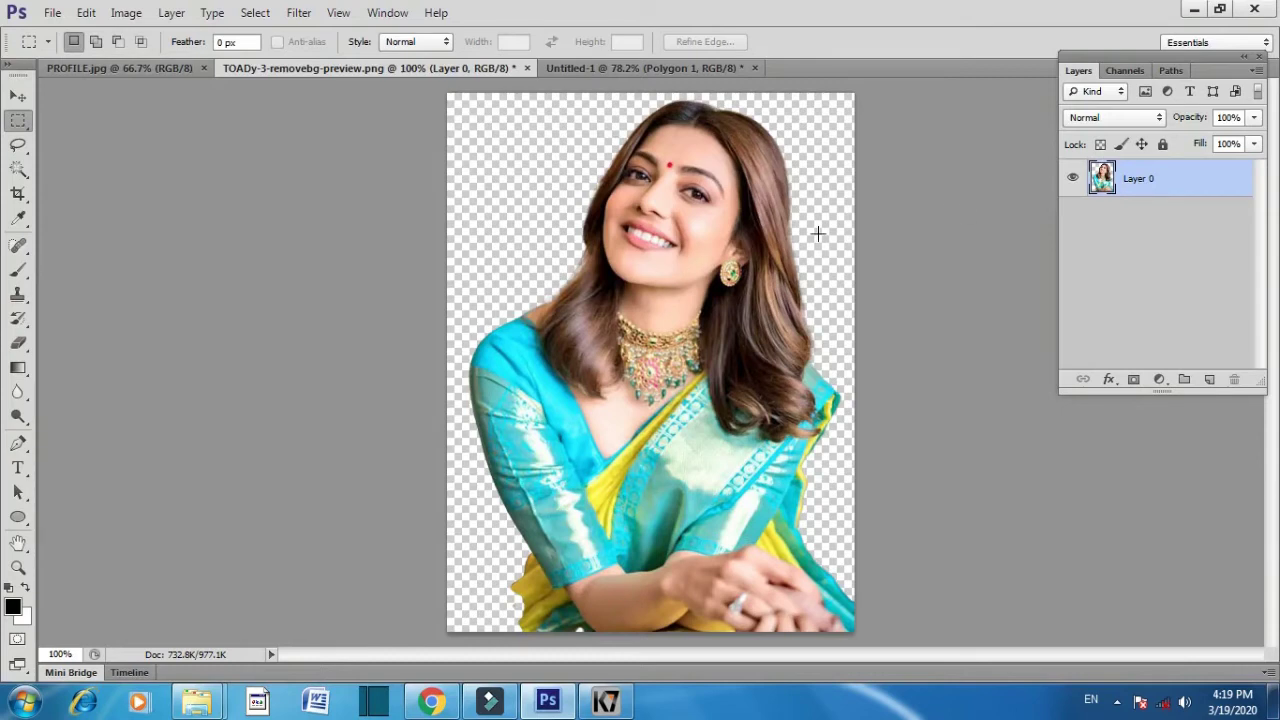
{"action": "right_click", "coordinate": [1140, 180]}
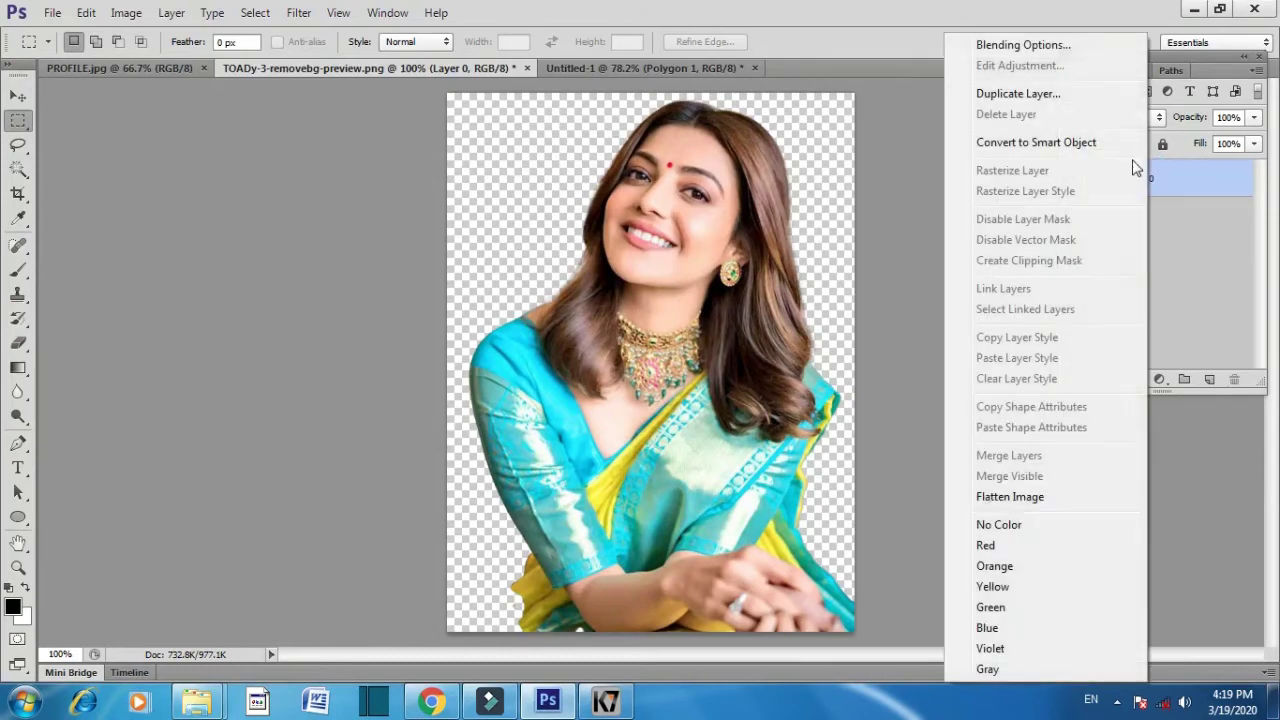
{"action": "left_click", "coordinate": [1047, 150]}
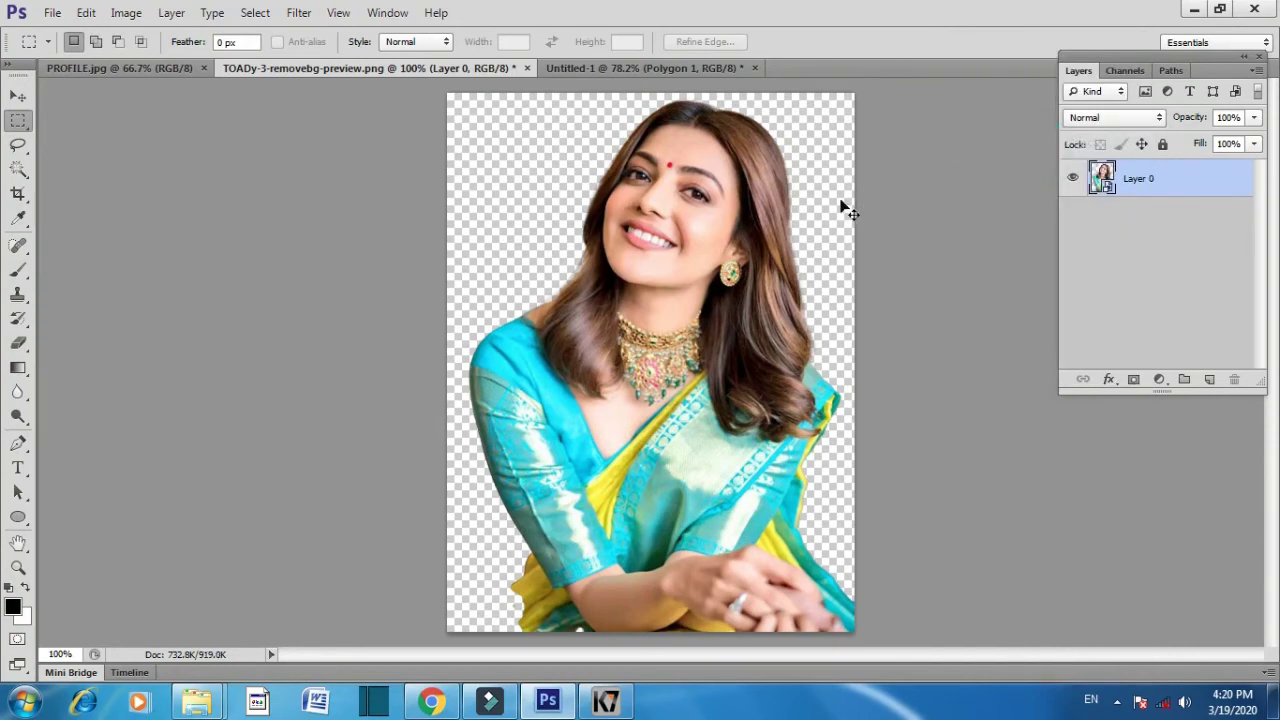
{"action": "key", "text": "ctrl+t"}
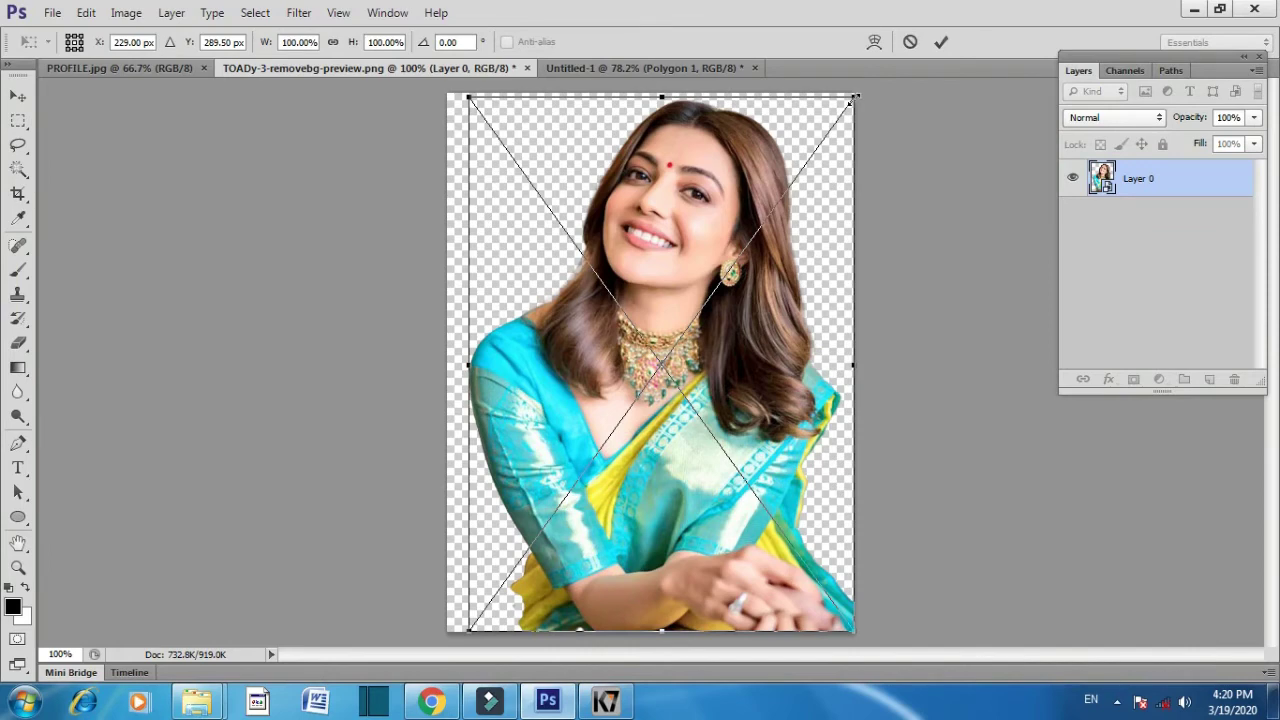
{"action": "left_click_drag", "start_coordinate": [850, 100], "coordinate": [768, 188]}
{"action": "mouse_move", "coordinate": [648, 276]}
{"action": "left_mouse_down"}
{"action": "mouse_move", "coordinate": [640, 146]}
{"action": "mouse_move", "coordinate": [648, 276]}
{"action": "left_mouse_up"}
{"action": "key", "text": "Return"}
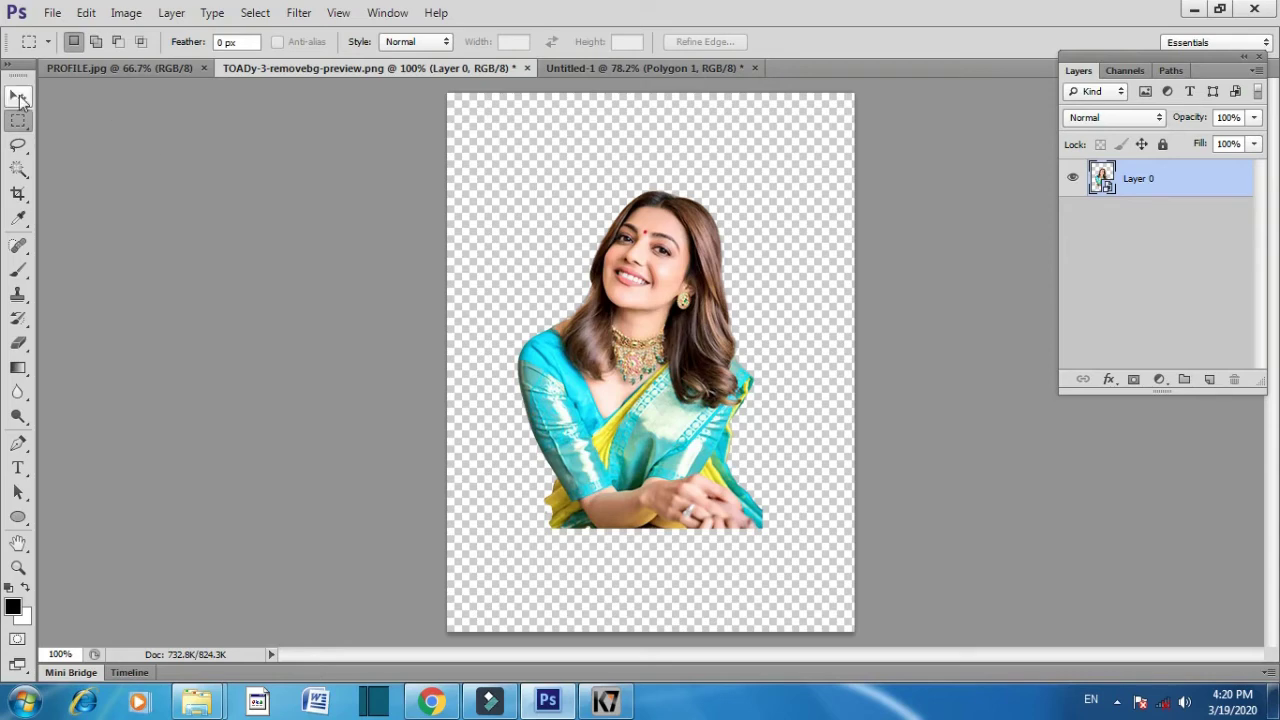
Drag the scaled portrait into Untitled-1 as Layer 1, placed inside the gradient circle
{"action": "left_click", "coordinate": [18, 97]}
{"action": "mouse_move", "coordinate": [652, 348]}
{"action": "left_mouse_down"}
{"action": "mouse_move", "coordinate": [638, 270]}
{"action": "mouse_move", "coordinate": [655, 67]}
{"action": "mouse_move", "coordinate": [661, 233]}
{"action": "left_mouse_up"}
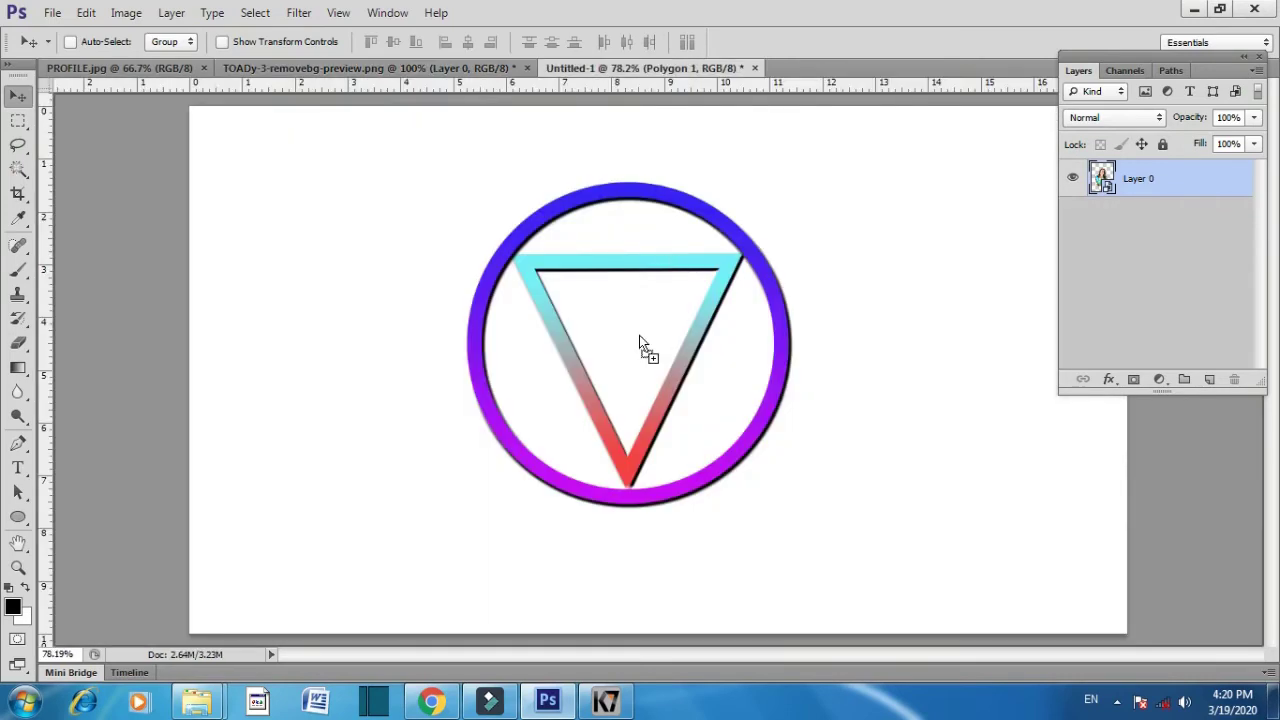
{"action": "mouse_move", "coordinate": [640, 341]}
{"action": "left_mouse_down"}
{"action": "mouse_move", "coordinate": [656, 308]}
{"action": "mouse_move", "coordinate": [630, 331]}
{"action": "left_mouse_up"}
{"action": "key", "text": "ctrl+t"}
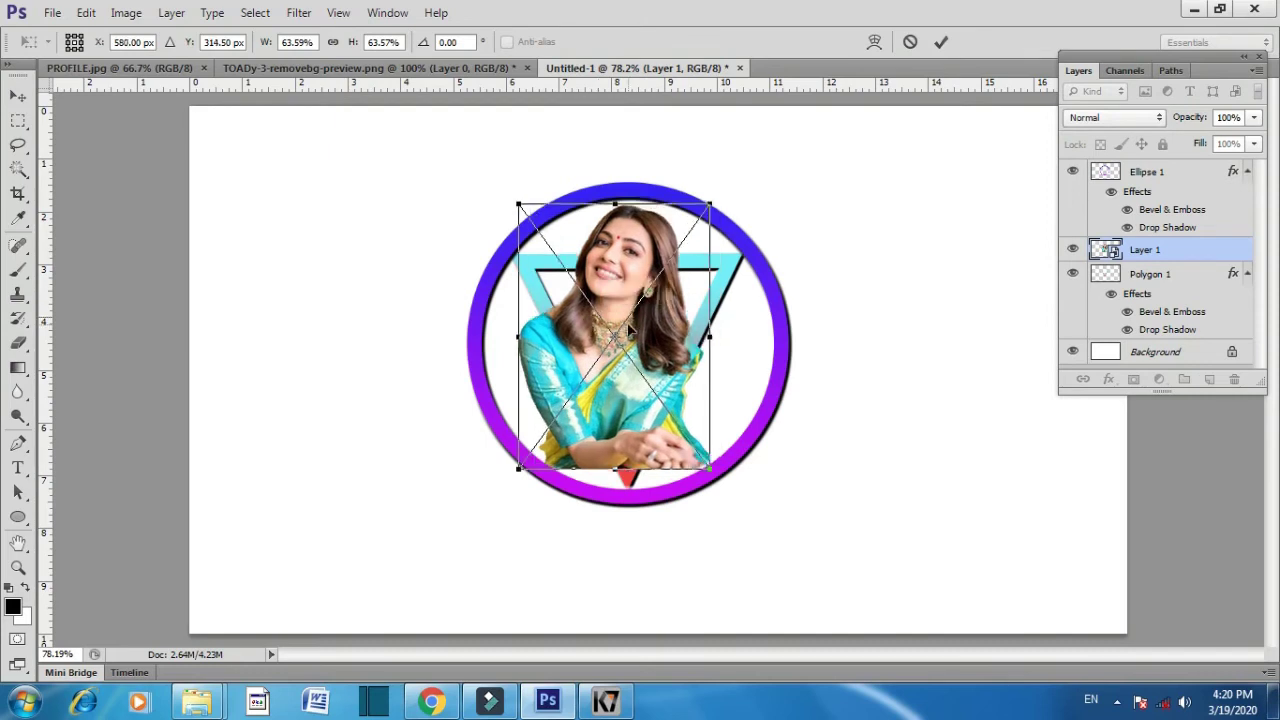
{"action": "key", "text": "Return"}
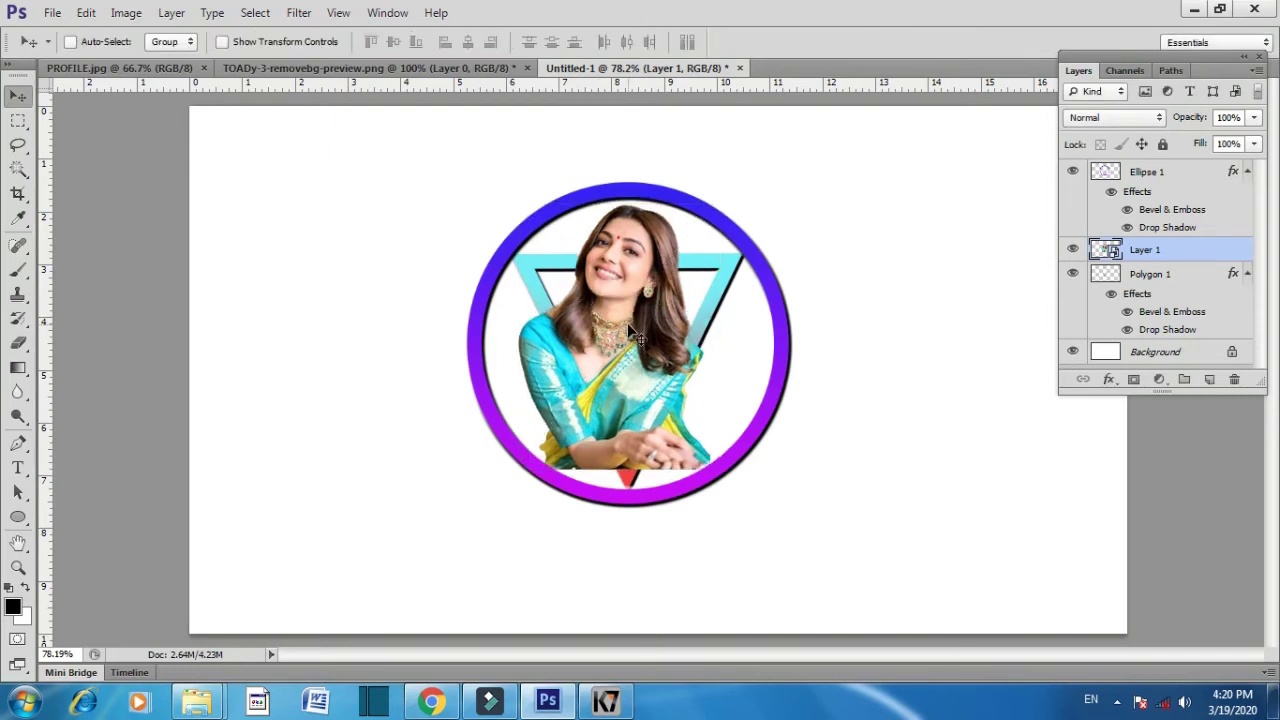
{"action": "left_click", "coordinate": [1148, 272]}
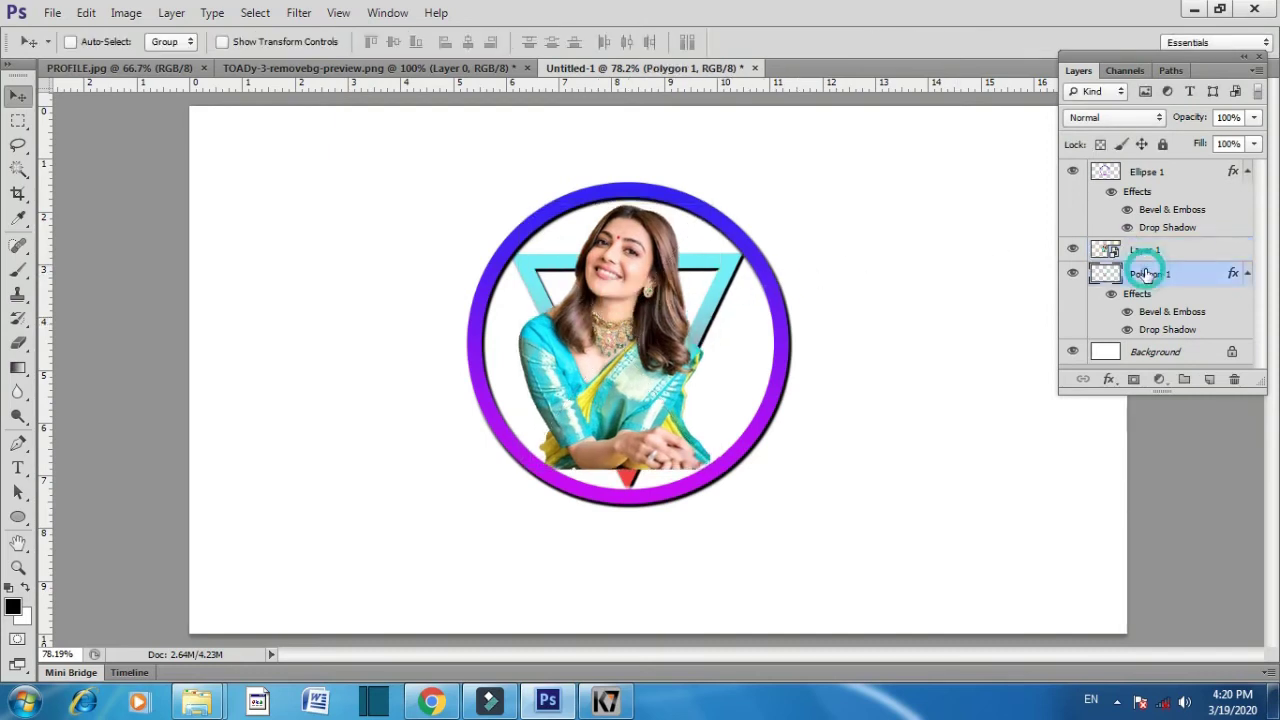
Magic-wand the inside of the Polygon 1 triangle and add it as Layer 1's mask
{"action": "left_click", "coordinate": [18, 169]}
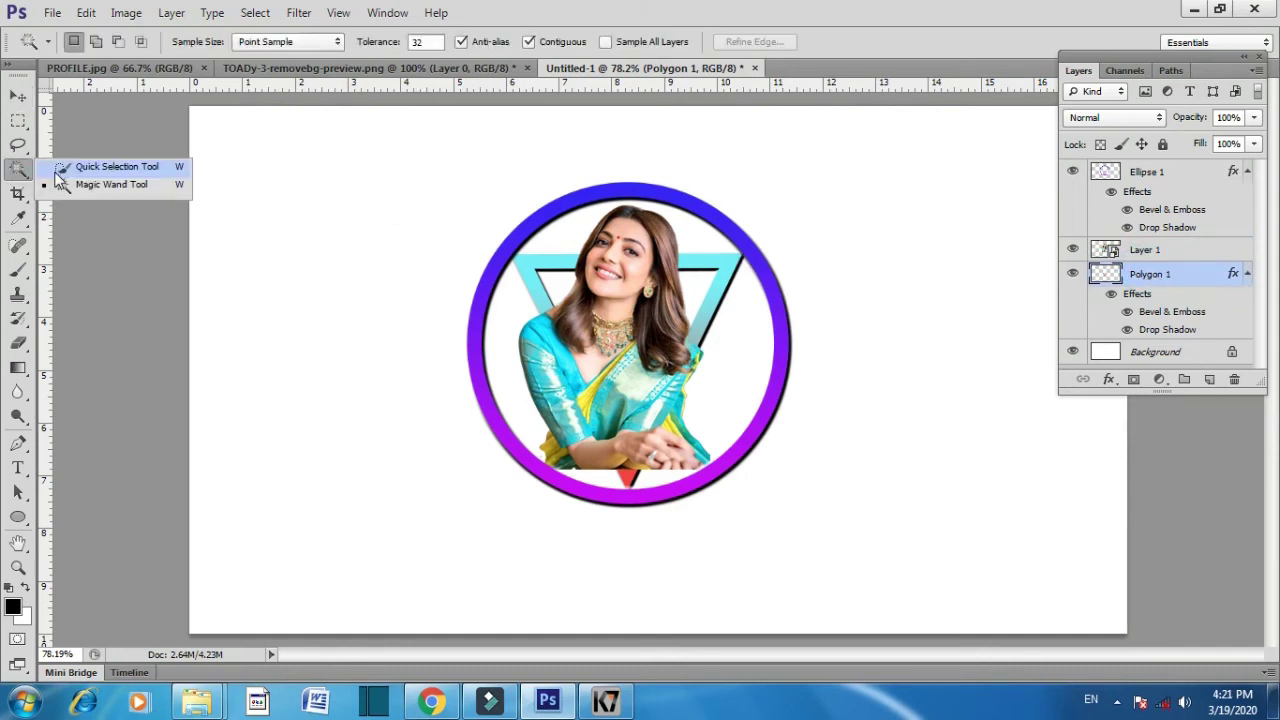
{"action": "left_click", "coordinate": [126, 187]}
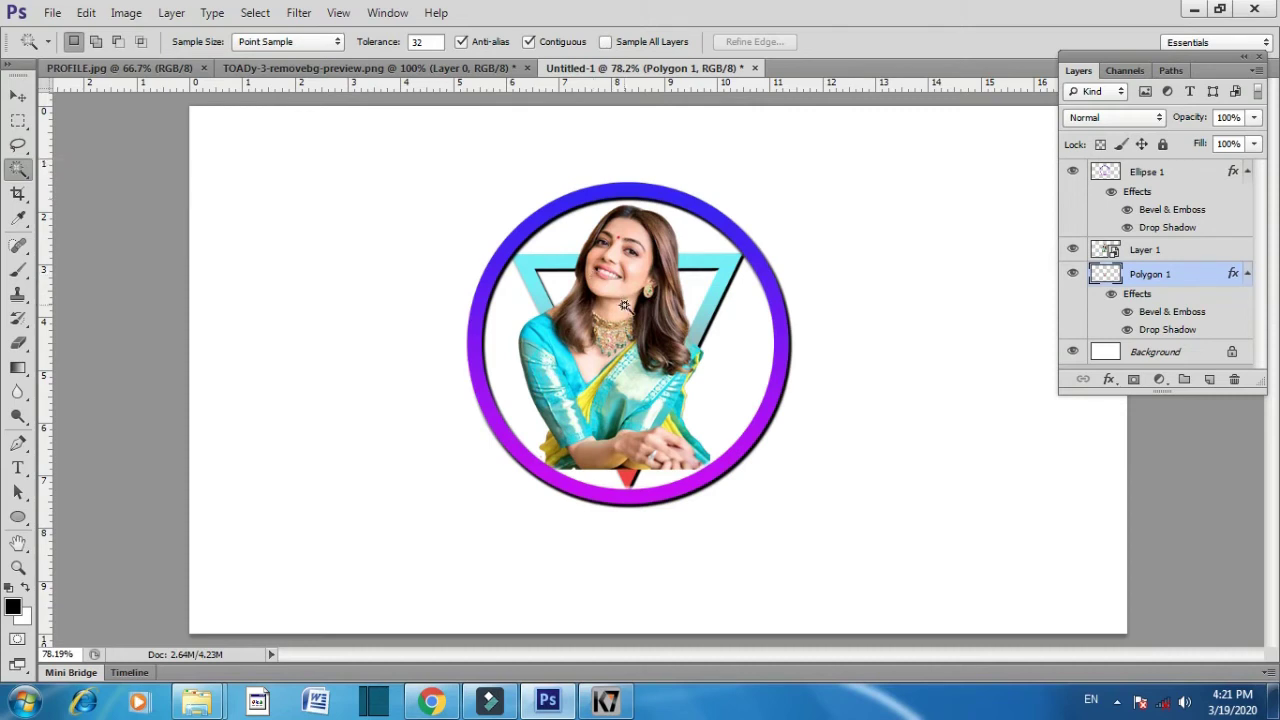
{"action": "left_click", "coordinate": [624, 305]}
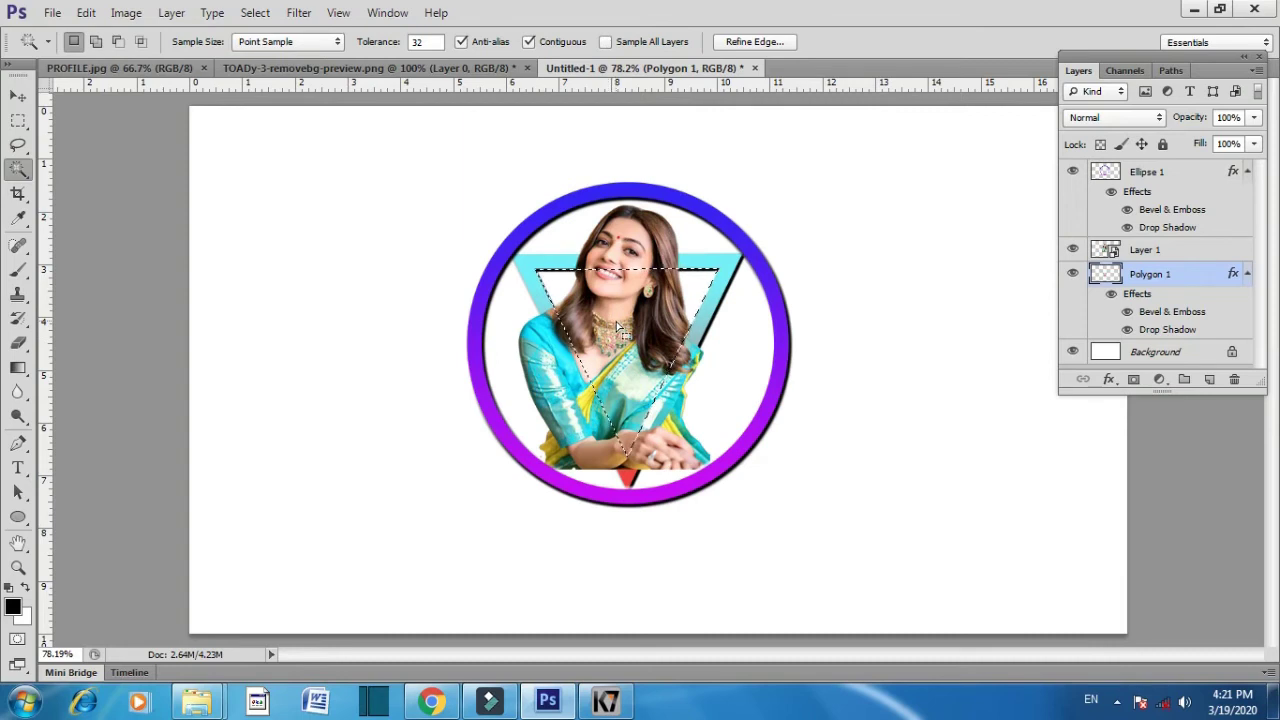
{"action": "left_click", "coordinate": [1170, 250]}
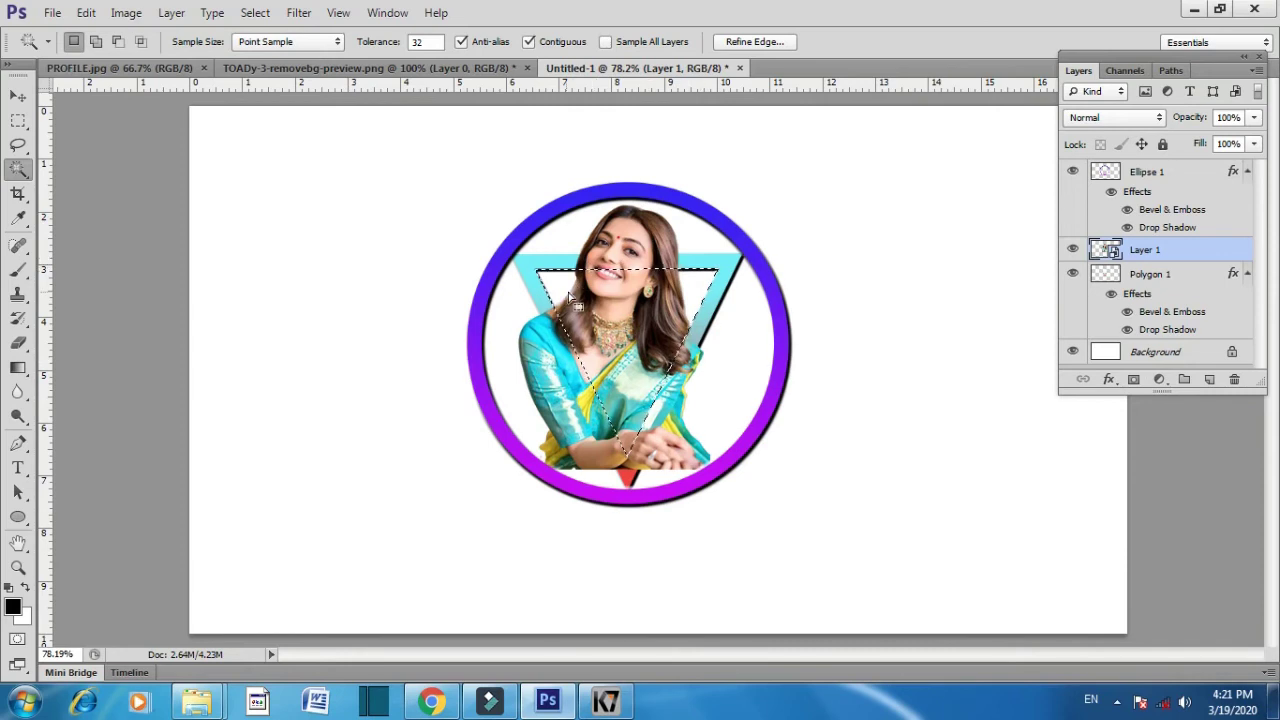
{"action": "left_click", "coordinate": [1134, 380]}
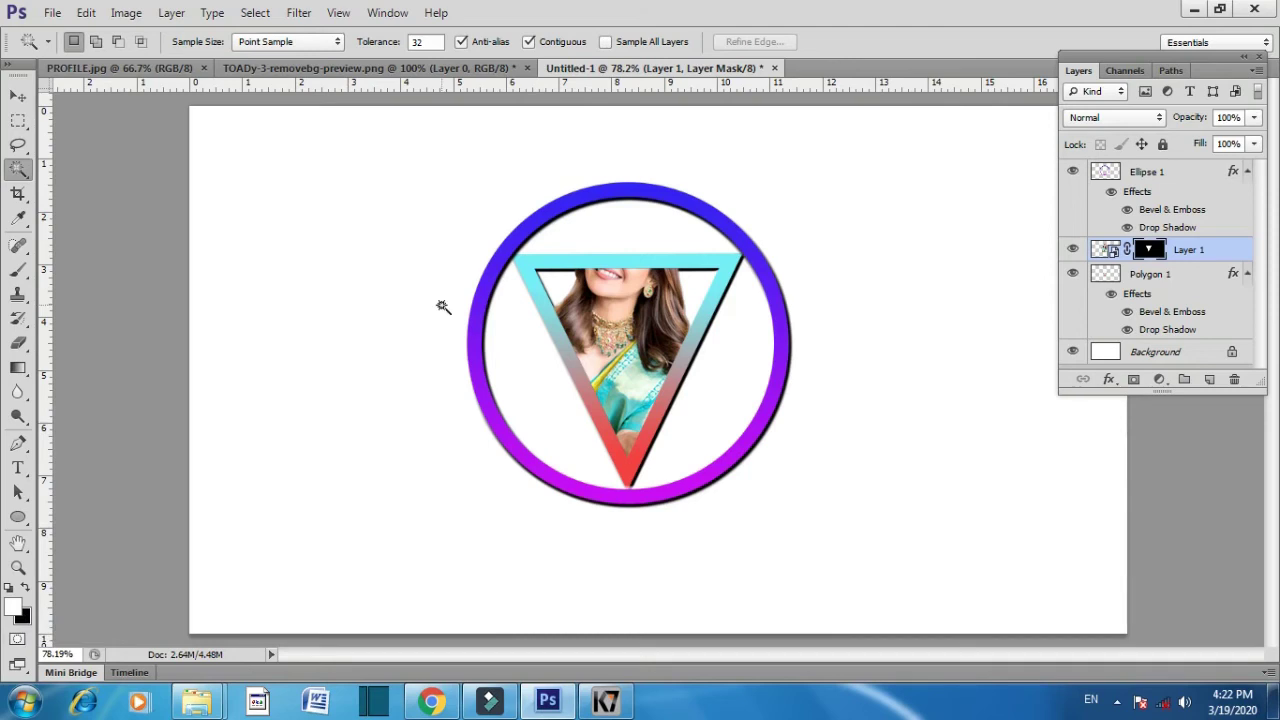
Brush white on the mask so the woman's head shows above the triangle
{"action": "key", "text": "b"}
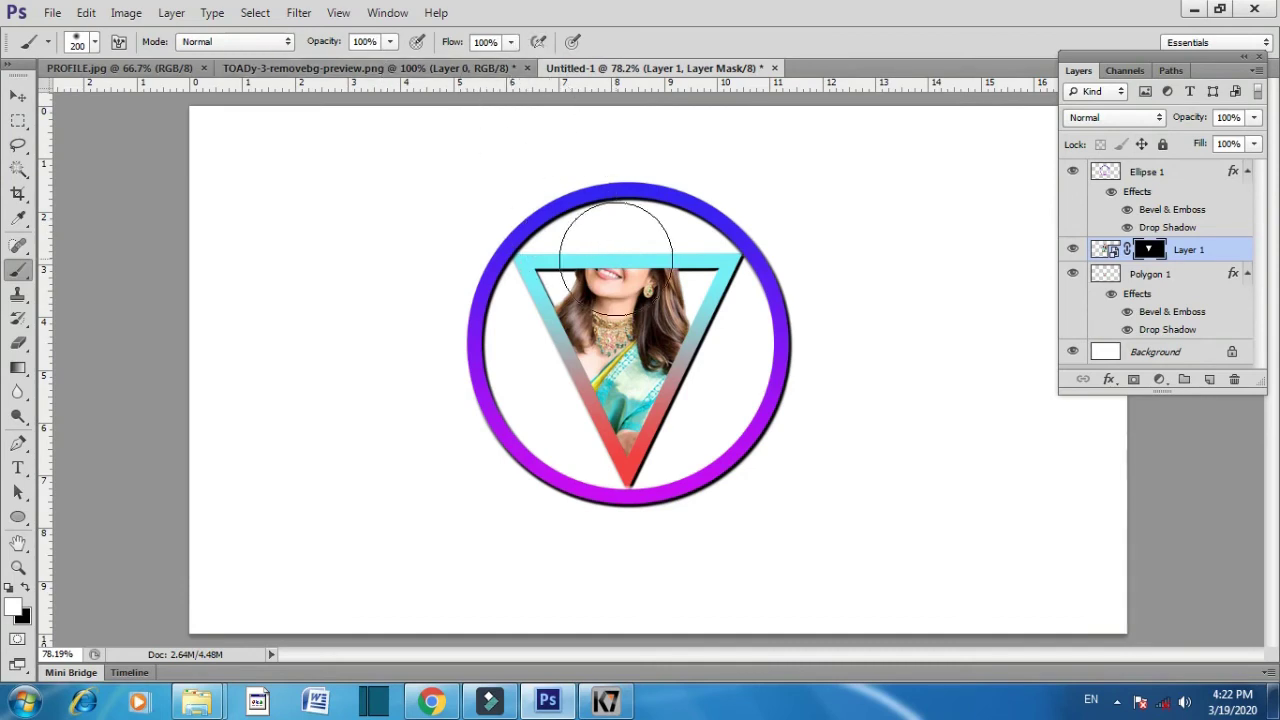
{"action": "mouse_move", "coordinate": [616, 257]}
{"action": "left_mouse_down"}
{"action": "mouse_move", "coordinate": [626, 235]}
{"action": "mouse_move", "coordinate": [604, 262]}
{"action": "mouse_move", "coordinate": [642, 250]}
{"action": "left_mouse_up"}
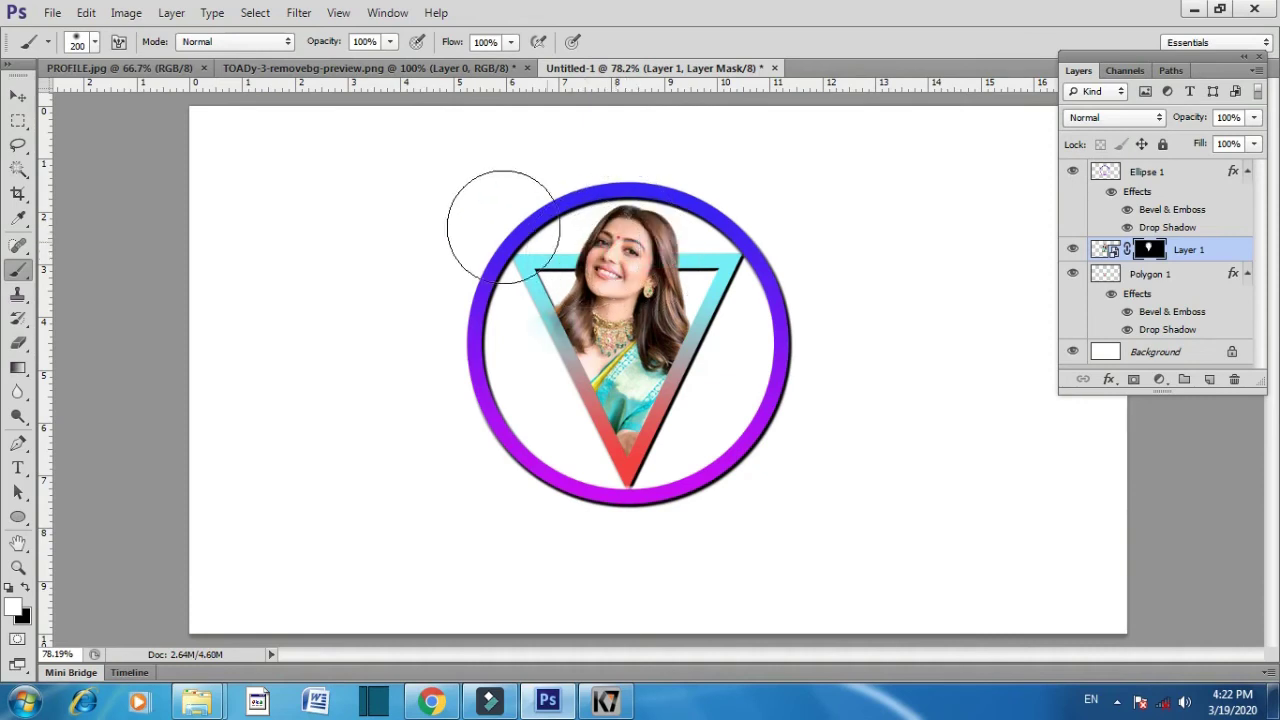
{"action": "left_click", "coordinate": [18, 120]}
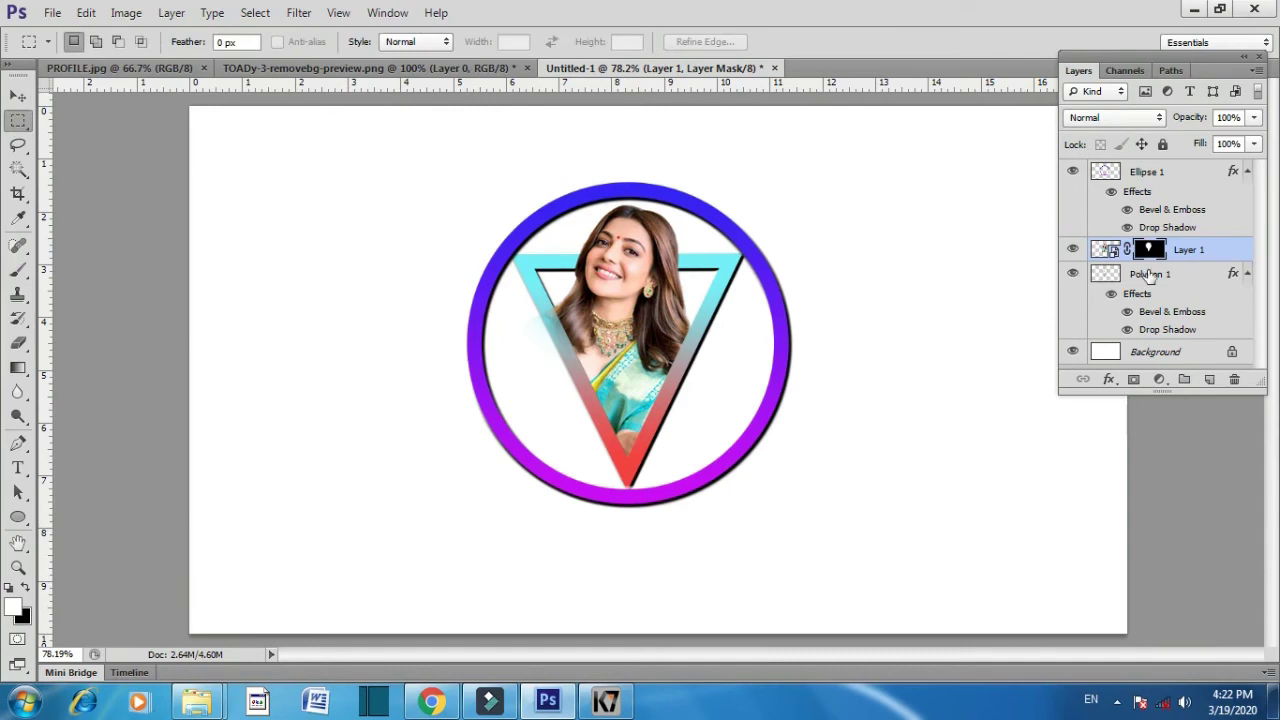
Merge the Ellipse 1, Layer 1 and Polygon 1 layers into one Ellipse 1 layer
{"action": "left_click", "coordinate": [1160, 178]}
{"action": "left_click", "coordinate": [1170, 284], "text": "shift"}
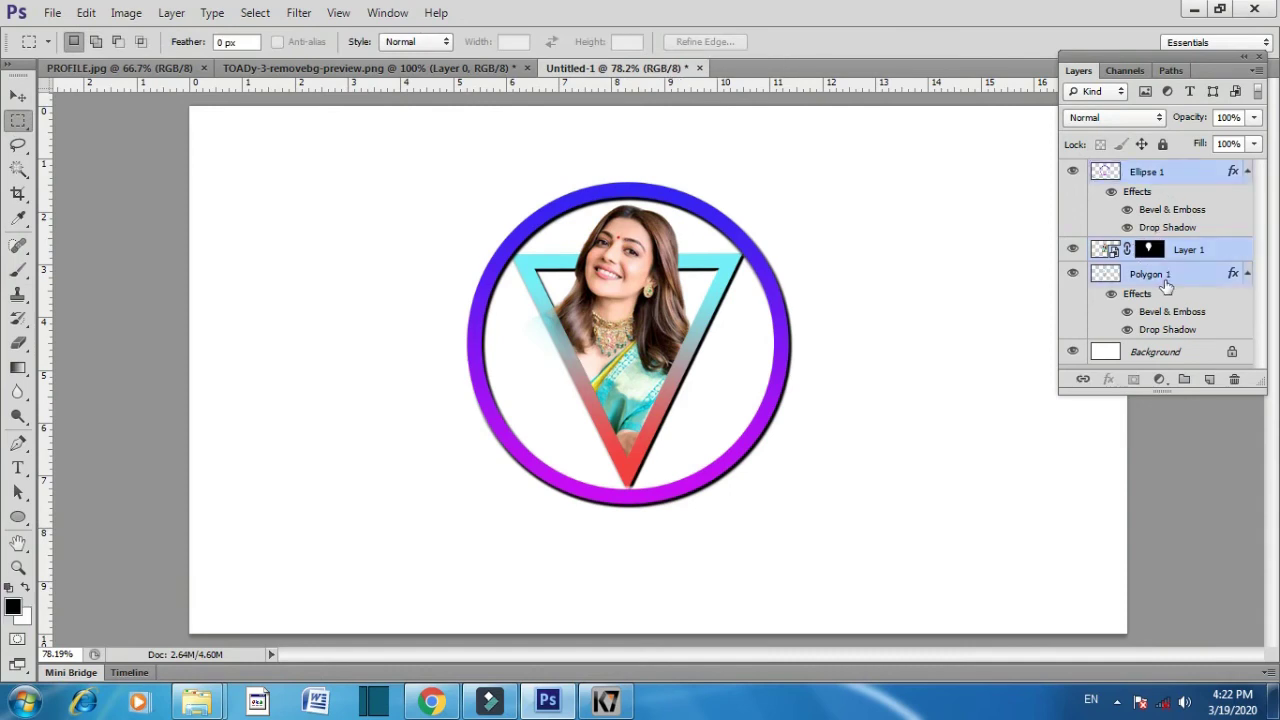
{"action": "key", "text": "ctrl+e"}
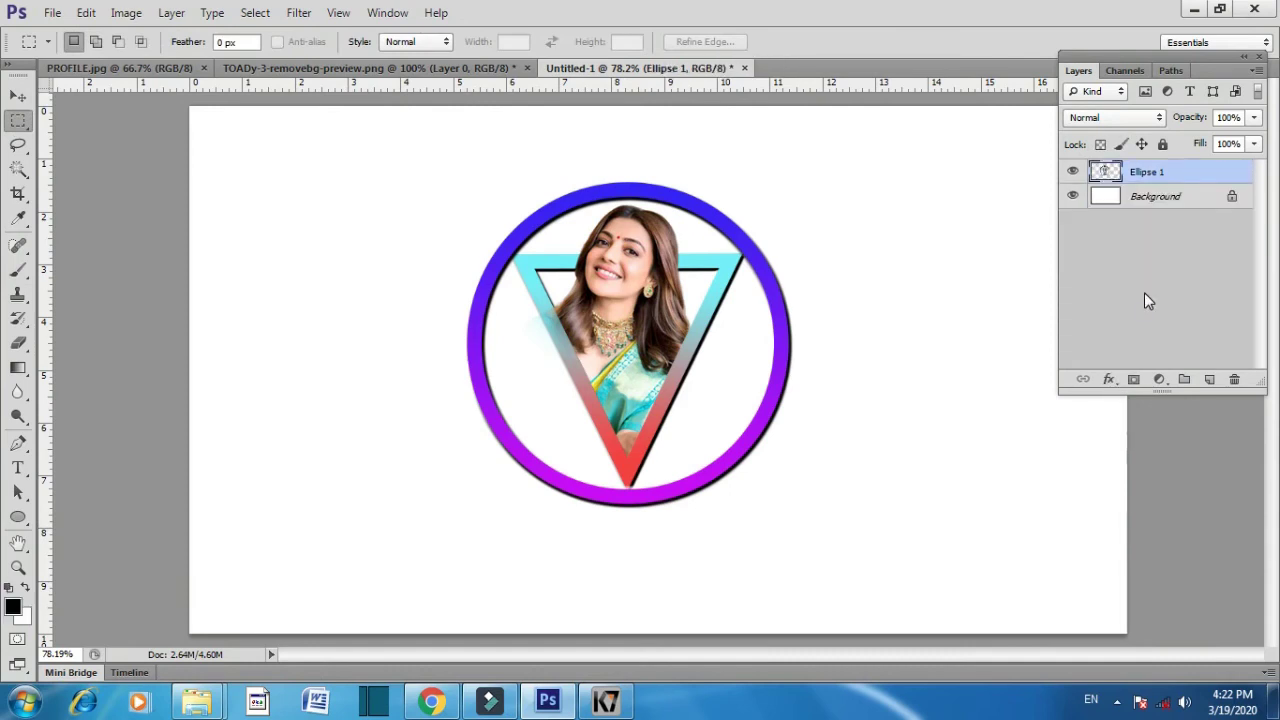
Convert the Background into an ordinary editable Layer 0
{"action": "left_click", "coordinate": [1180, 199]}
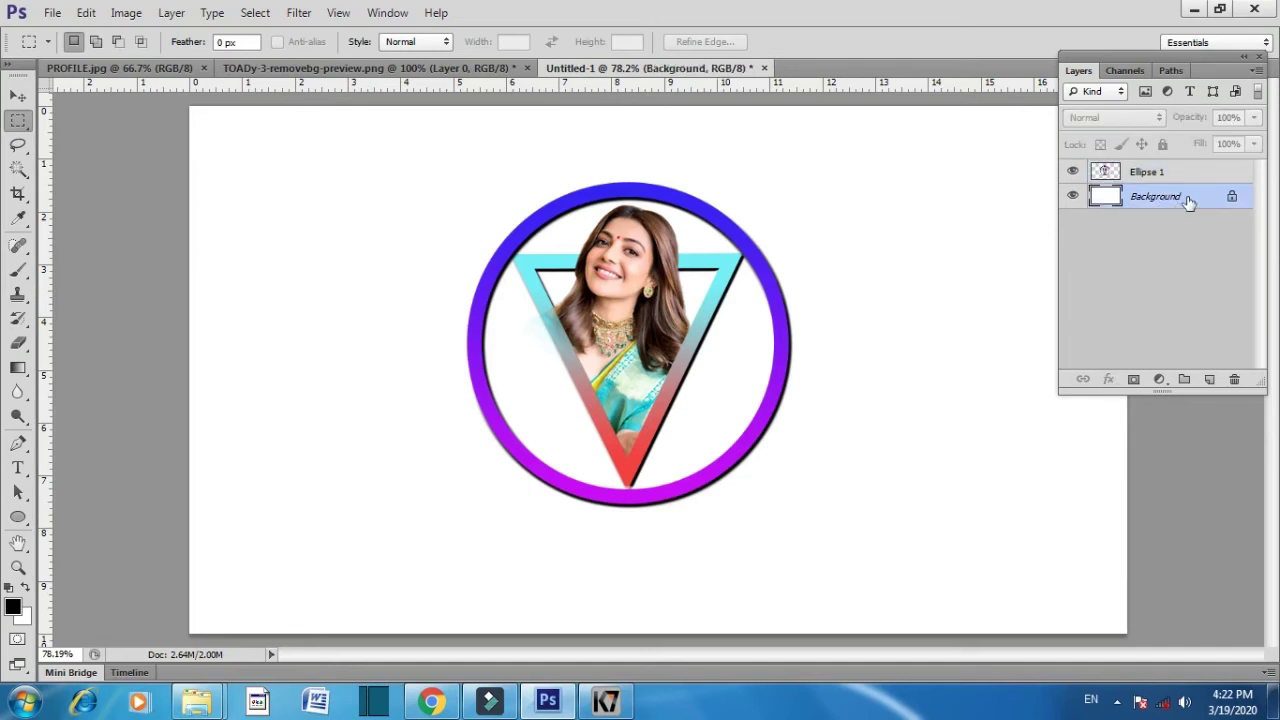
{"action": "double_click", "coordinate": [1186, 199]}
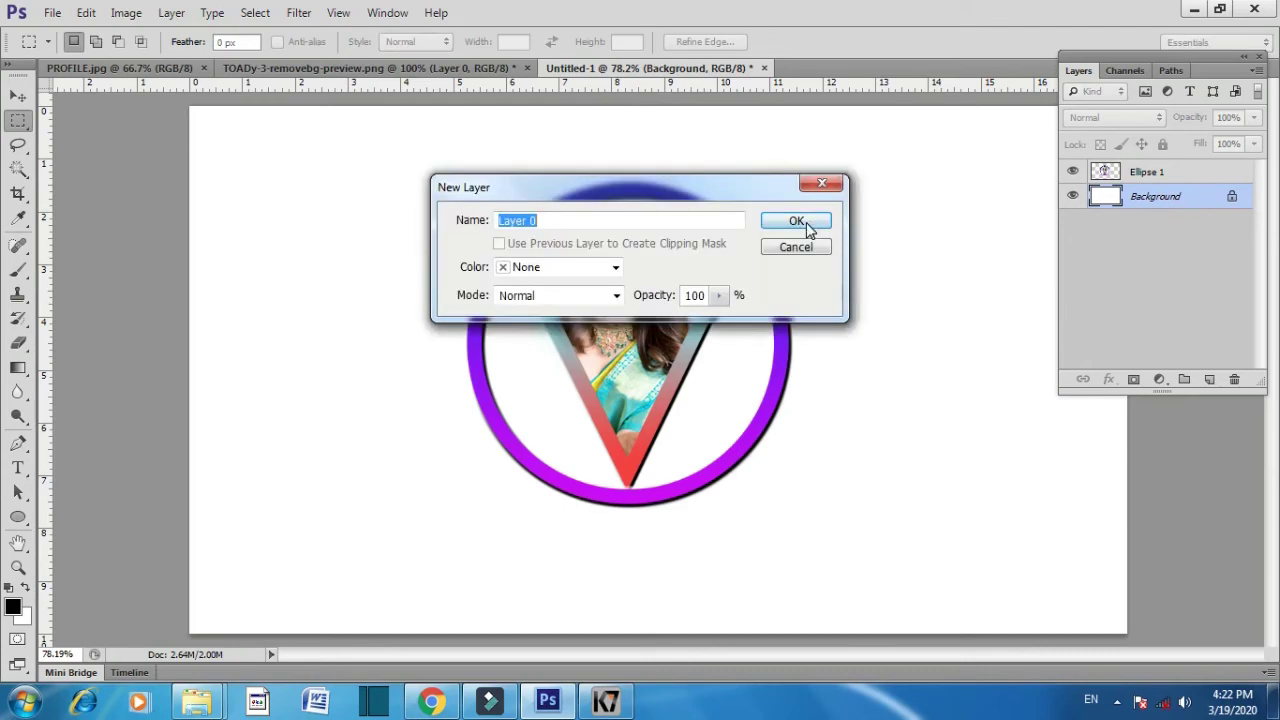
{"action": "left_click", "coordinate": [808, 229]}
{"action": "right_click", "coordinate": [1170, 197]}
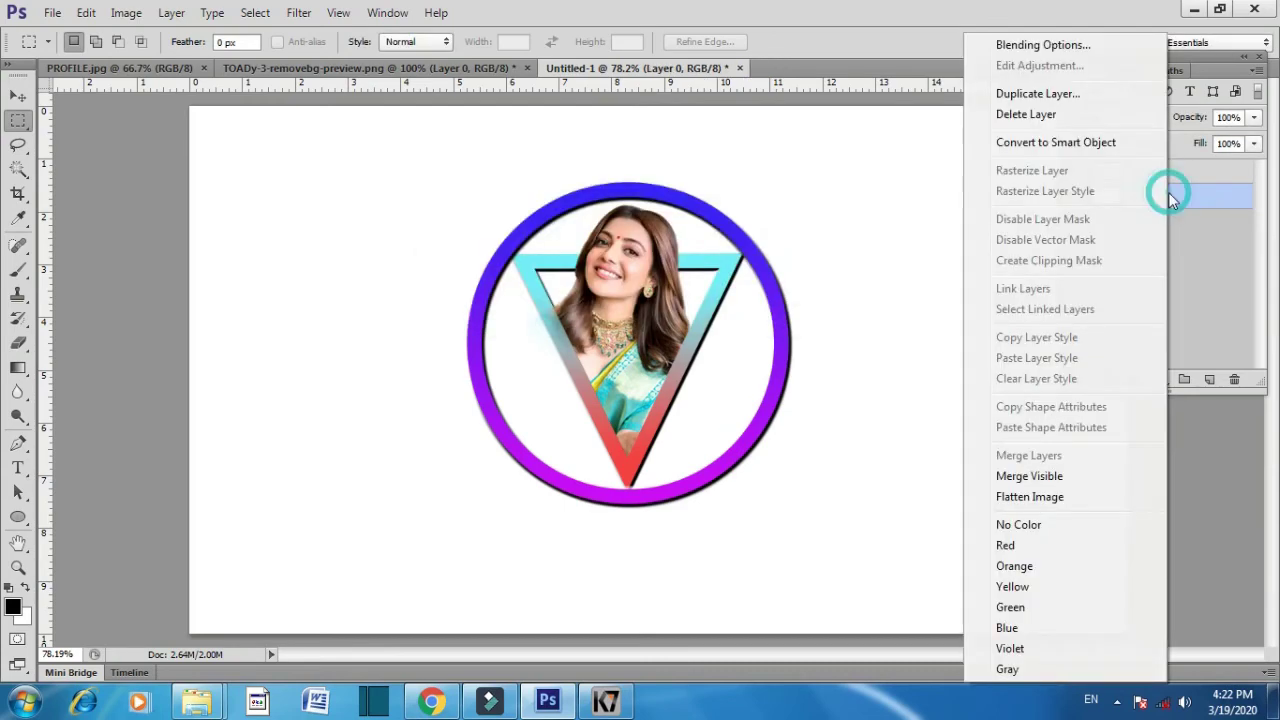
Add a reversed black-to-white Gradient Overlay to Layer 0
{"action": "left_click", "coordinate": [1072, 46]}
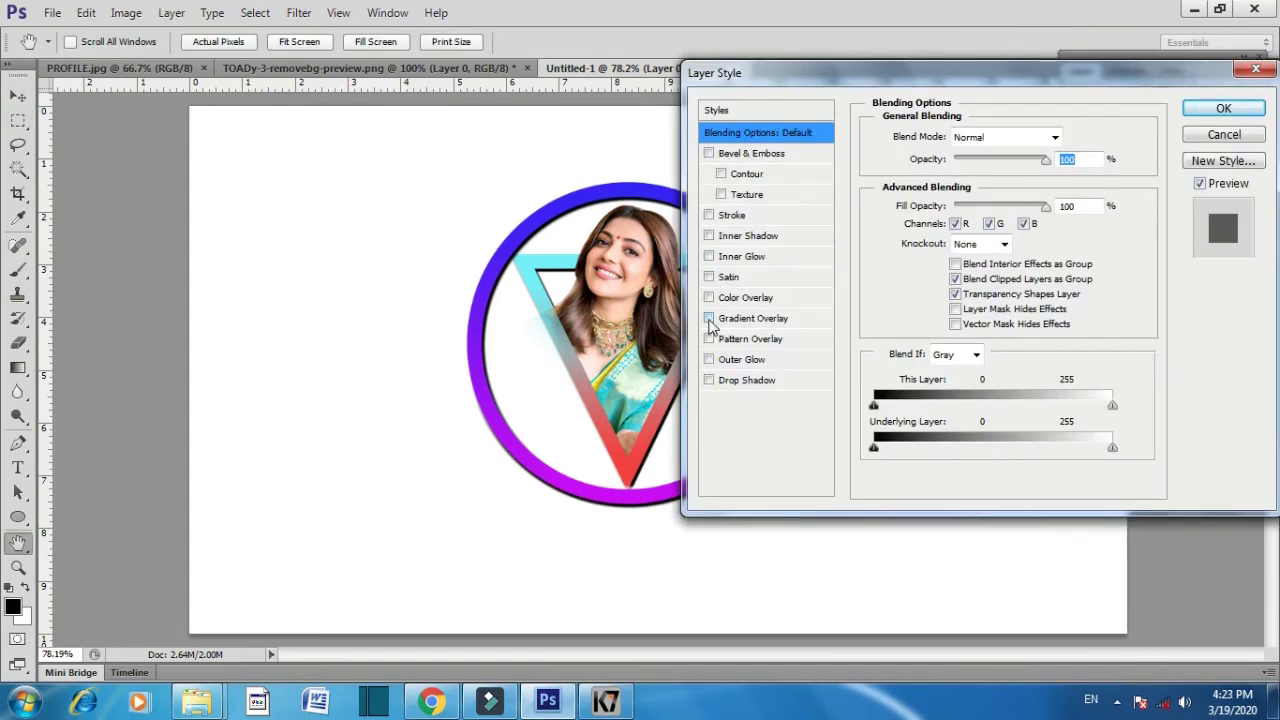
{"action": "left_click", "coordinate": [709, 319]}
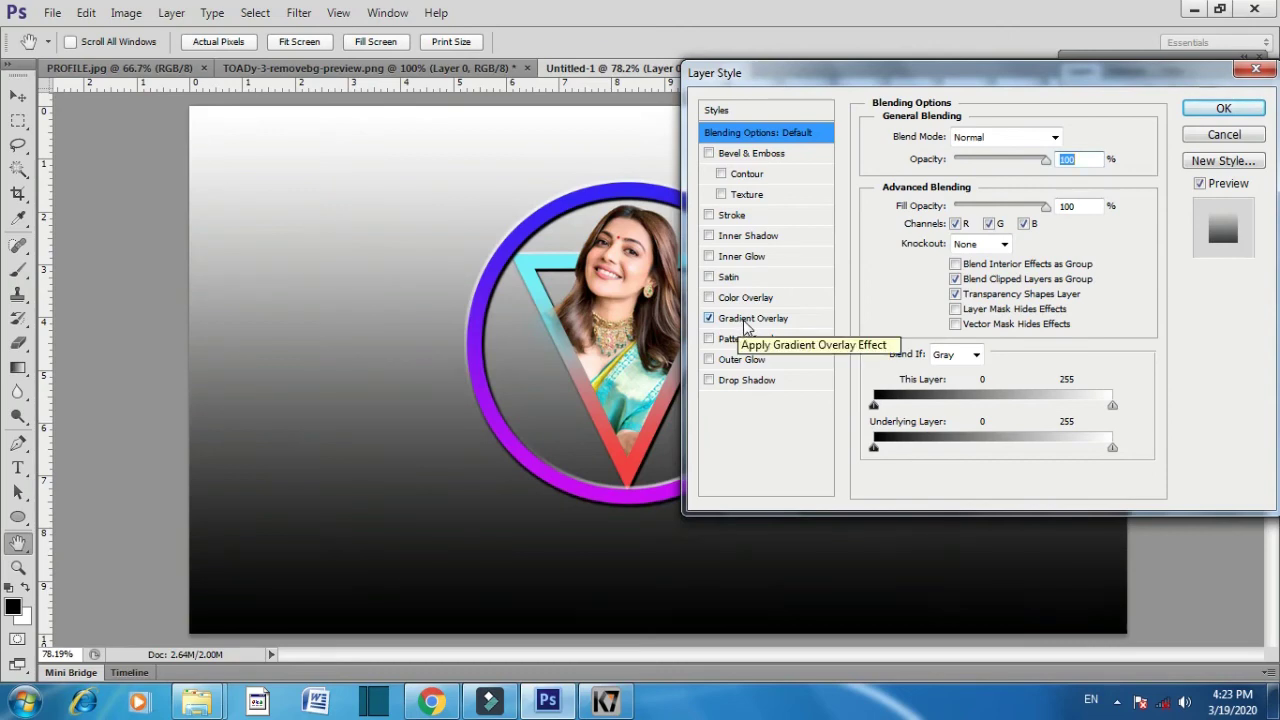
{"action": "left_click", "coordinate": [748, 319]}
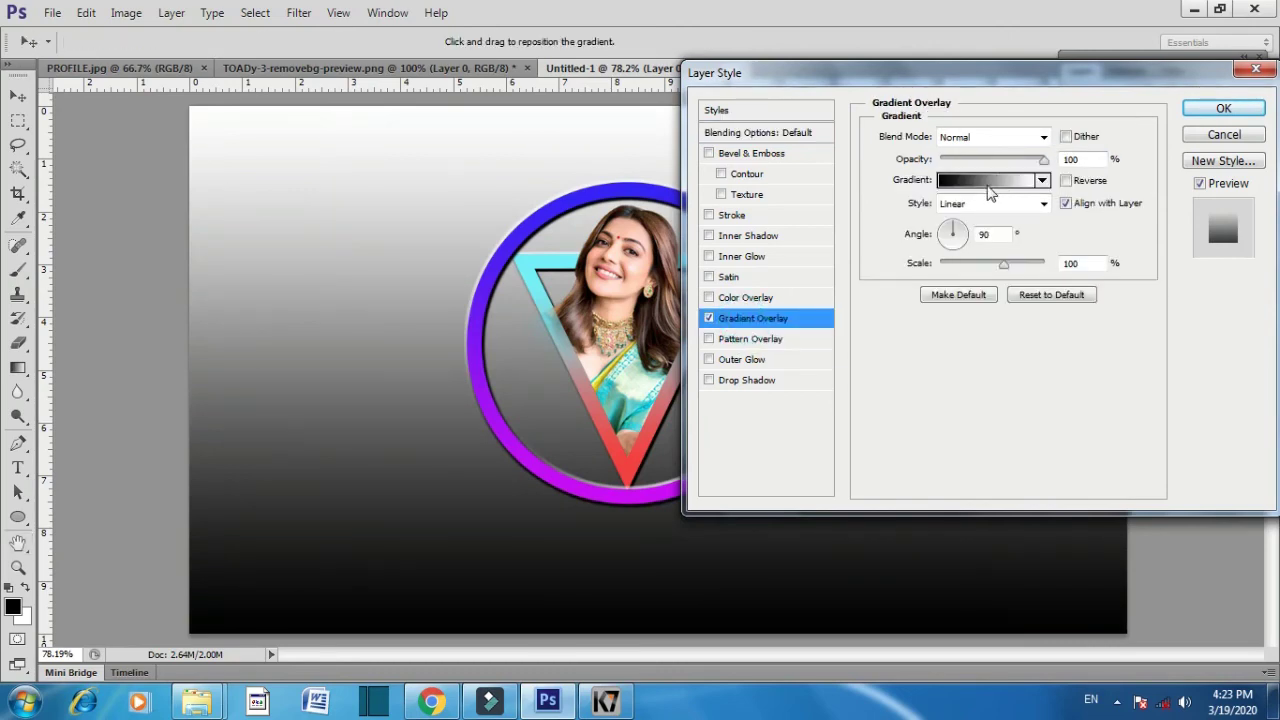
{"action": "left_click", "coordinate": [977, 181]}
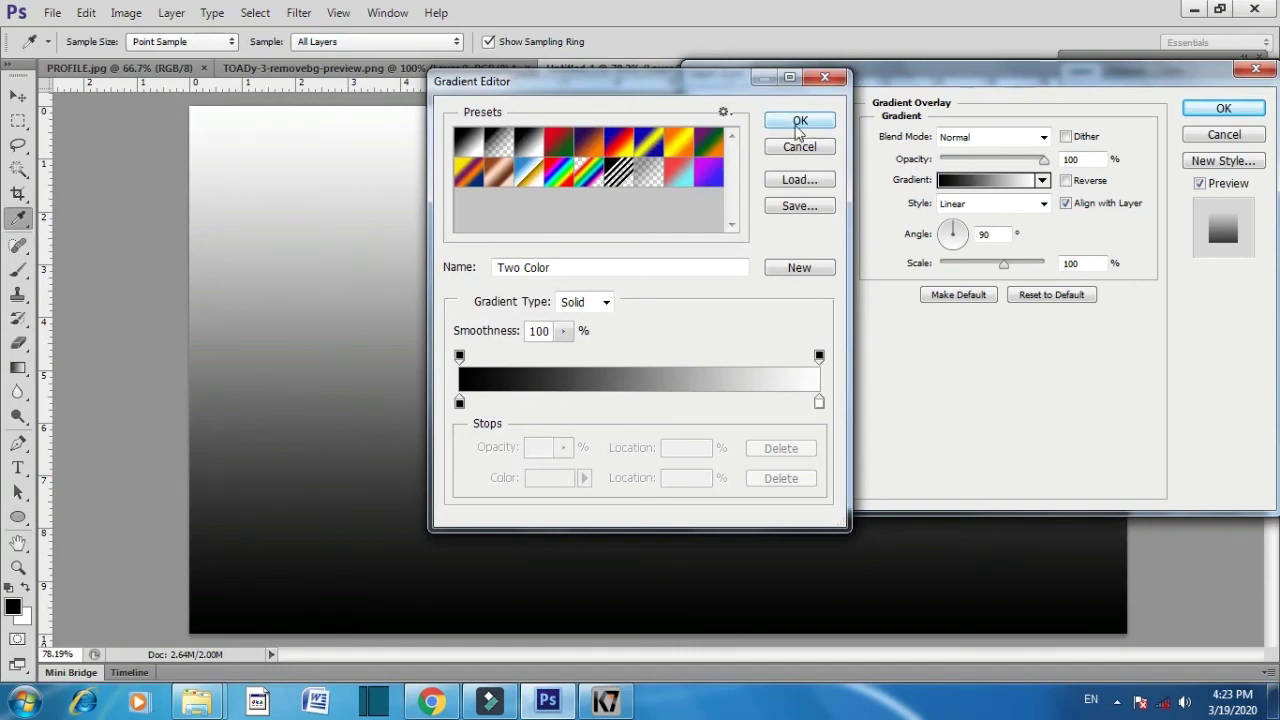
{"action": "left_click", "coordinate": [800, 121]}
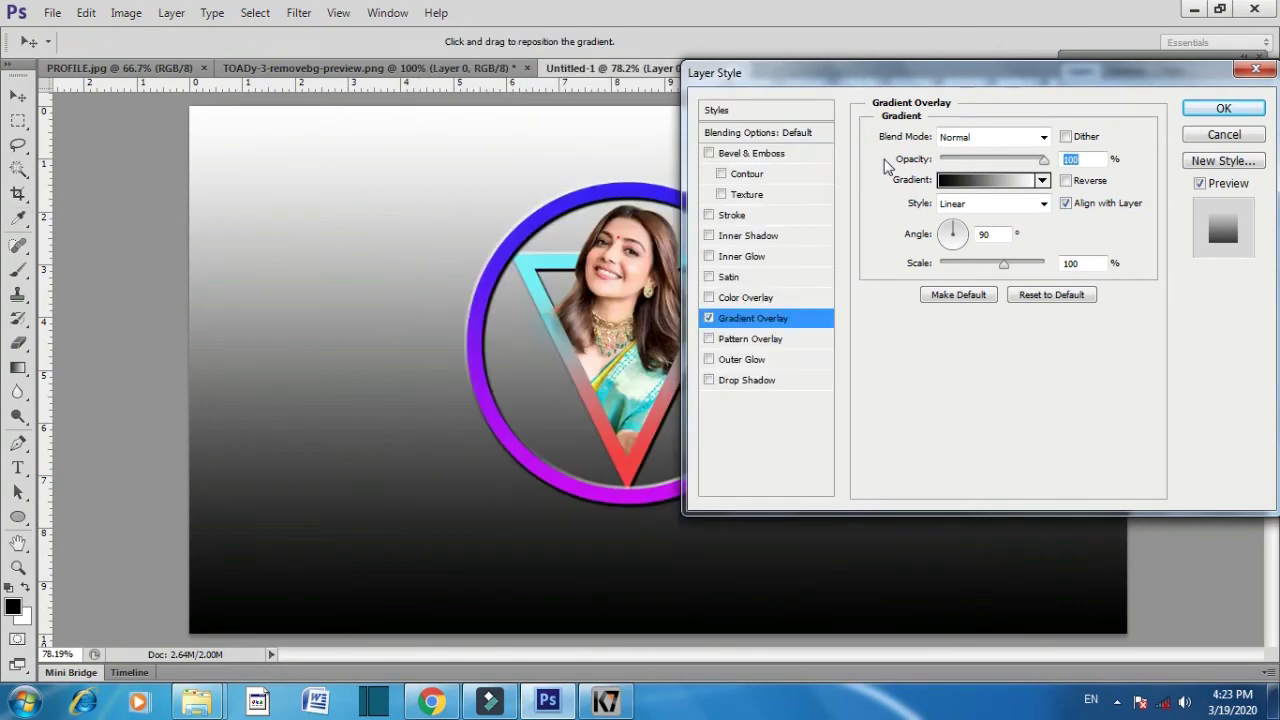
{"action": "left_click", "coordinate": [1066, 181]}
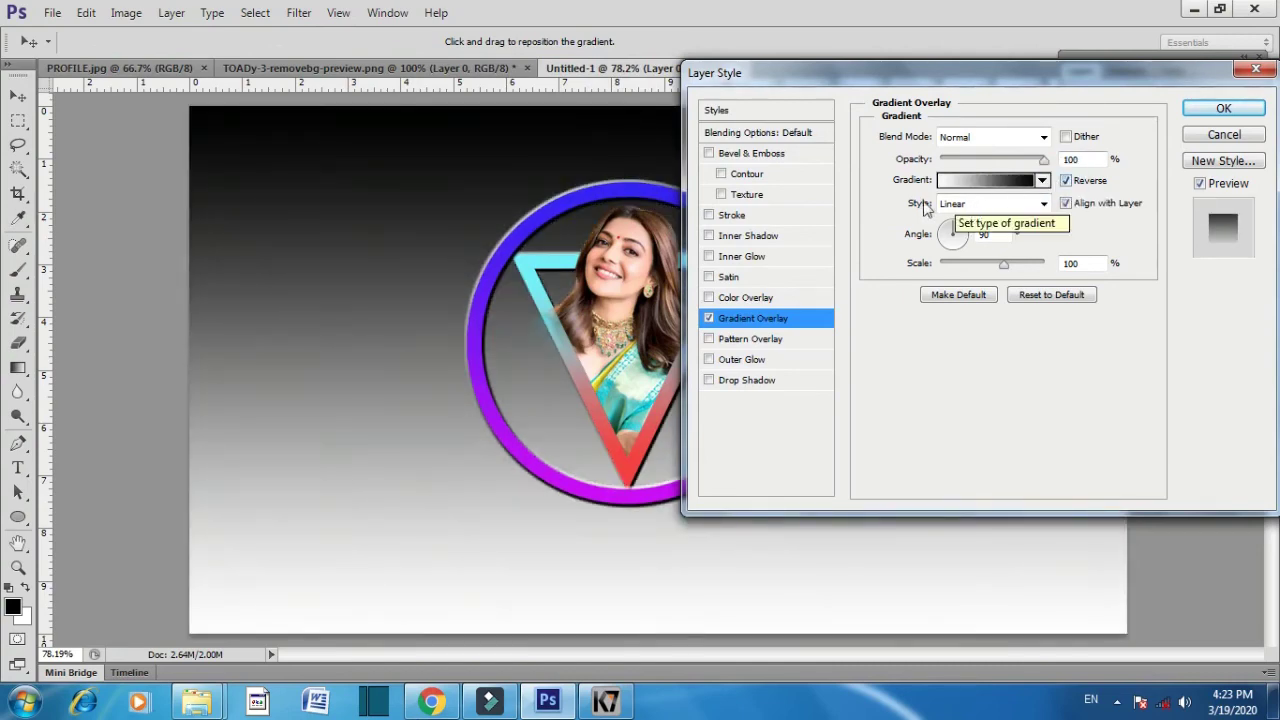
Set the gradient overlay style to Radial at 121% scale and apply it
{"action": "left_click", "coordinate": [971, 204]}
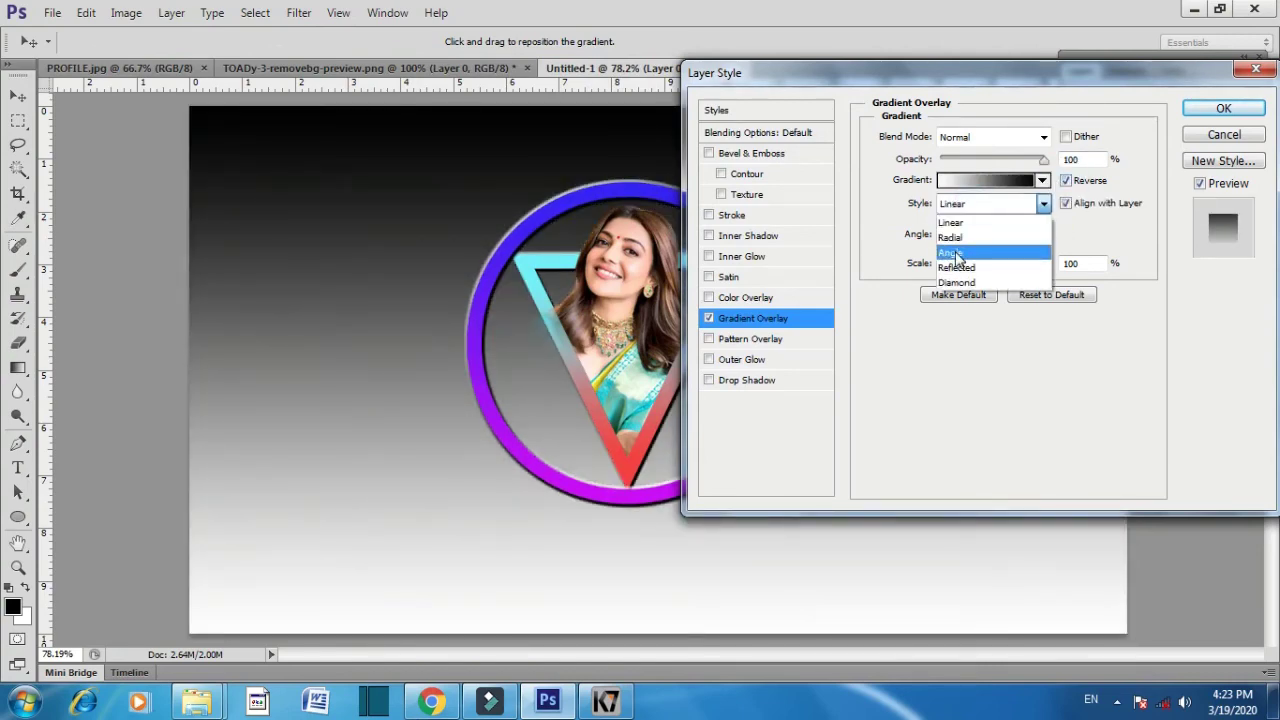
{"action": "left_click", "coordinate": [955, 249]}
{"action": "left_click", "coordinate": [971, 206]}
{"action": "left_click", "coordinate": [957, 268]}
{"action": "left_click", "coordinate": [975, 205]}
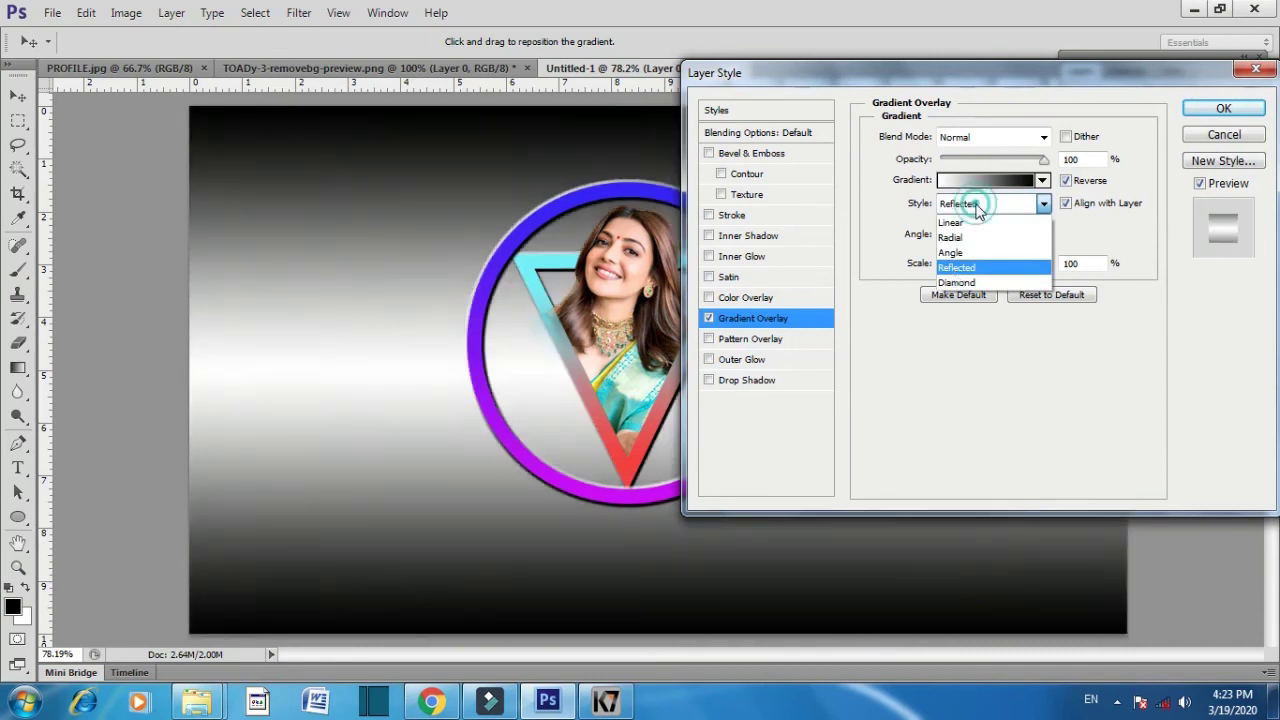
{"action": "left_click", "coordinate": [965, 240]}
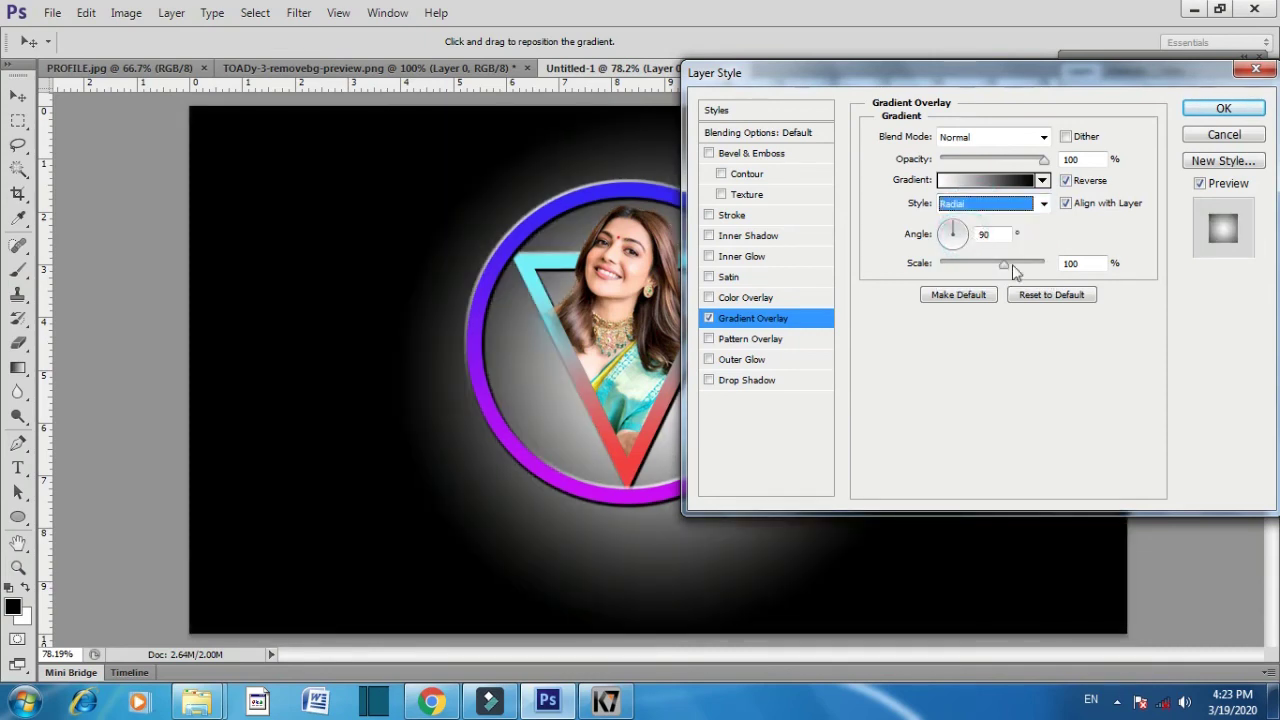
{"action": "left_click_drag", "start_coordinate": [1012, 266], "coordinate": [1024, 268]}
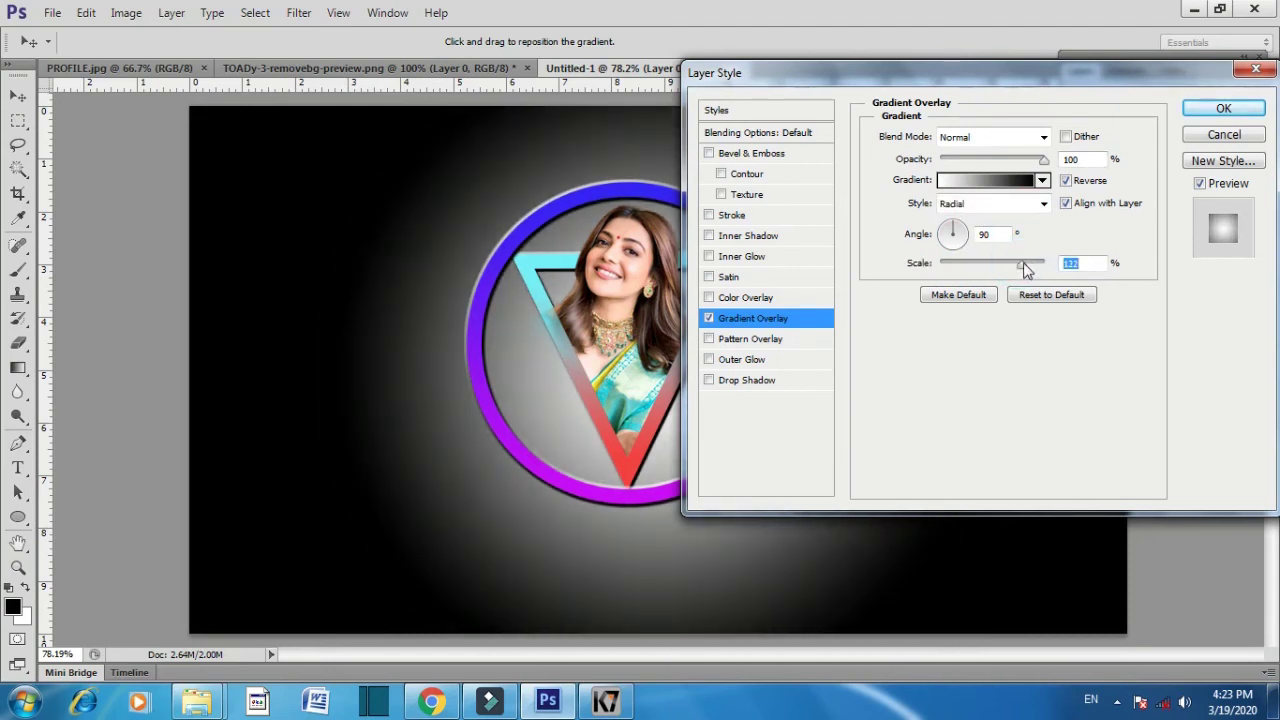
{"action": "left_click", "coordinate": [1222, 110]}
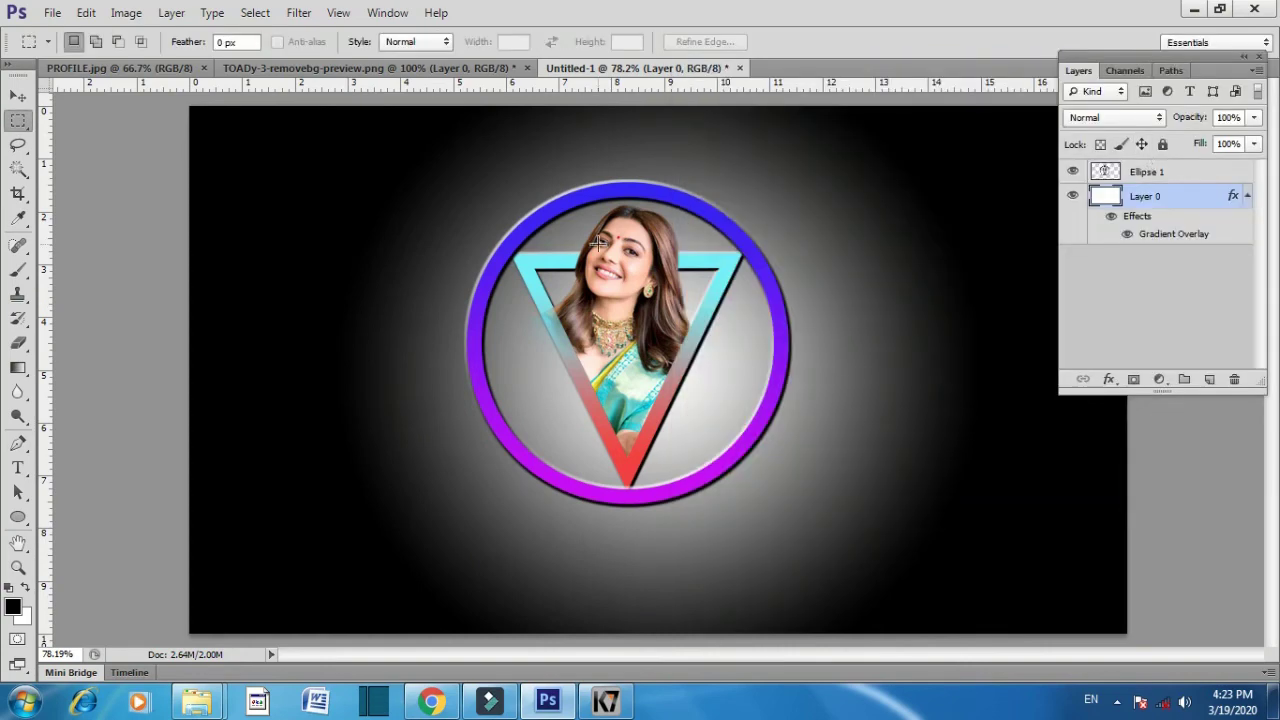
Centre Ellipse 1 horizontally and vertically on the canvas, then merge it with Layer 0
{"action": "left_click", "coordinate": [1126, 175]}
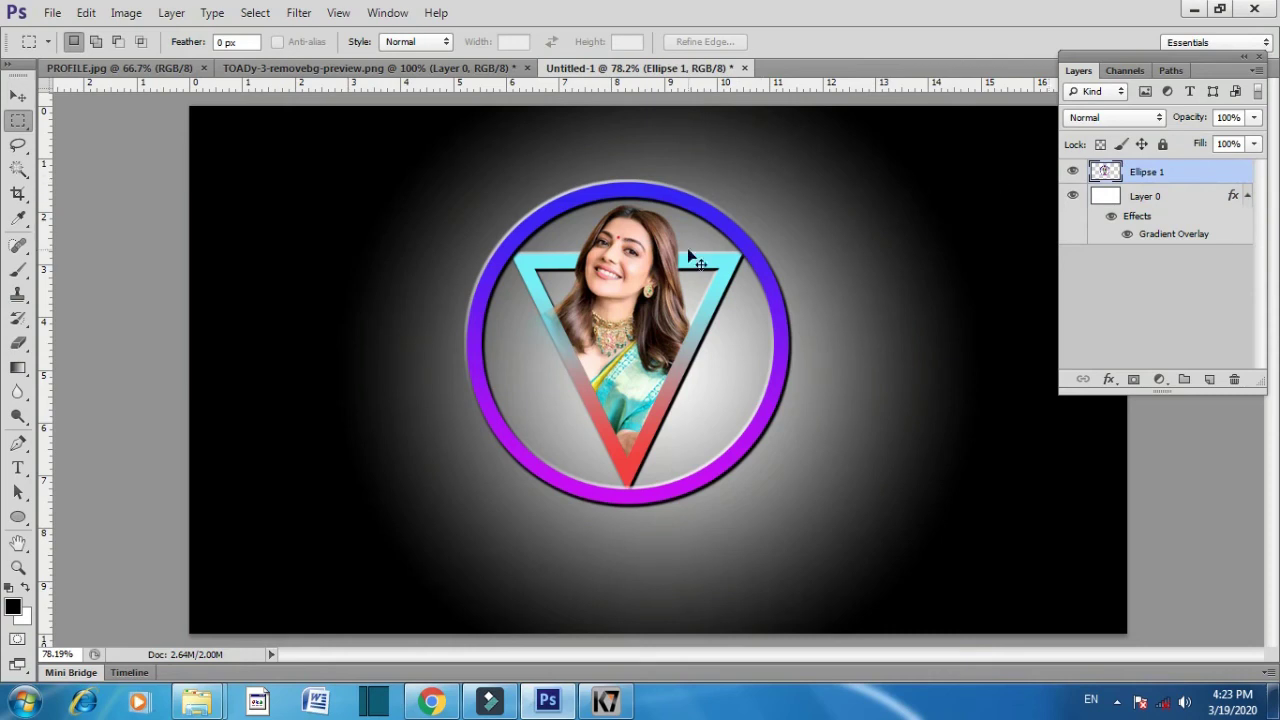
{"action": "key", "text": "ctrl+a"}
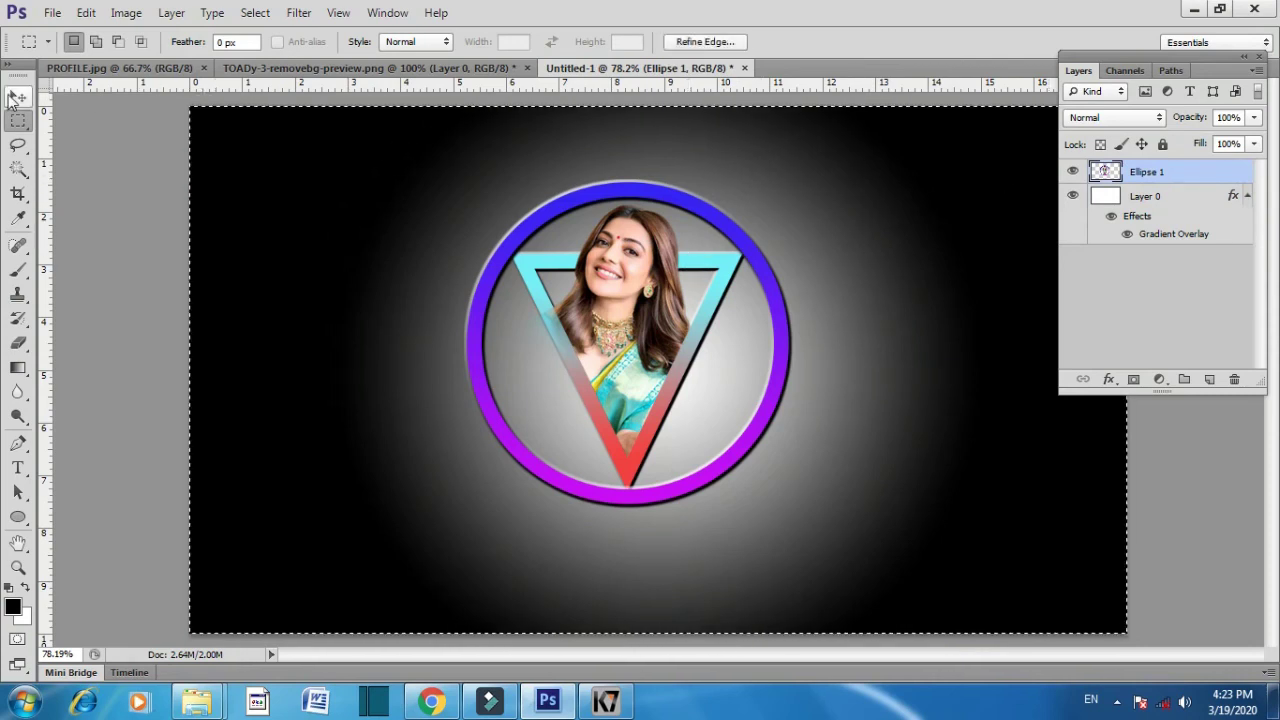
{"action": "left_click", "coordinate": [17, 97]}
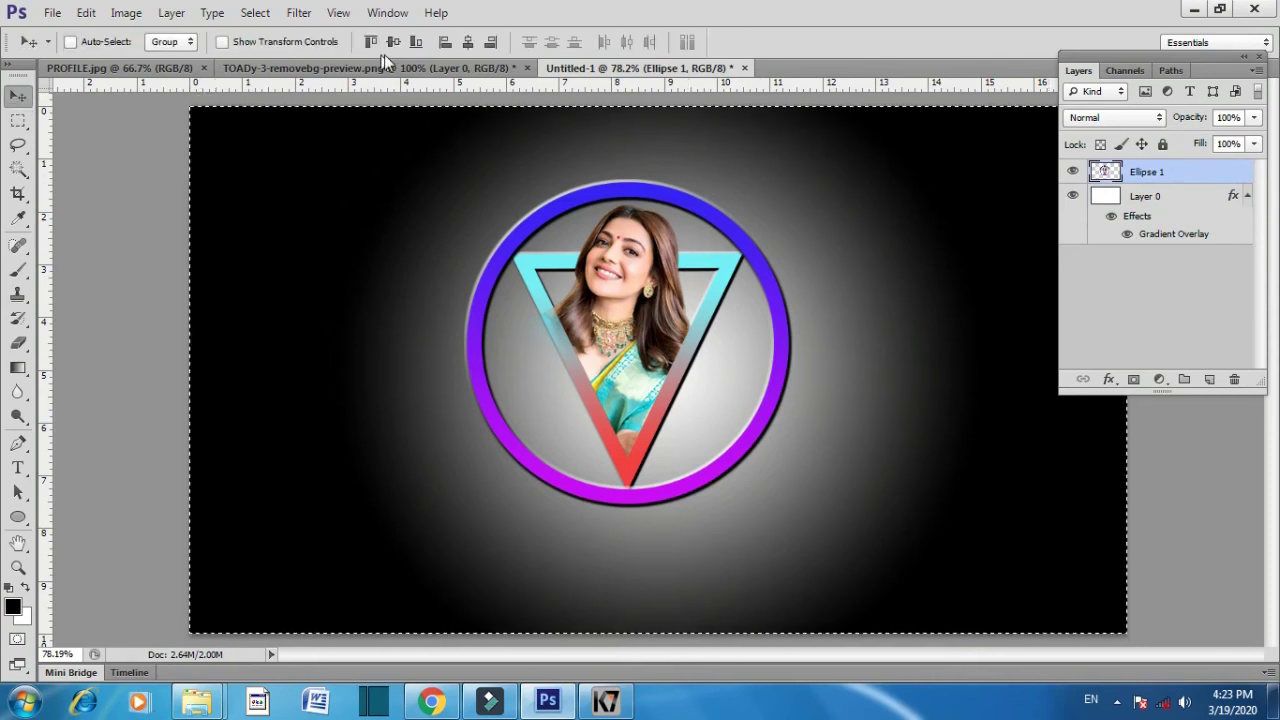
{"action": "left_click", "coordinate": [468, 44]}
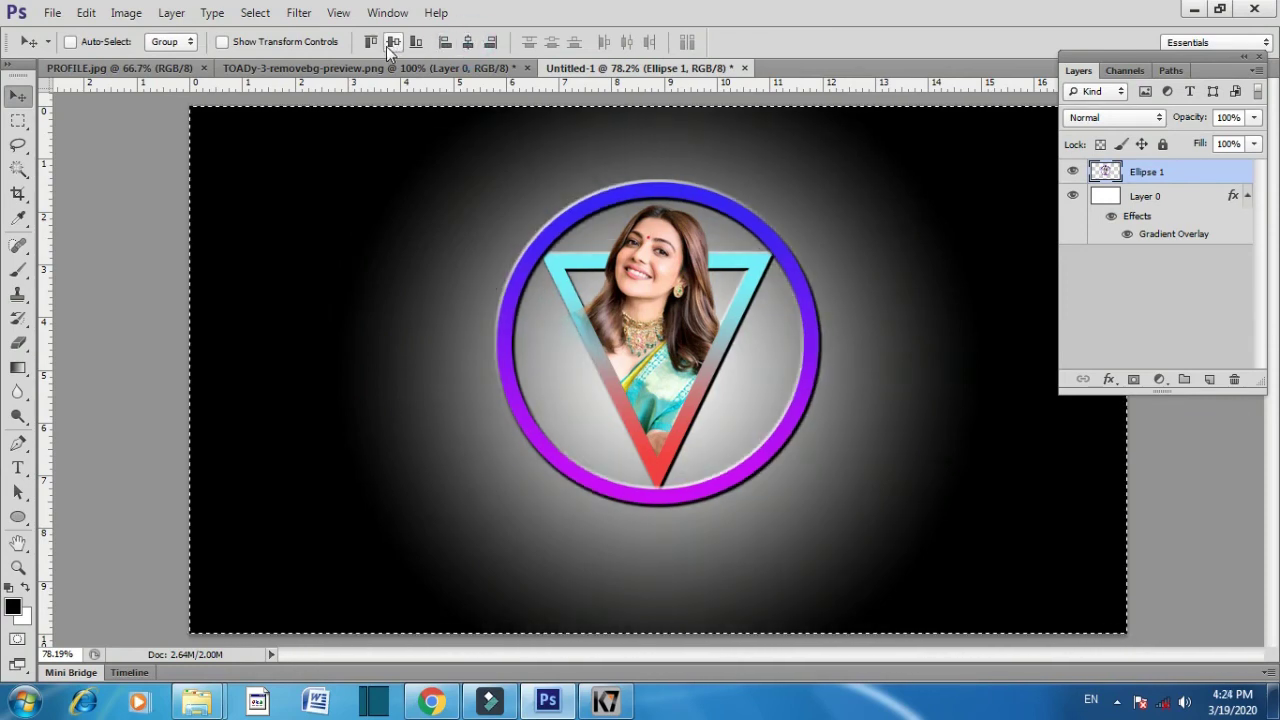
{"action": "left_click", "coordinate": [393, 44]}
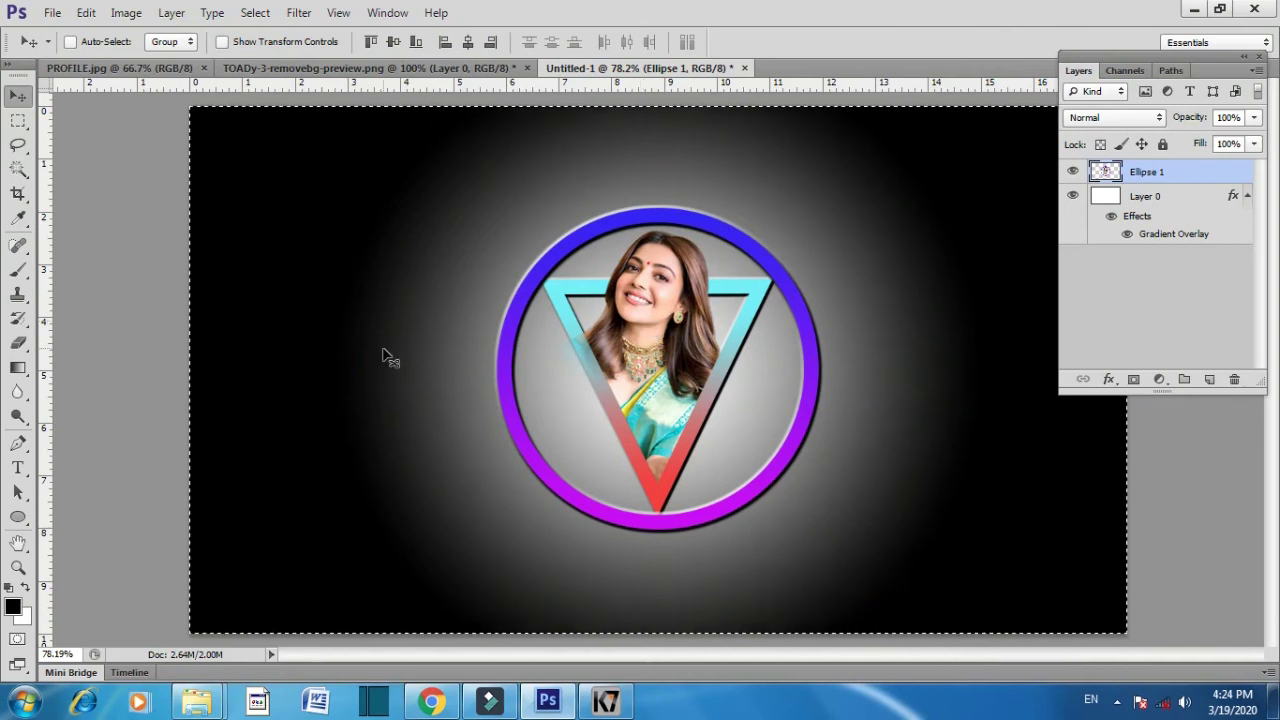
{"action": "key", "text": "ctrl+d"}
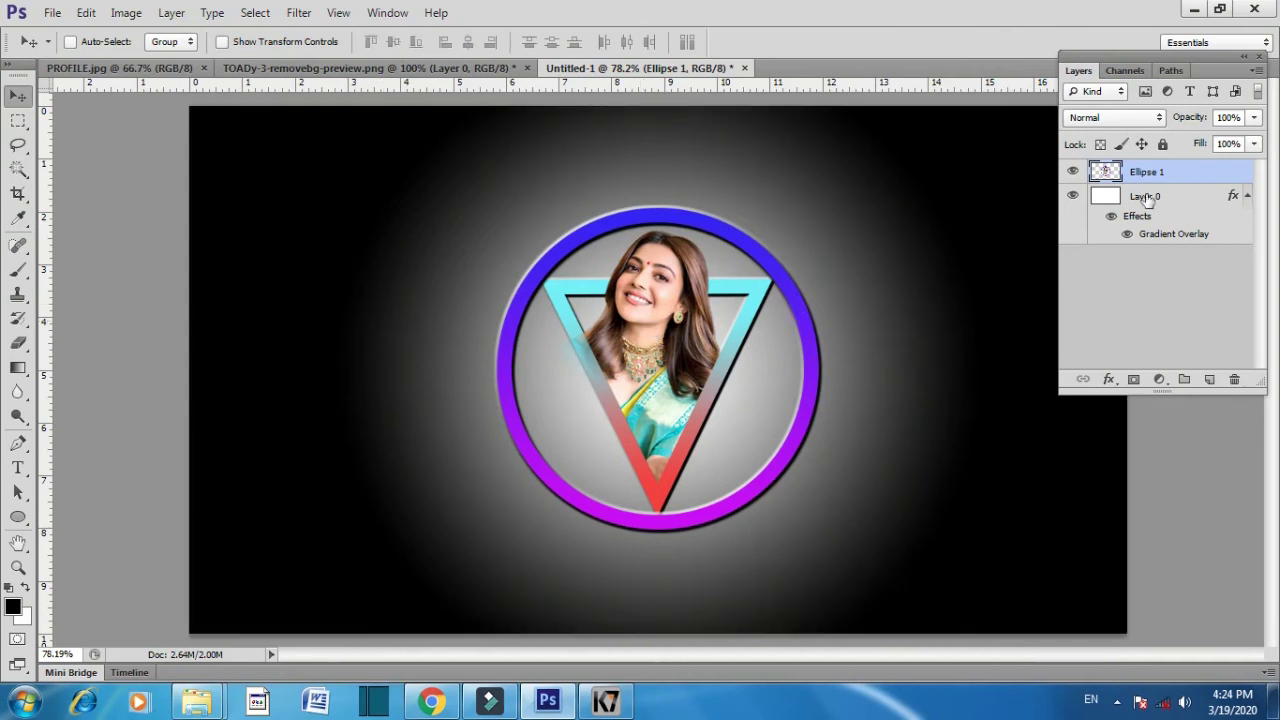
{"action": "left_click", "coordinate": [1140, 200], "text": "shift"}
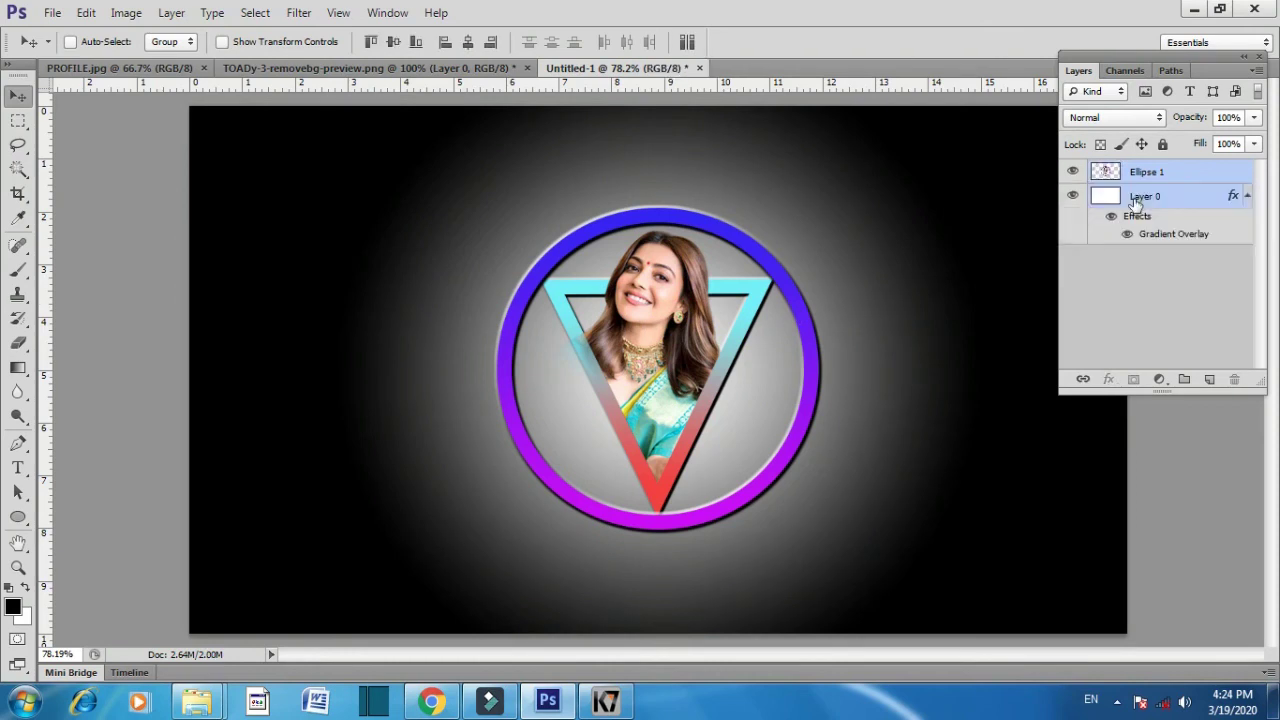
{"action": "key", "text": "ctrl+e"}
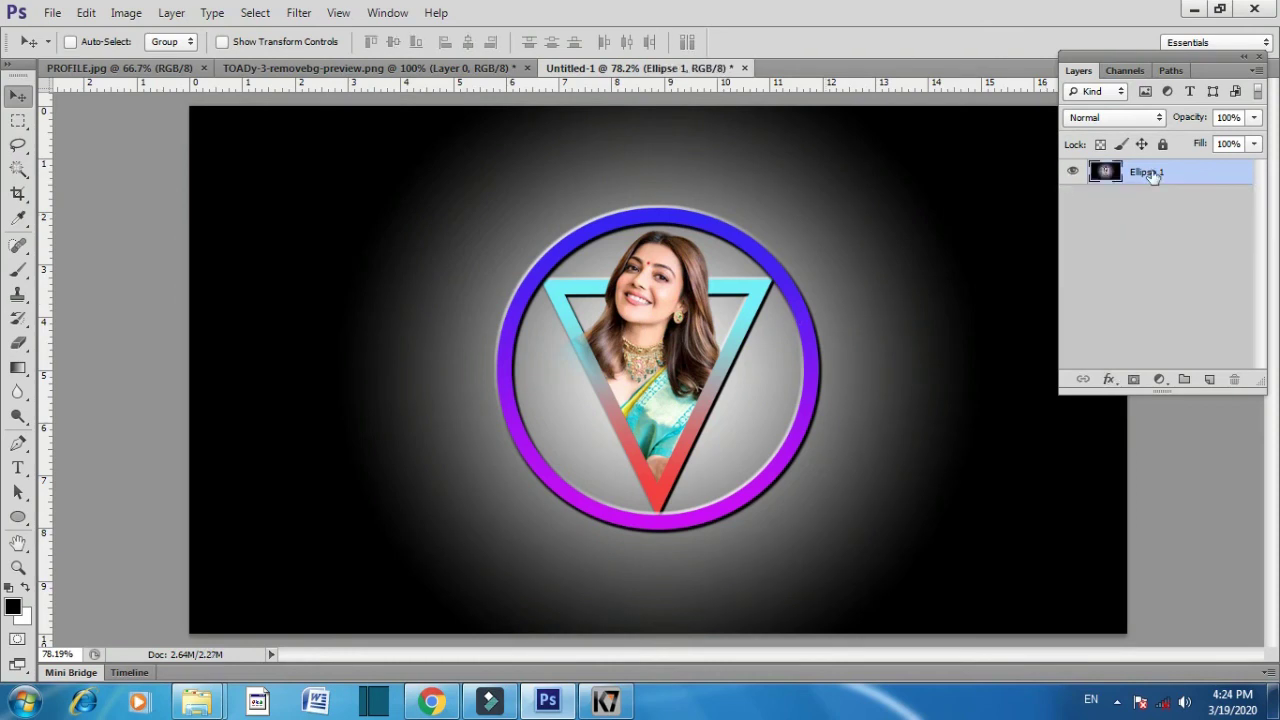
Add a Stroke layer style positioned Inside to the merged Ellipse 1 layer
{"action": "right_click", "coordinate": [1150, 174]}
{"action": "left_click", "coordinate": [1045, 45]}
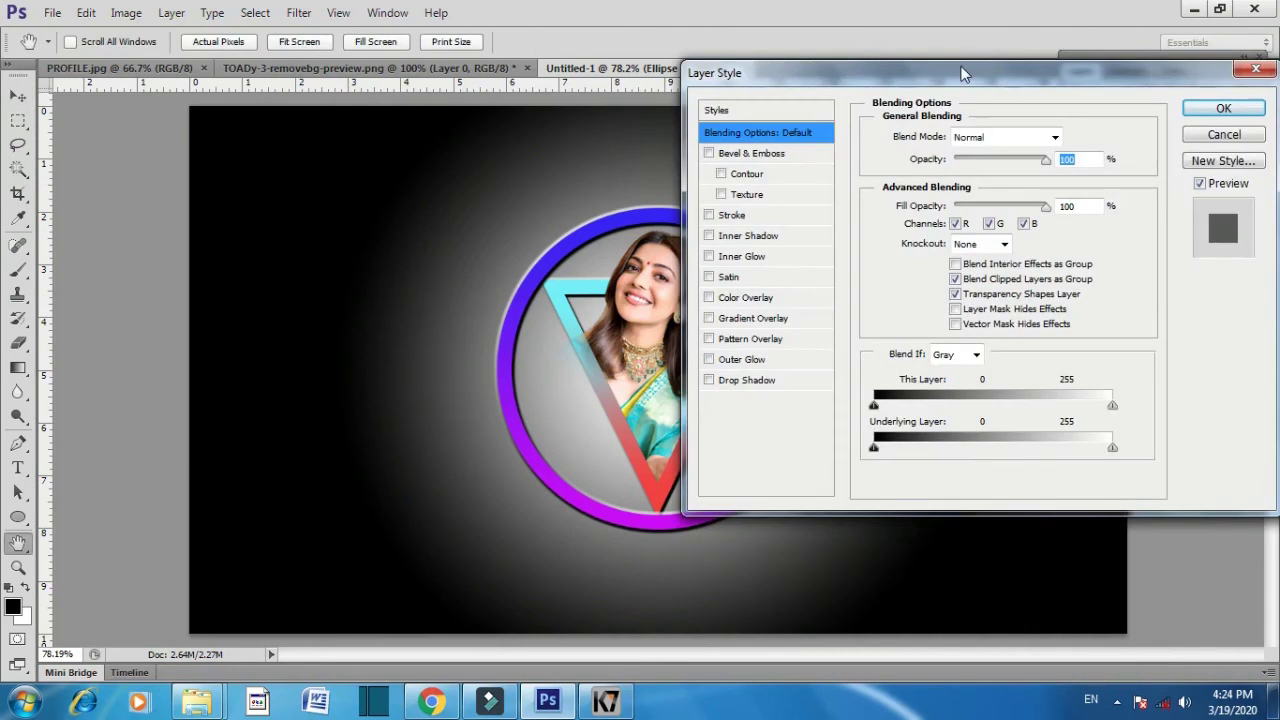
{"action": "left_click_drag", "start_coordinate": [962, 73], "coordinate": [1062, 76]}
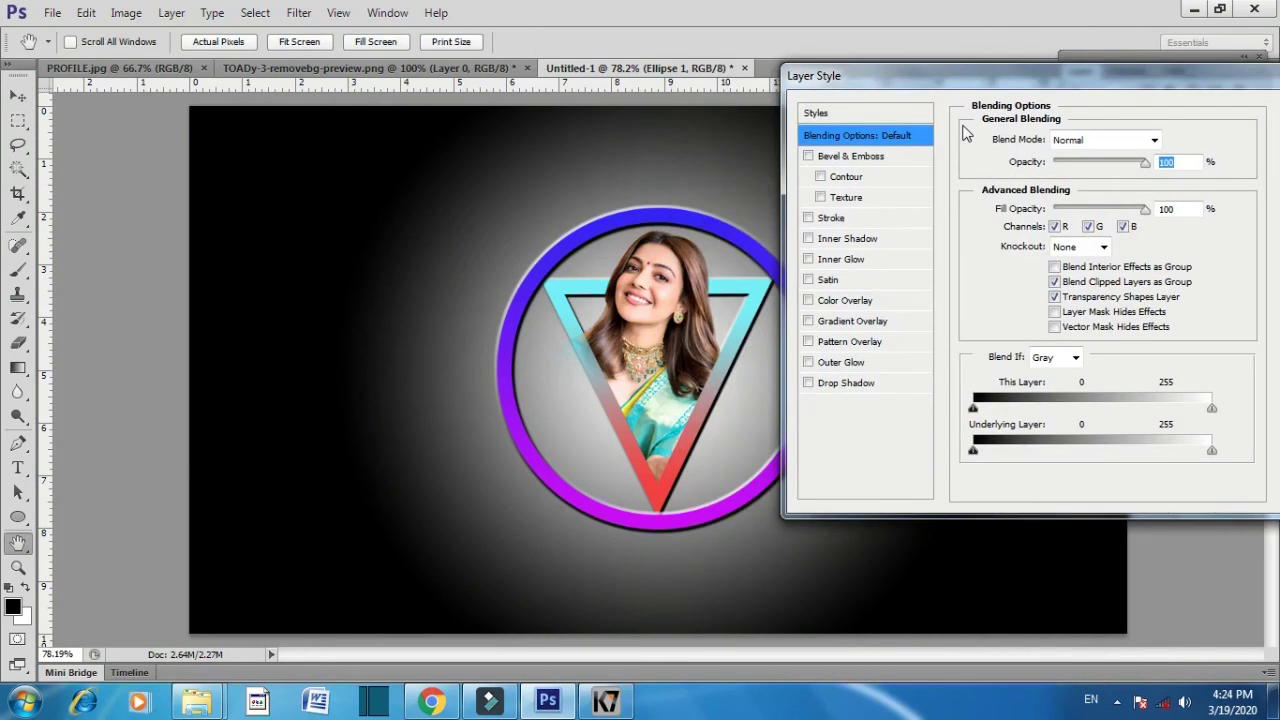
{"action": "left_click", "coordinate": [809, 218]}
{"action": "left_click", "coordinate": [829, 219]}
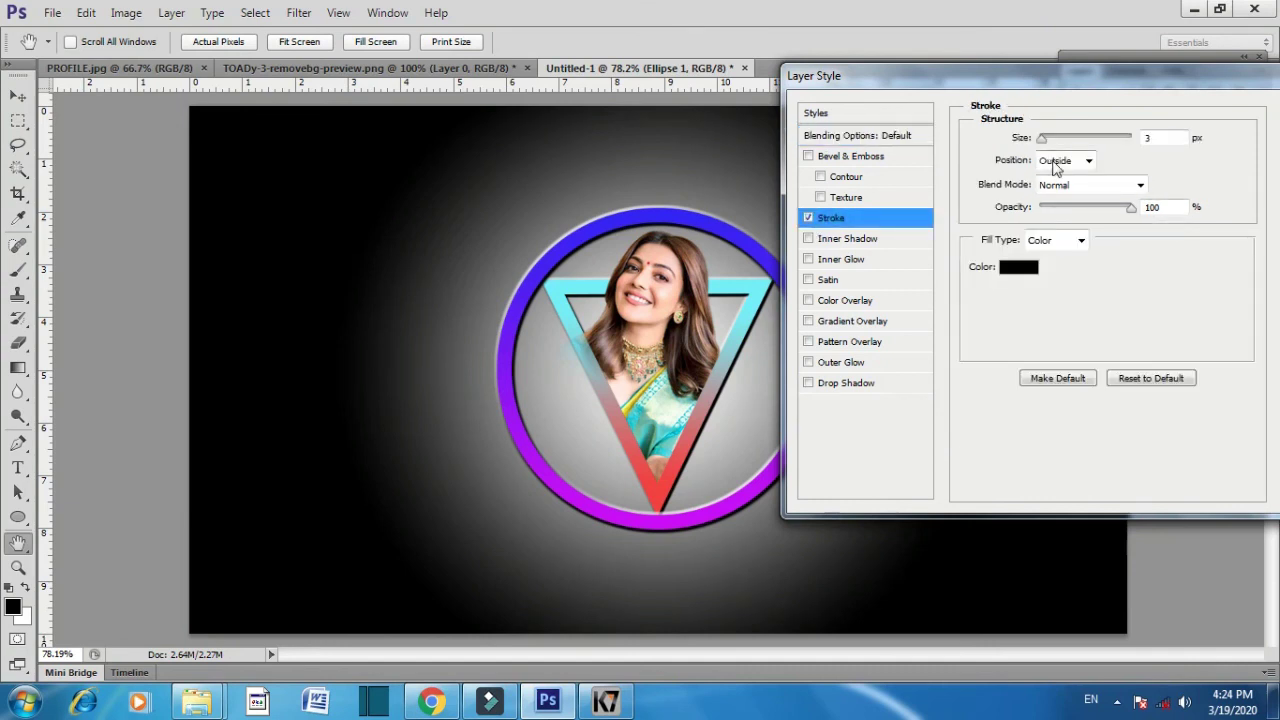
{"action": "left_click", "coordinate": [1055, 161]}
{"action": "left_click", "coordinate": [1051, 195]}
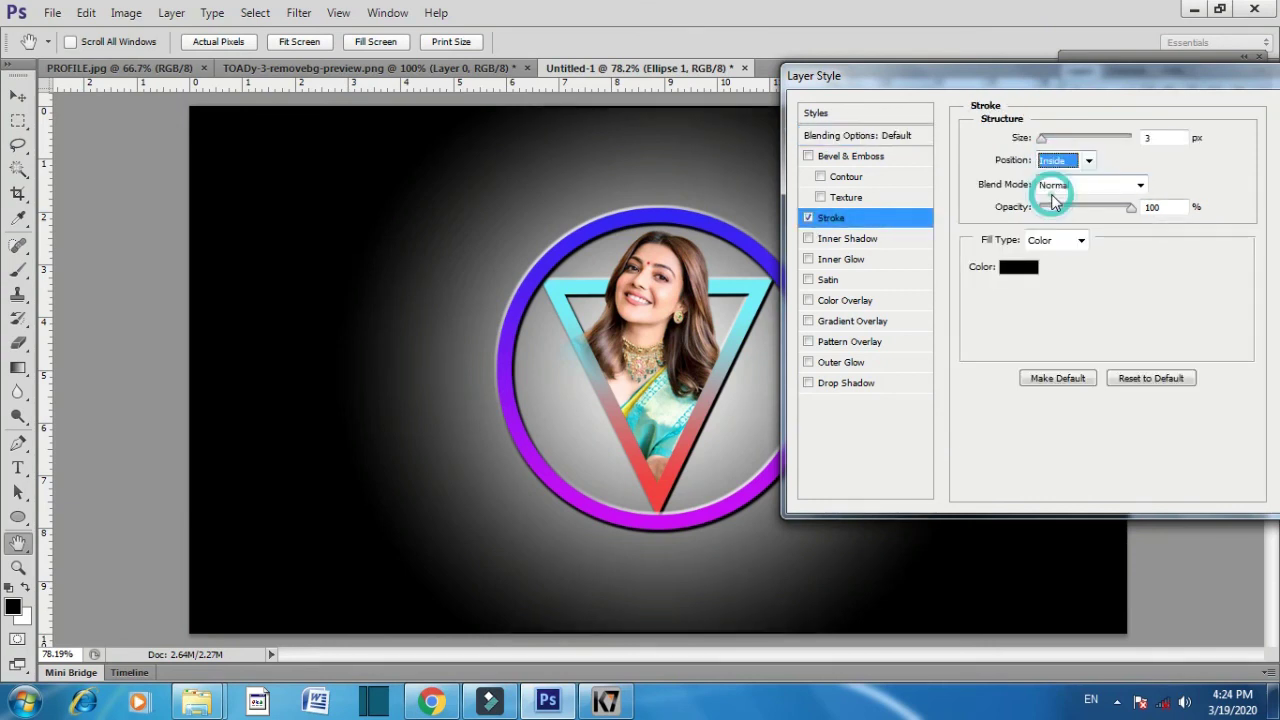
Set the stroke colour to white #ffffff and its size to about 16 px
{"action": "left_click", "coordinate": [1030, 273]}
{"action": "left_click", "coordinate": [390, 176]}
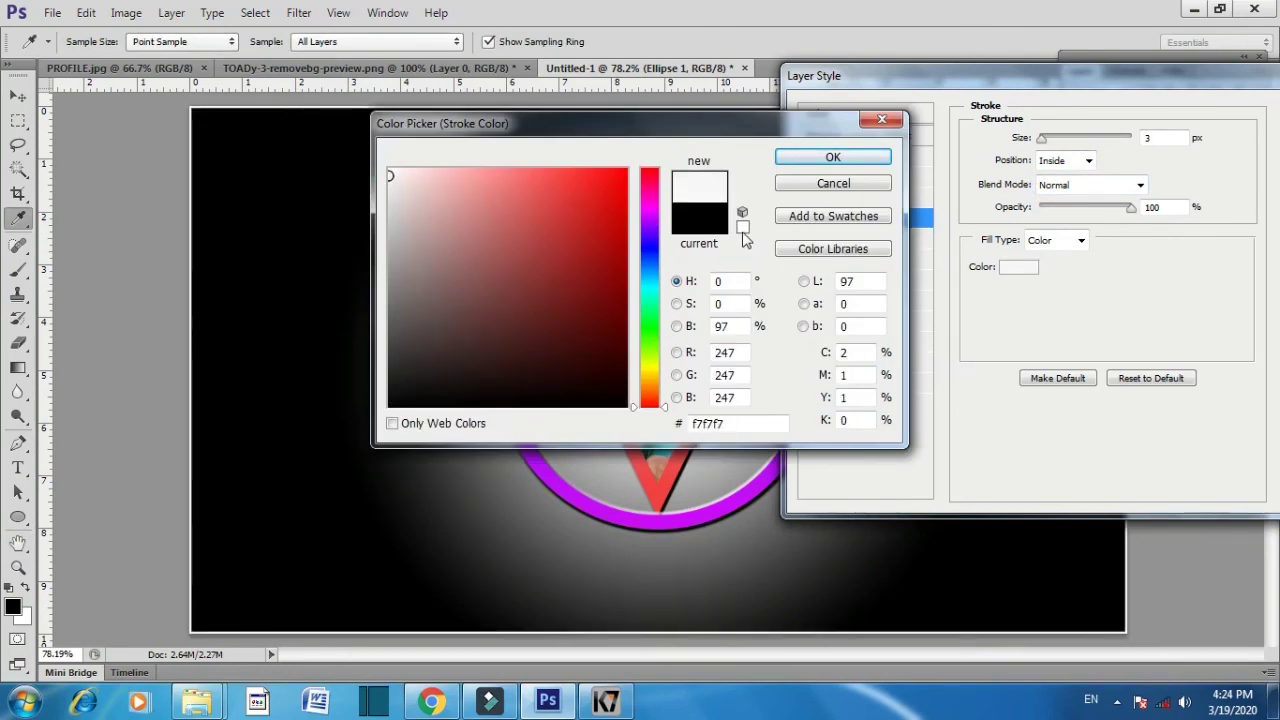
{"action": "left_click", "coordinate": [743, 228]}
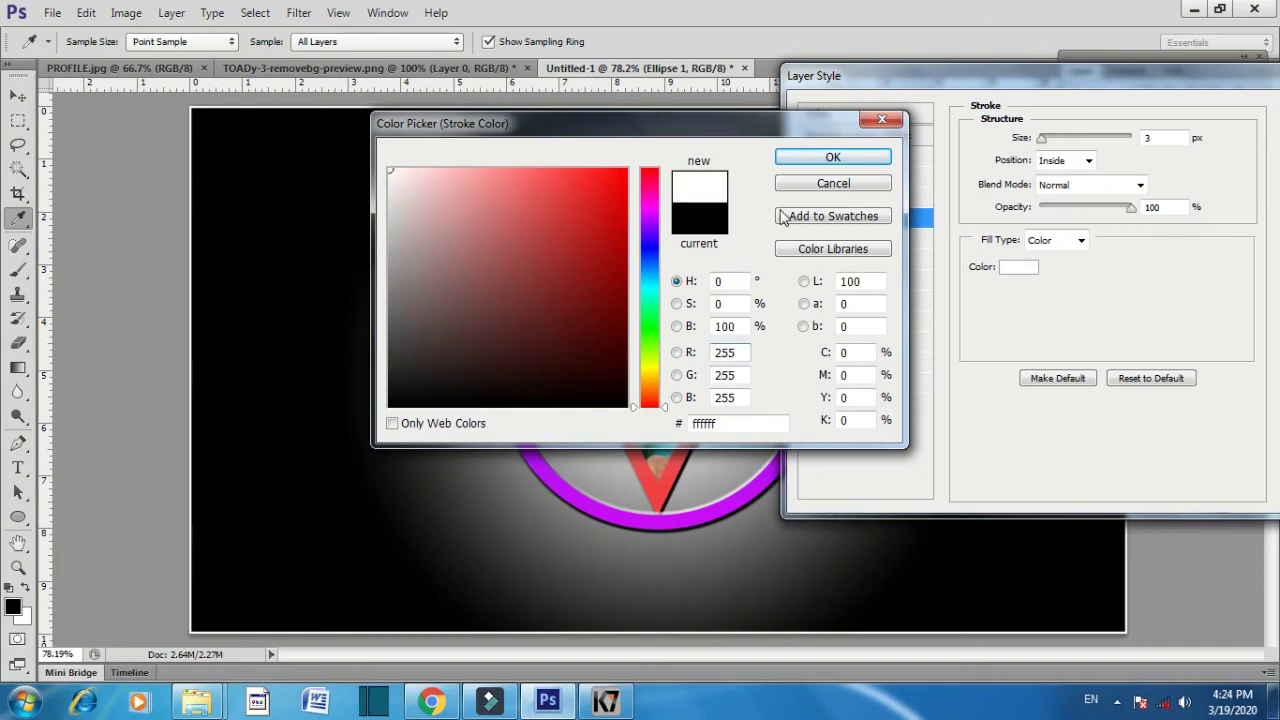
{"action": "left_click", "coordinate": [827, 160]}
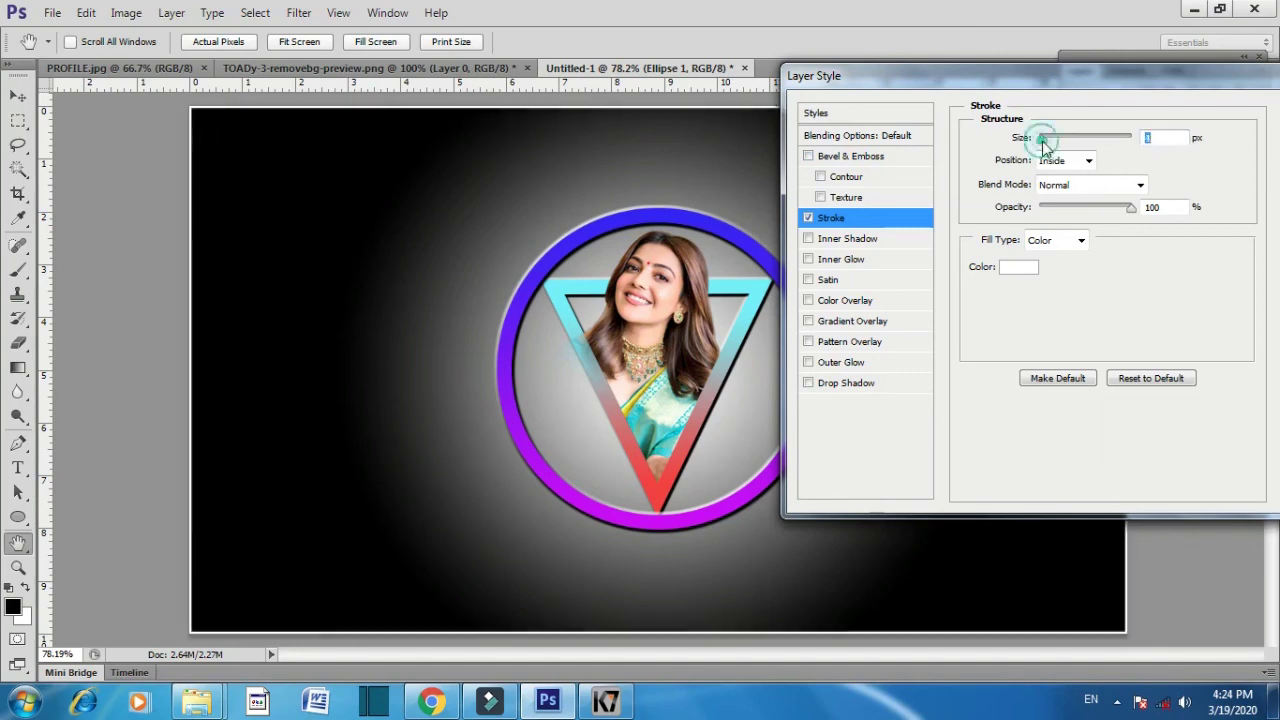
{"action": "left_click_drag", "start_coordinate": [1041, 137], "coordinate": [1050, 139]}
{"action": "left_click_drag", "start_coordinate": [1113, 81], "coordinate": [1025, 107]}
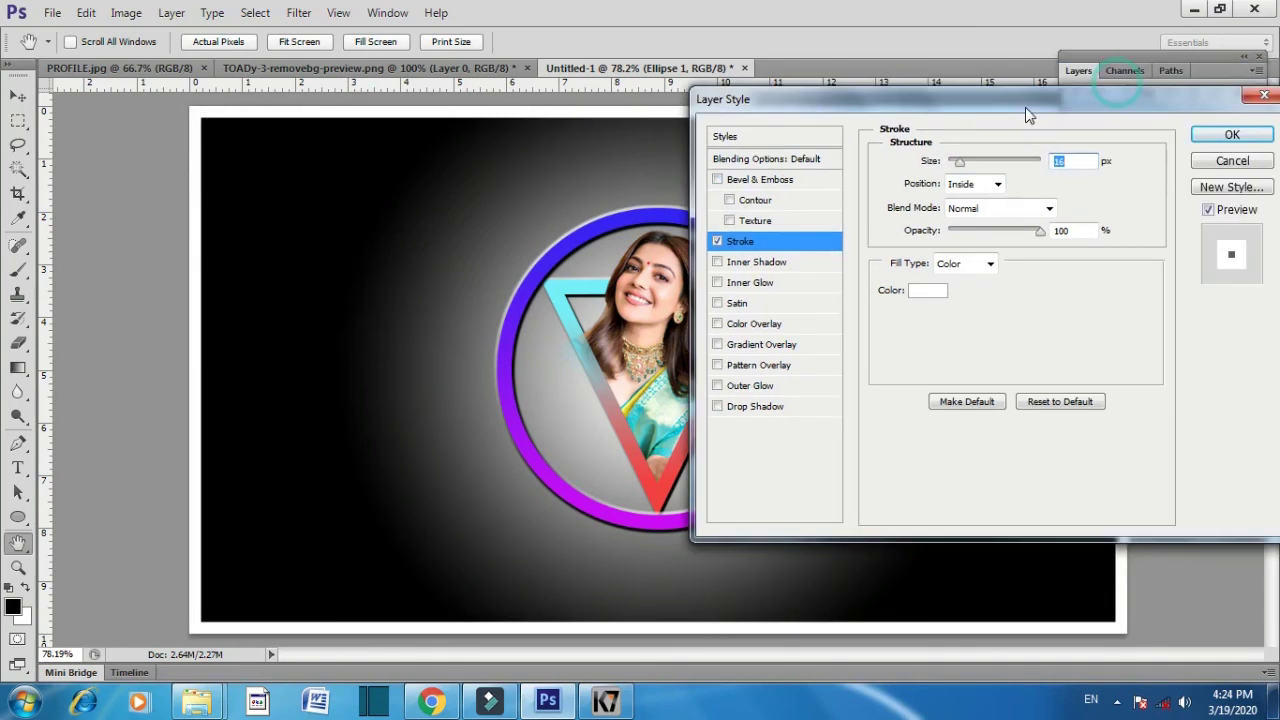